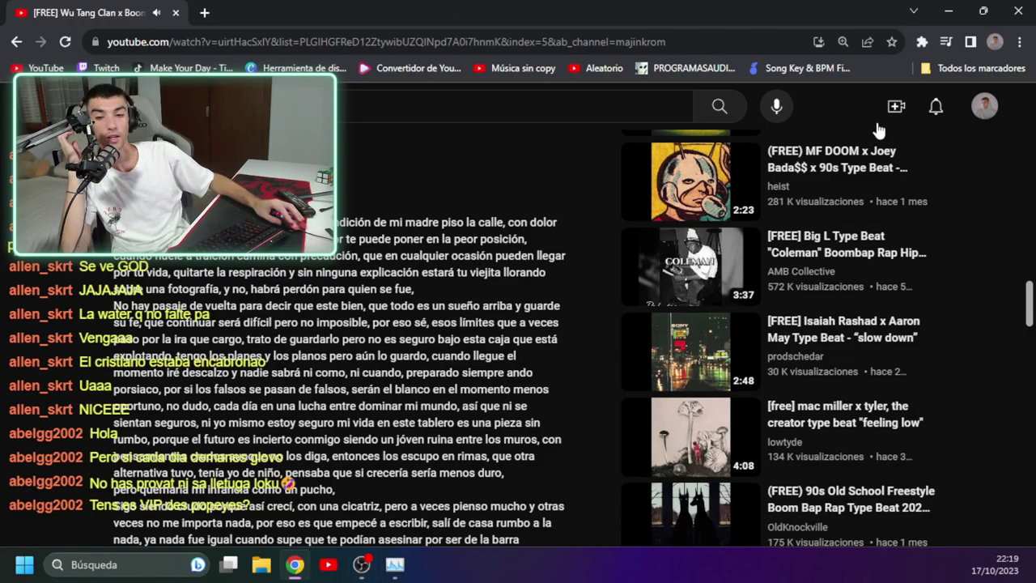
Close the empty project in FL Studio and open the EMPEZAR GRABACIÓN.flp project.
scroll(338, 283, up, 10)
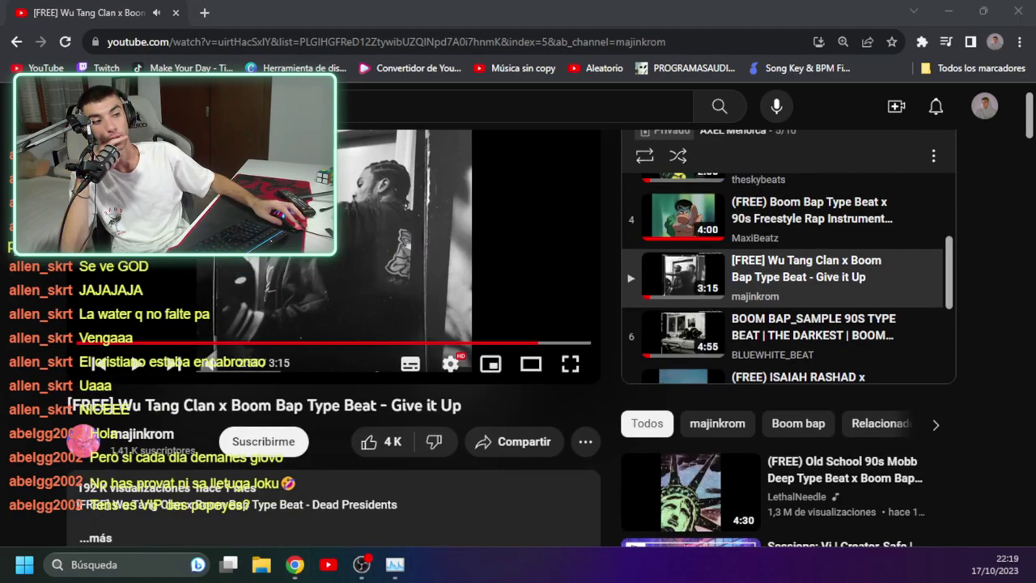
key(alt+Tab)
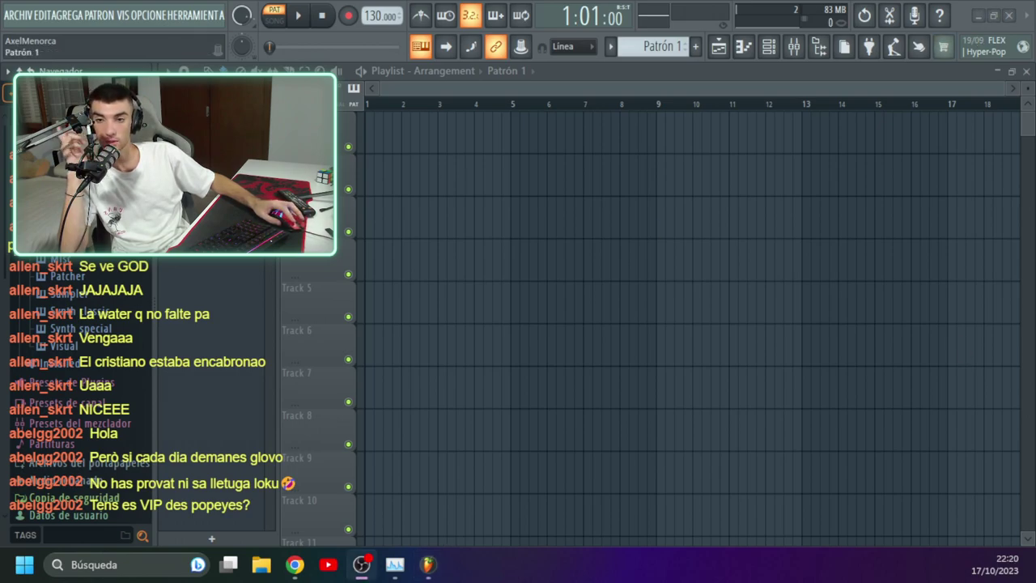
click(1009, 16)
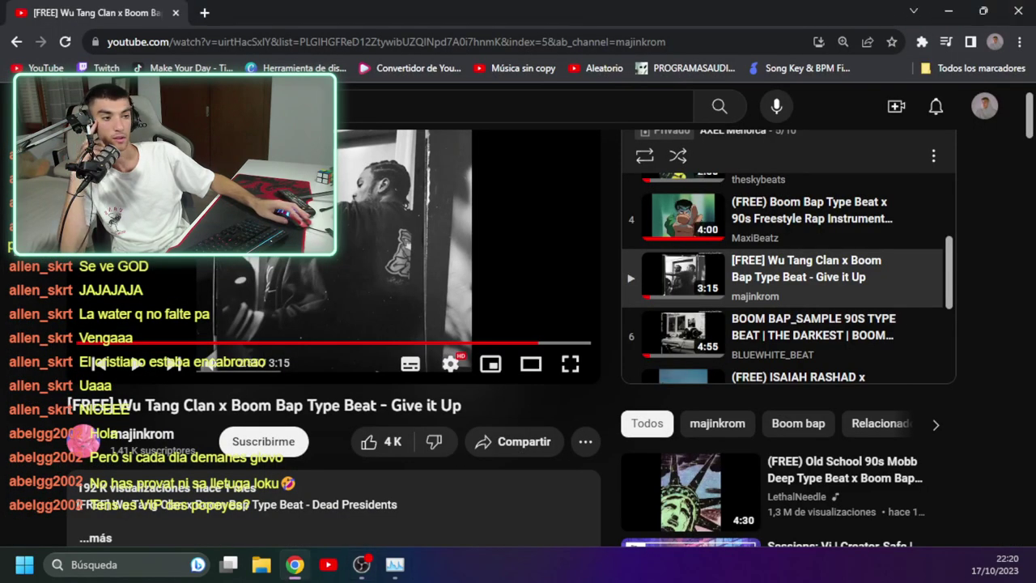
key(super+e)
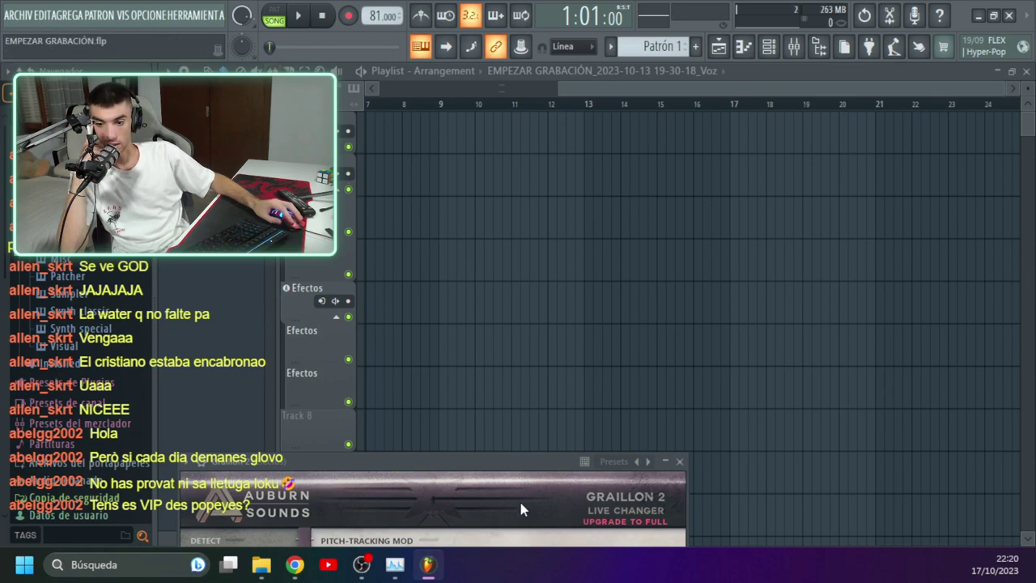
Show the channel rack and mixer, and set the master track's input to IN 0 as external input only.
click(769, 46)
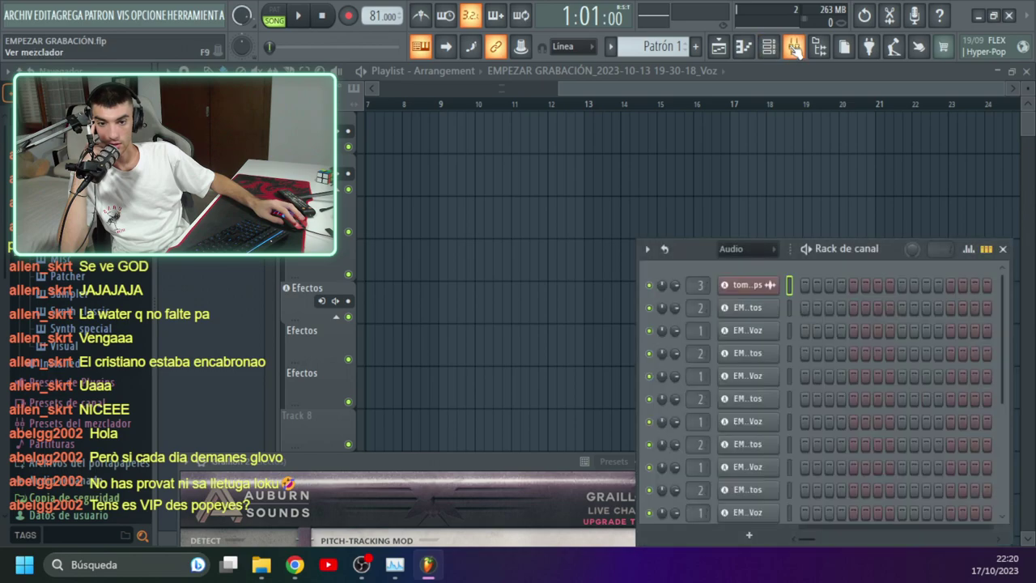
click(793, 47)
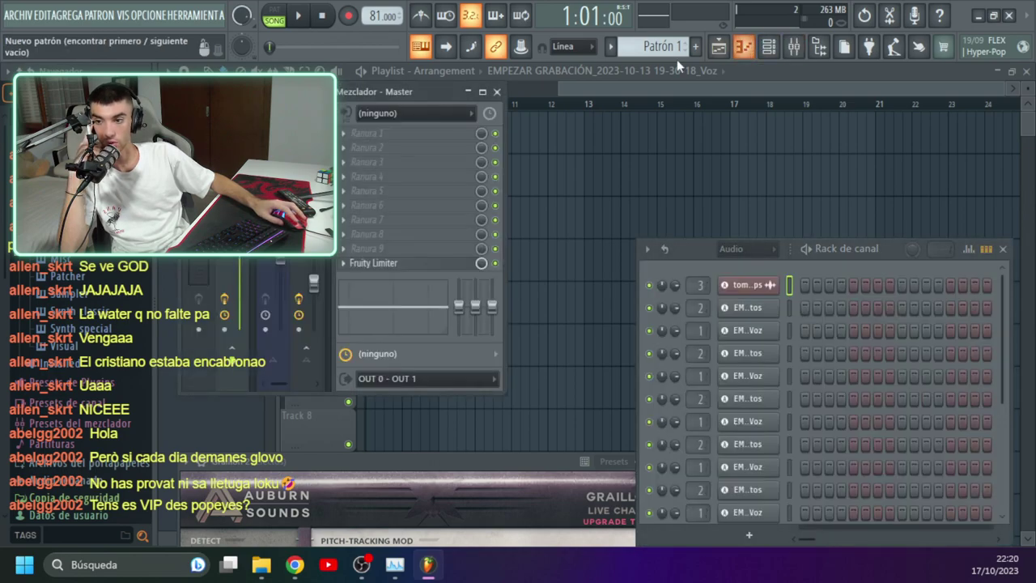
click(406, 112)
click(376, 165)
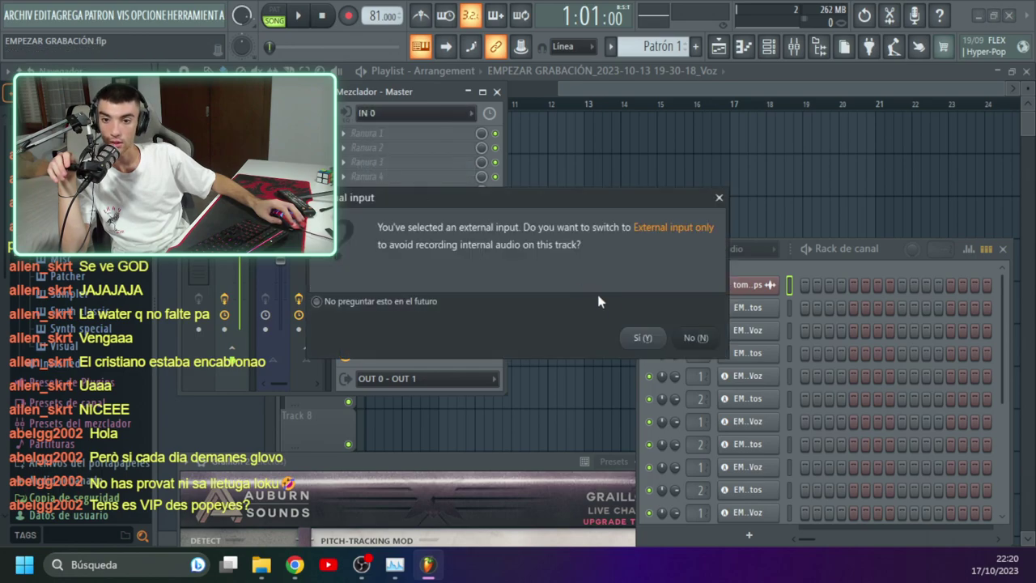
click(646, 338)
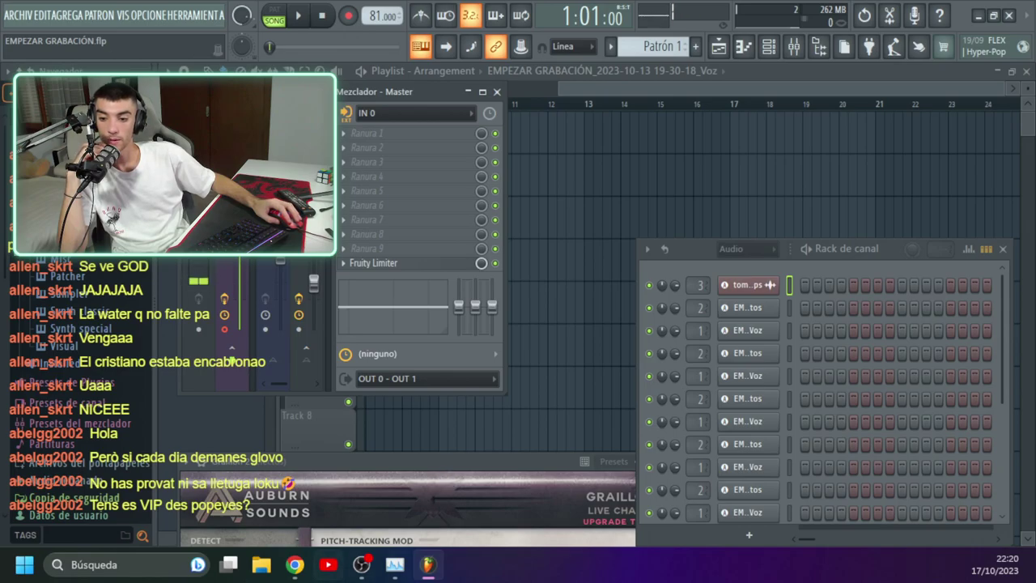
Switch to YouTube in Chrome, play the Wu Tang Clan x Boom Bap beat and examine the comments below the video.
click(296, 572)
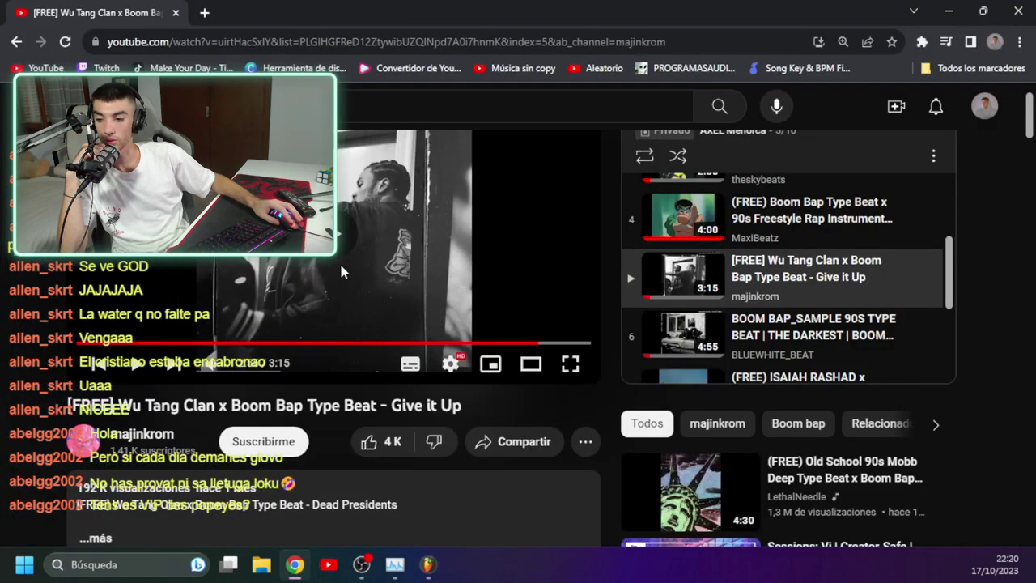
scroll(299, 437, down, 6)
scroll(298, 444, down, 5)
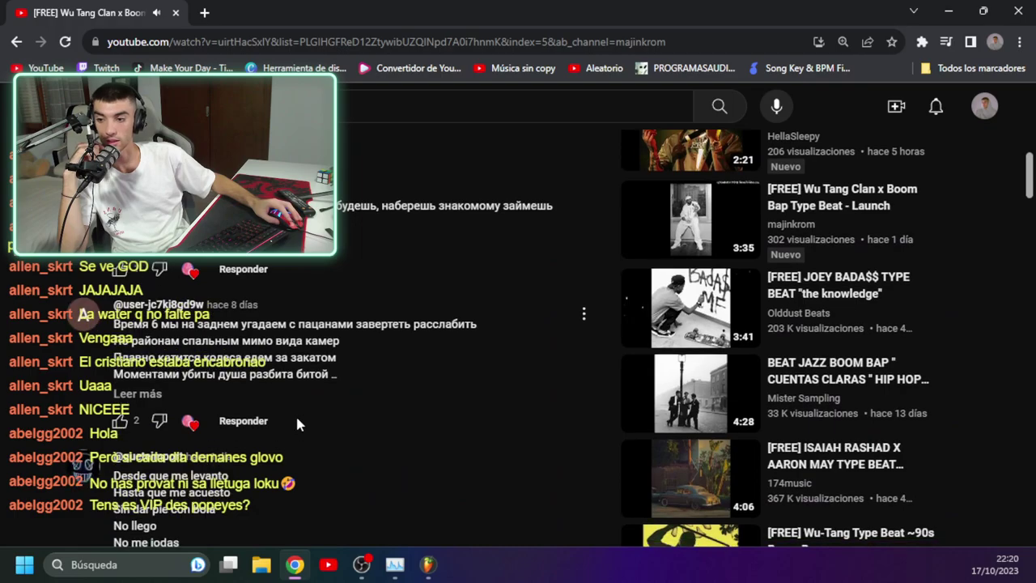
scroll(301, 387, down, 3)
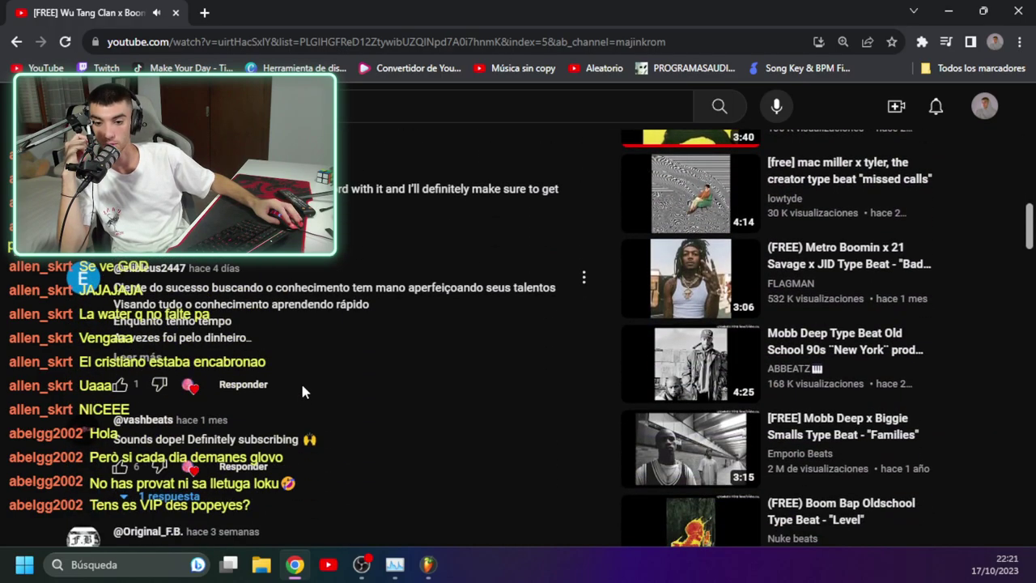
scroll(302, 397, down, 3)
click(432, 573)
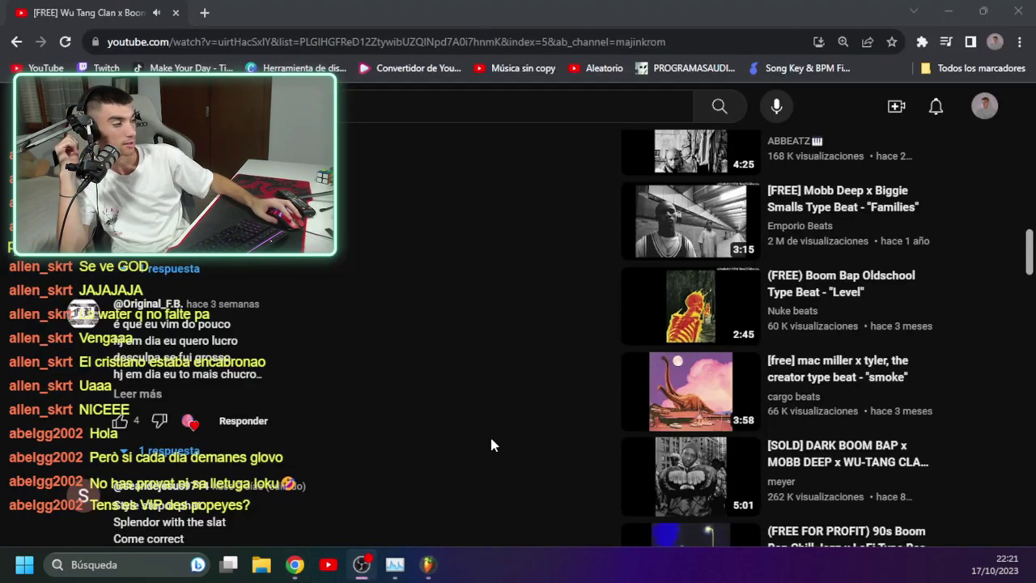
scroll(419, 503, down, 2)
scroll(295, 285, up, 3)
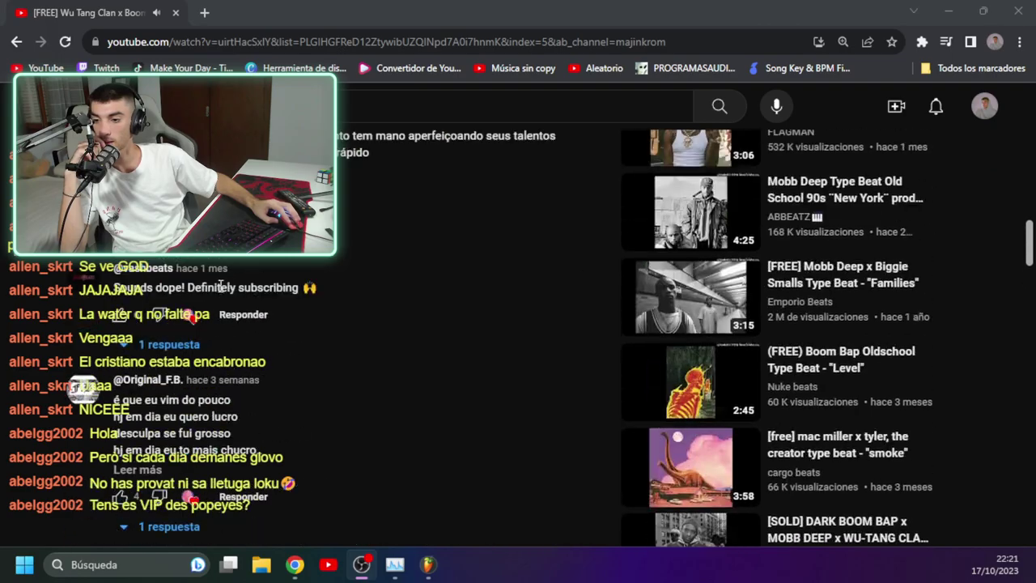
scroll(295, 285, down, 10)
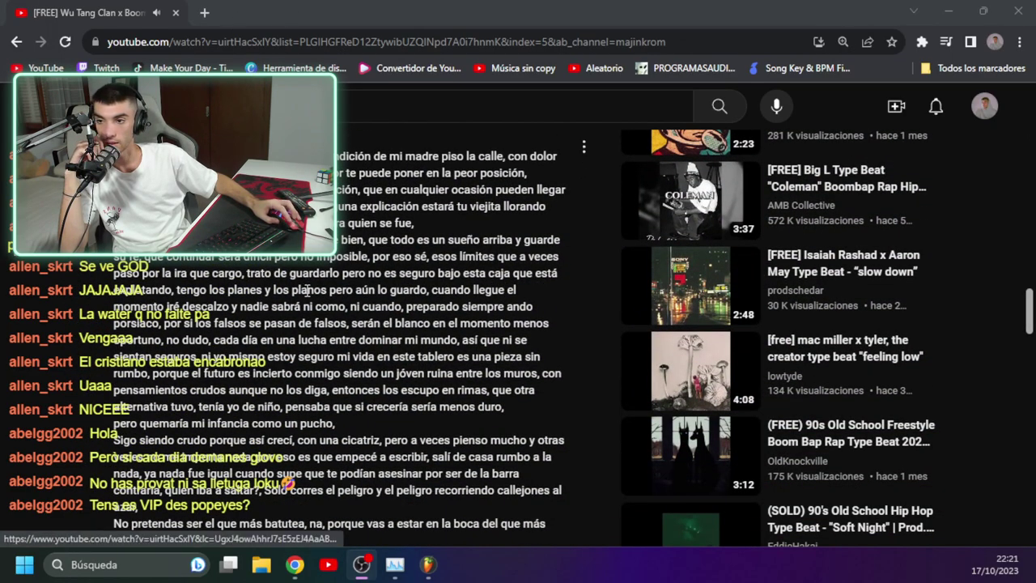
scroll(273, 270, down, 5)
Move on through the proyecto x v2 playlist and play the ISAIAH RASHAD x AARON MAY BEAT "RAIN" track.
scroll(281, 307, up, 15)
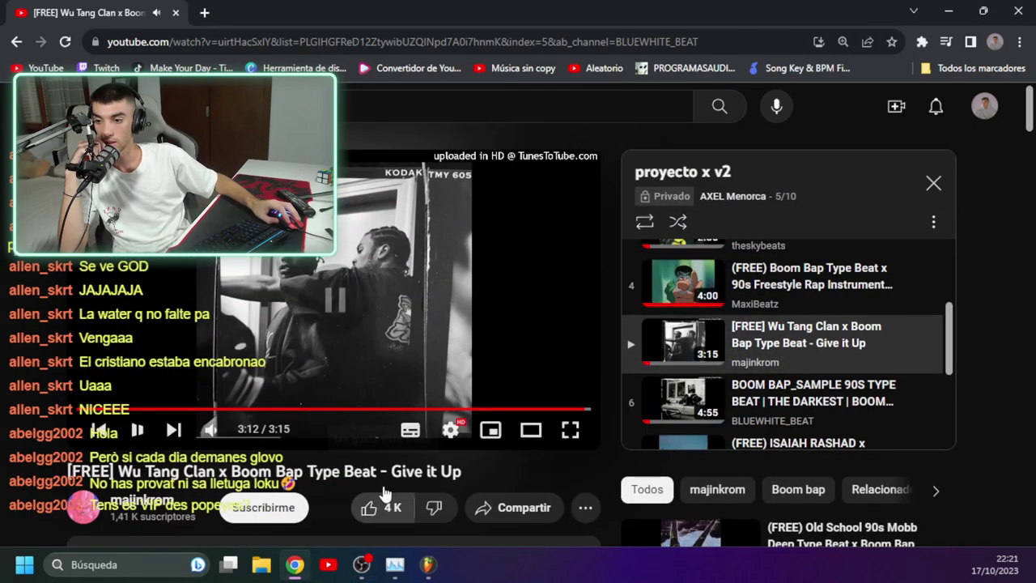
click(765, 395)
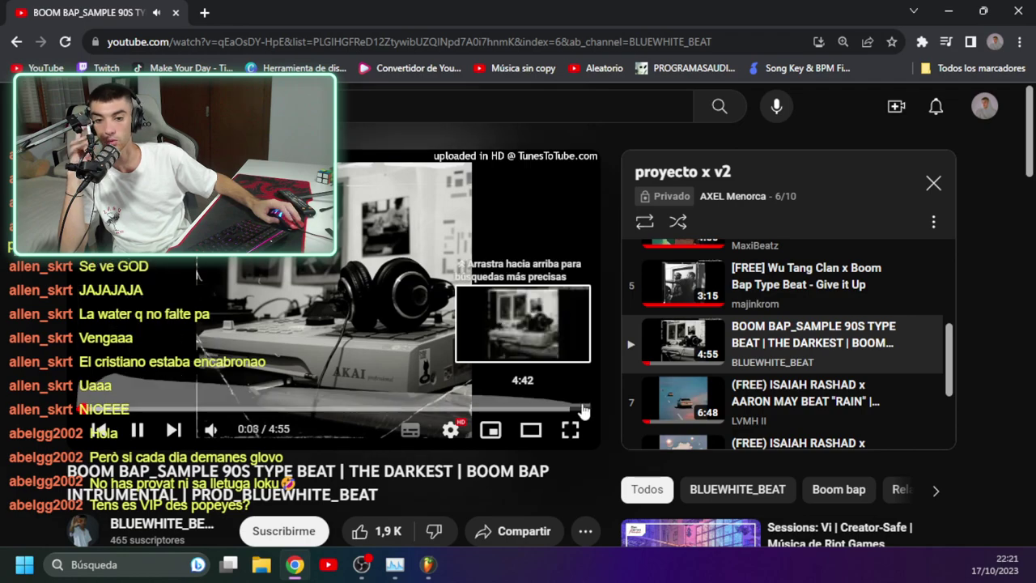
click(746, 411)
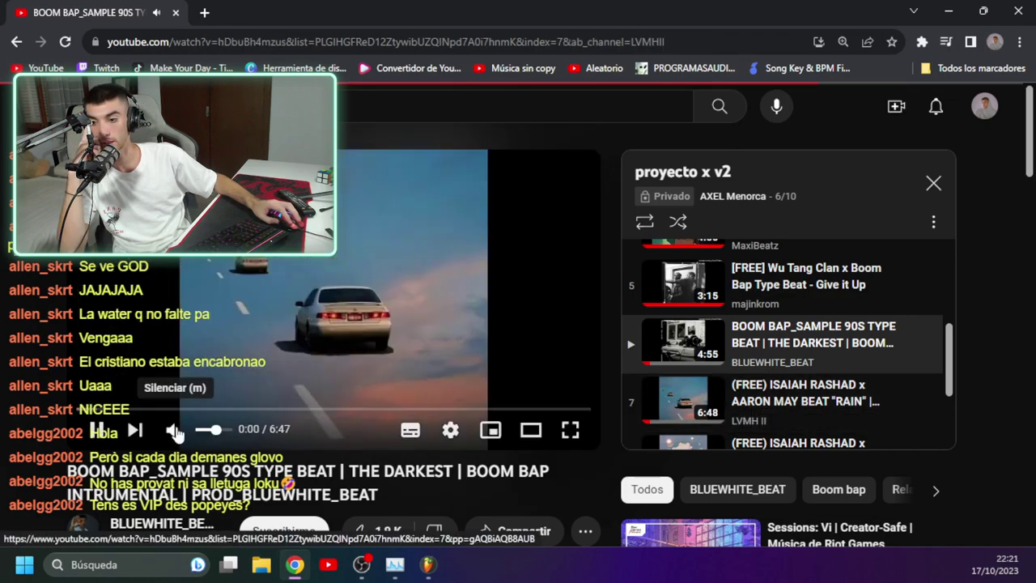
mouse_move(254, 431)
mouse_down()
mouse_move(237, 431)
mouse_move(252, 430)
mouse_up()
scroll(311, 462, down, 1)
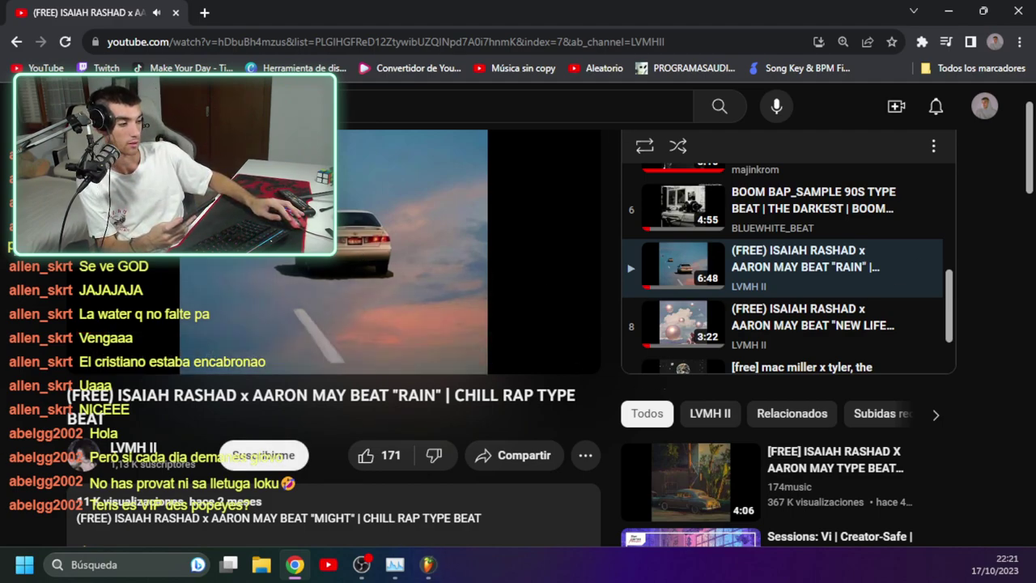
Switch to FL Studio and lower the Voz mixer track's volume.
key(alt+Tab)
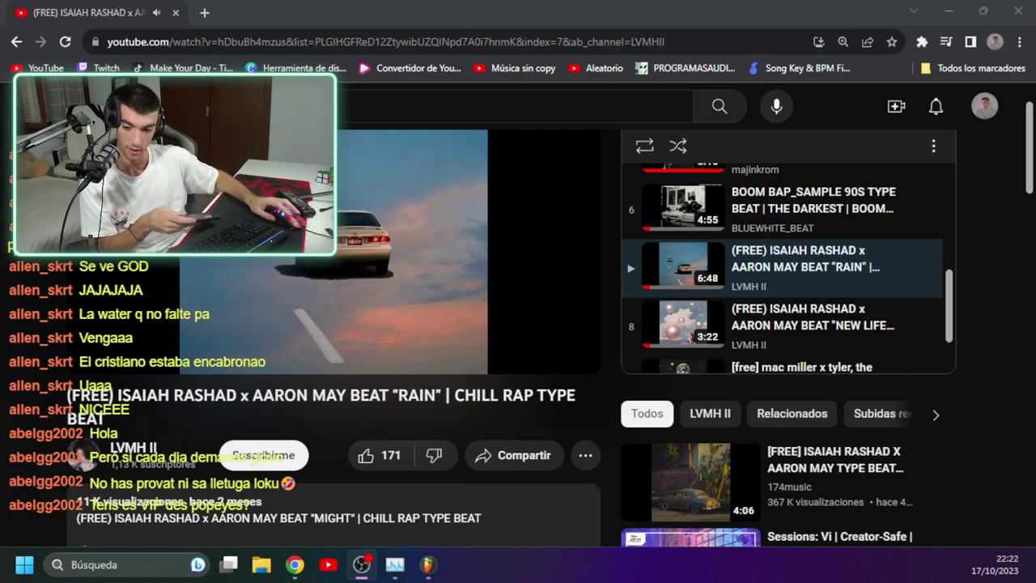
click(437, 570)
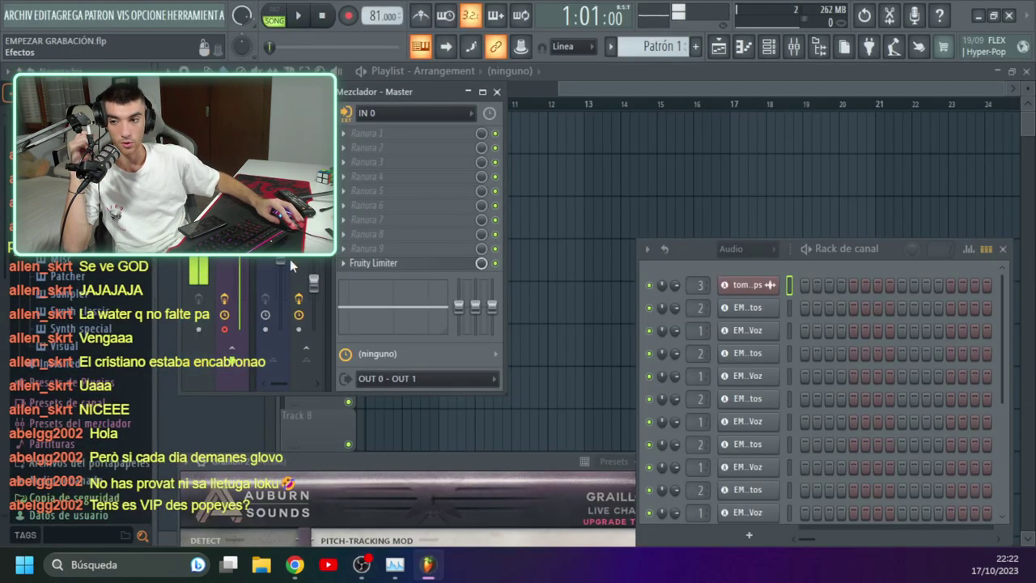
click(314, 287)
drag(314, 283, 281, 310)
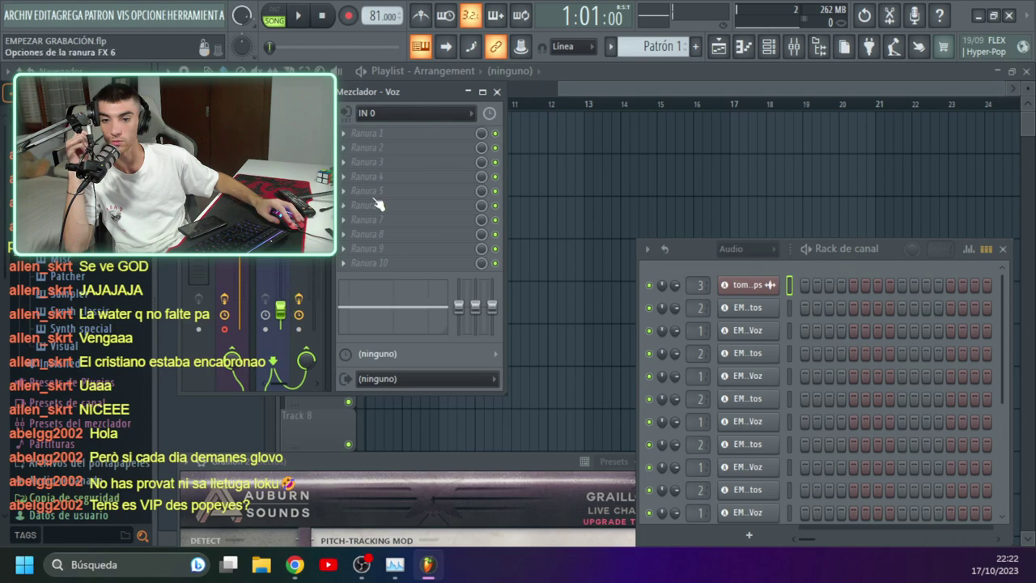
Move the Graillon 2 window fully into view and set its pitch shift to 0.
drag(422, 459, 459, 92)
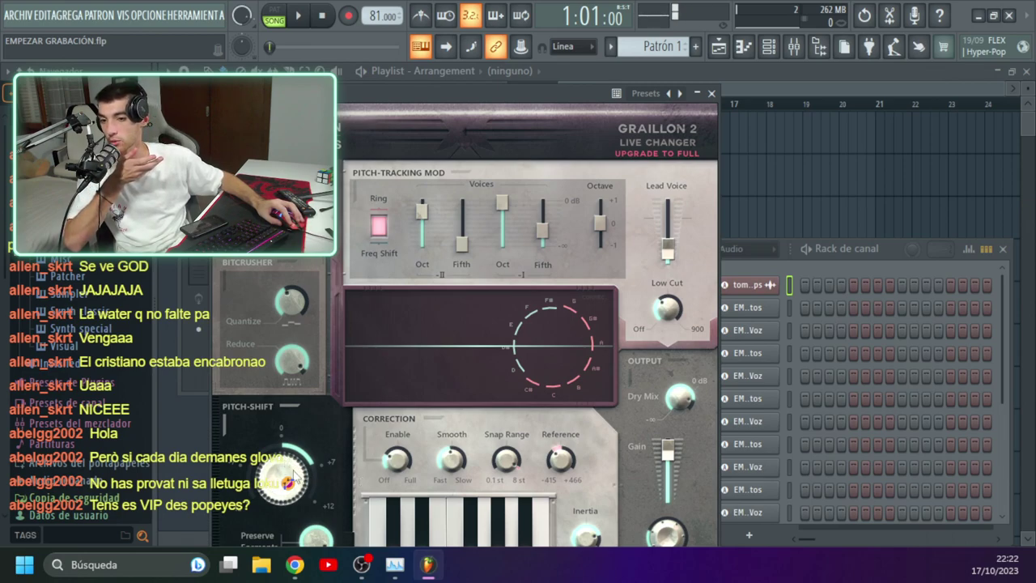
drag(293, 480, 489, 244)
drag(484, 283, 298, 434)
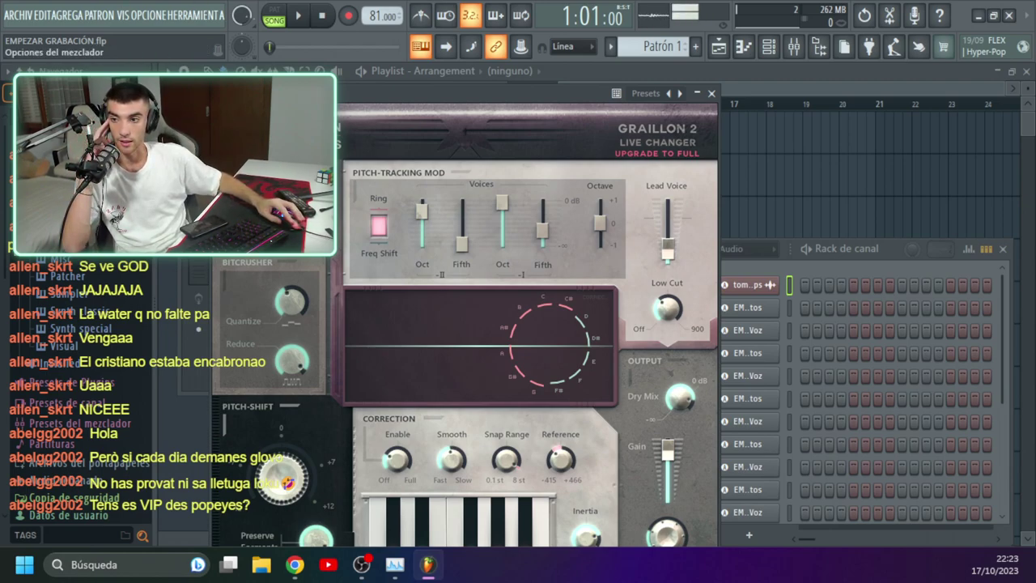
Bring up the mixer, raise the Voz track's volume and move the Graillon 2 window aside.
key(F9)
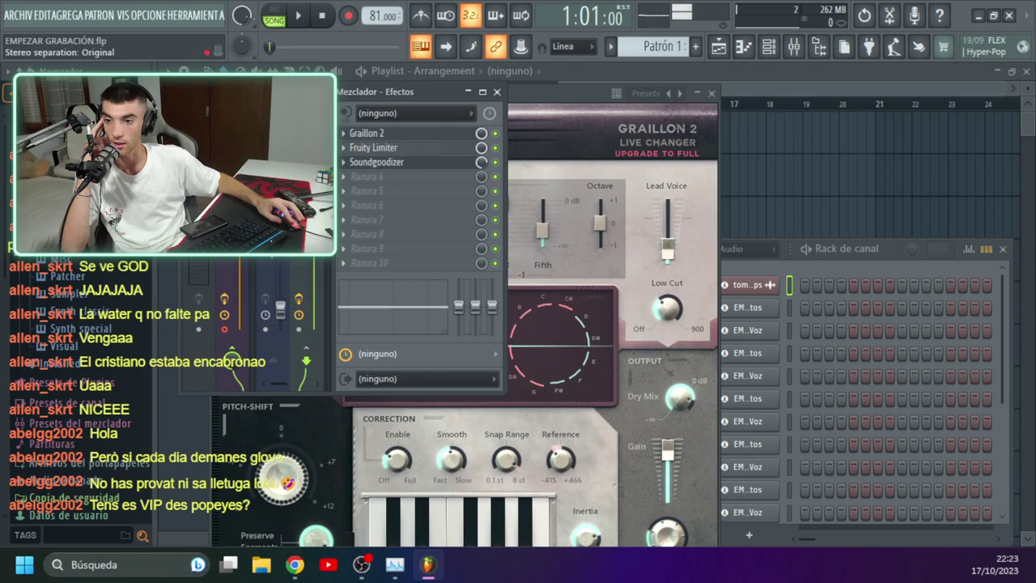
drag(282, 309, 280, 259)
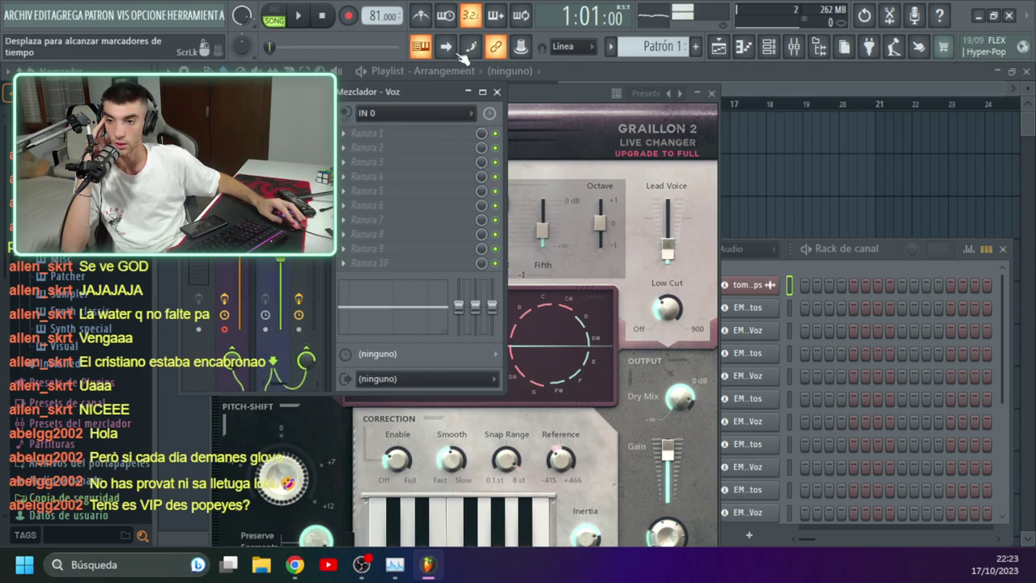
drag(569, 88, 772, 144)
Maximize the mixer, arm the Voz and Efectos tracks for recording and raise the Voz volume slightly.
double_click(437, 89)
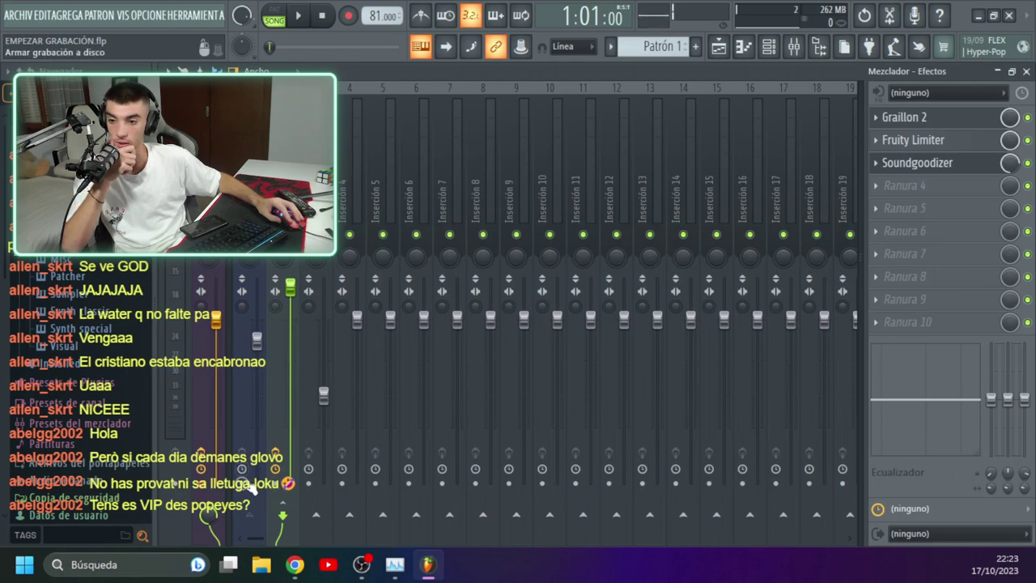
click(261, 474)
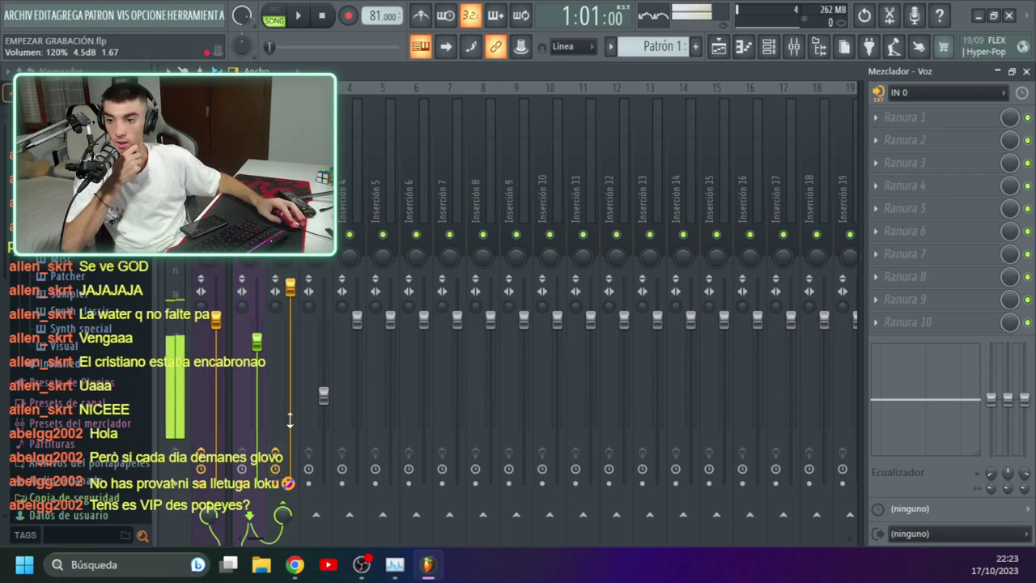
mouse_move(257, 342)
mouse_down()
mouse_move(257, 438)
mouse_move(265, 334)
mouse_up()
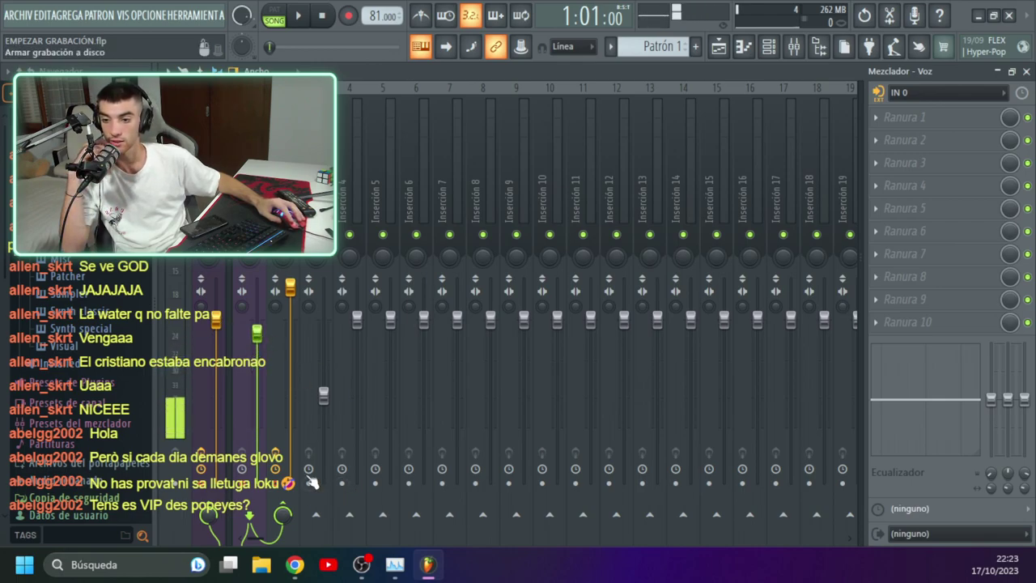
click(312, 265)
click(350, 269)
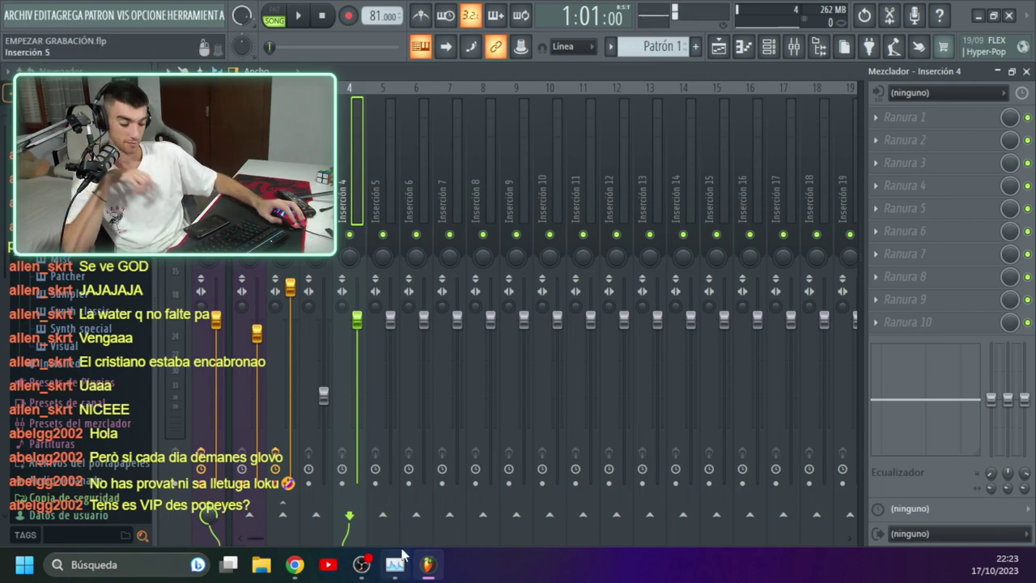
Restore the mixer to its smaller floating size within the maximized FL Studio window.
mouse_move(402, 555)
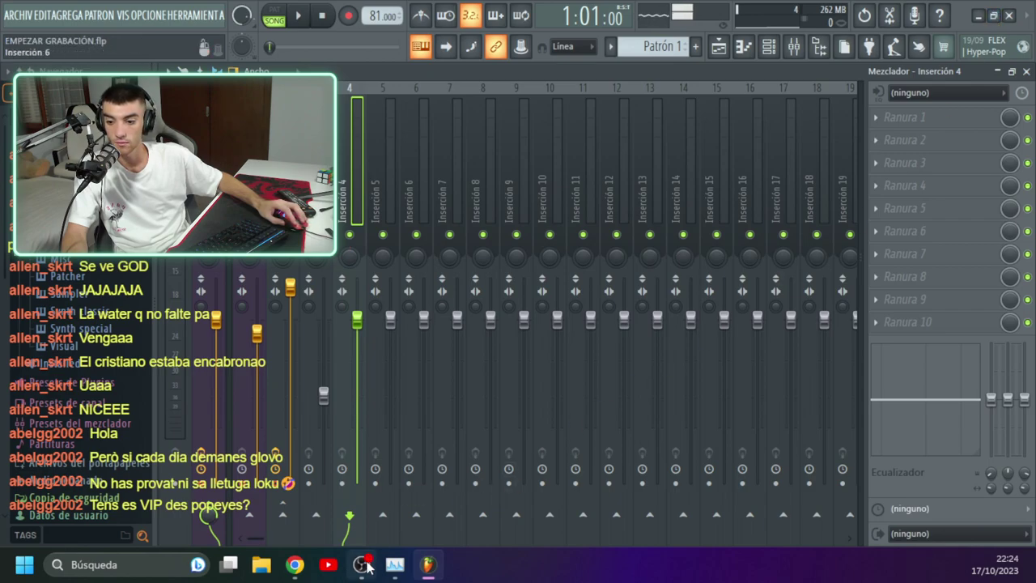
mouse_move(305, 570)
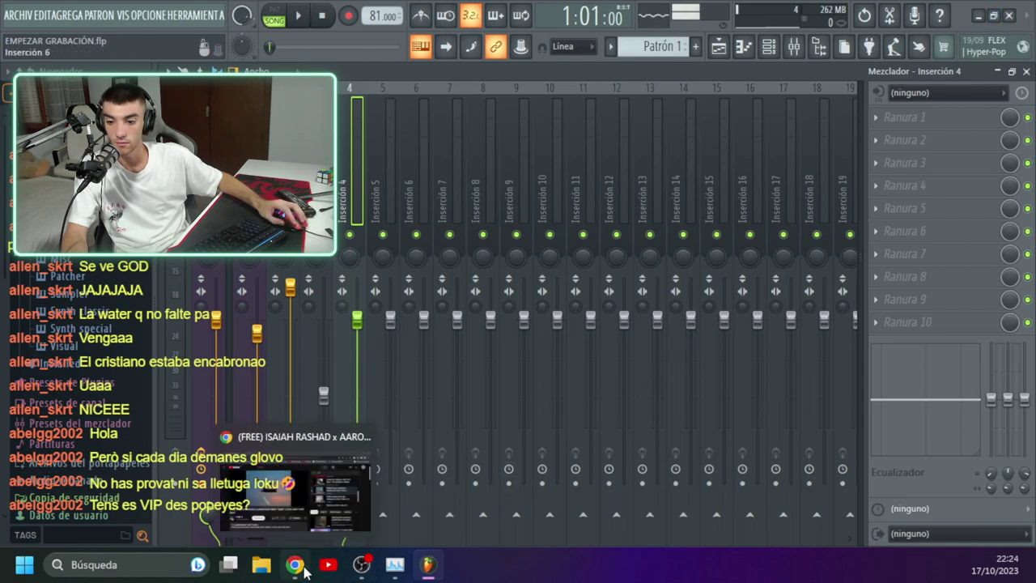
click(993, 17)
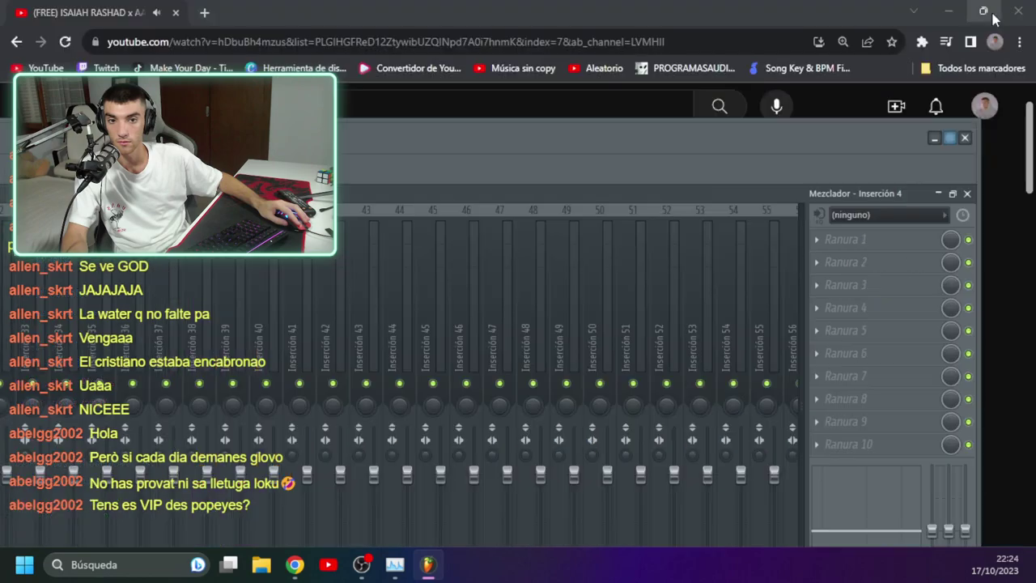
click(950, 138)
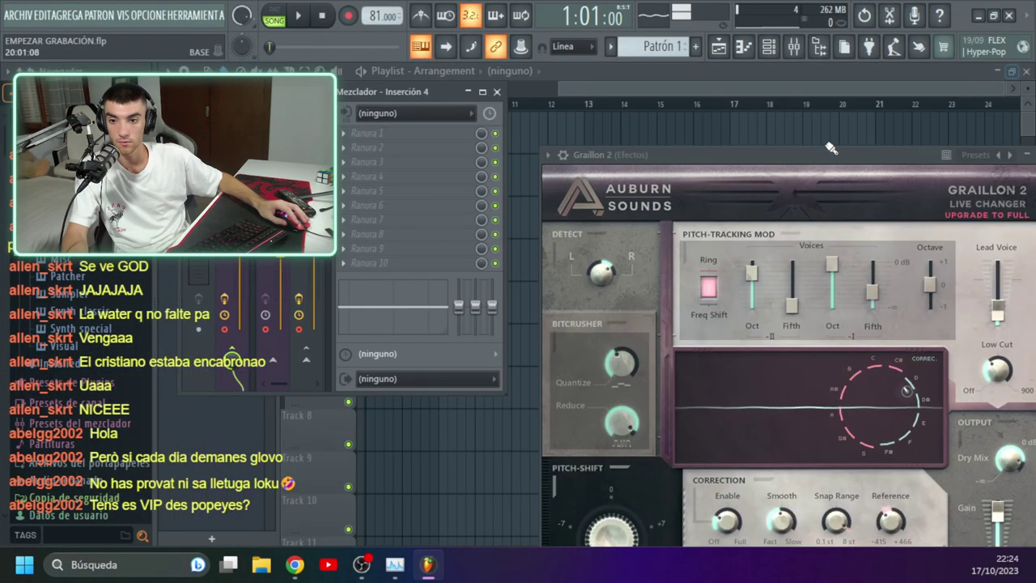
Reposition the Graillon 2 window for full access to its controls and turn up its output Amount knob.
drag(782, 153, 580, 59)
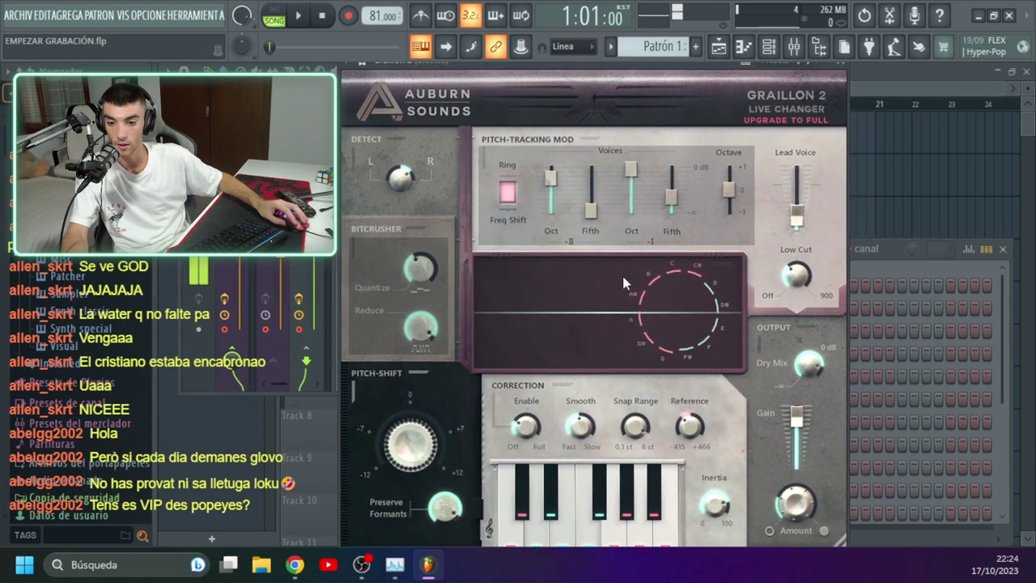
click(808, 511)
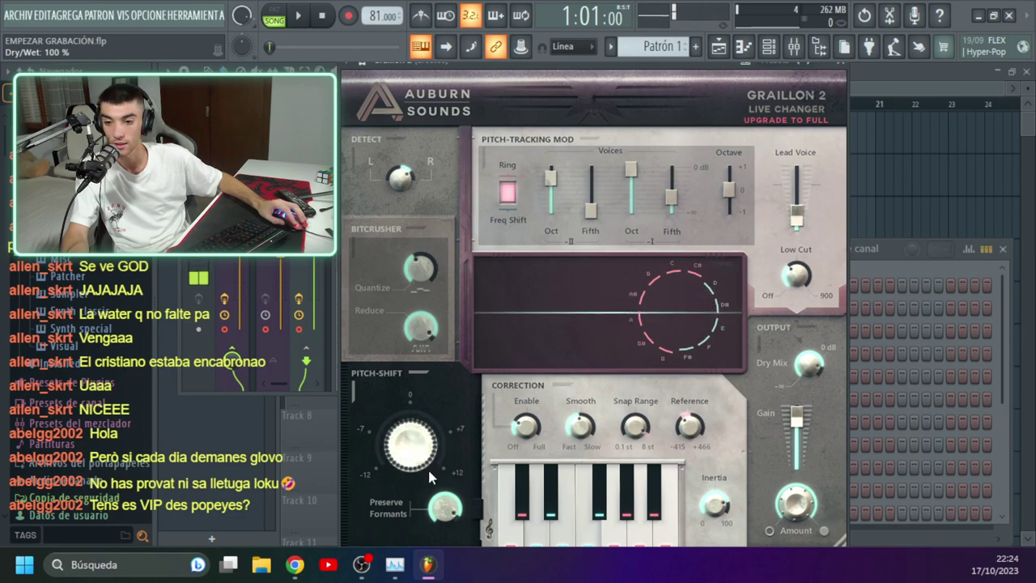
Set Graillon 2's Correction Enable to 100 % and adjust the Smooth amount.
drag(521, 435, 556, 407)
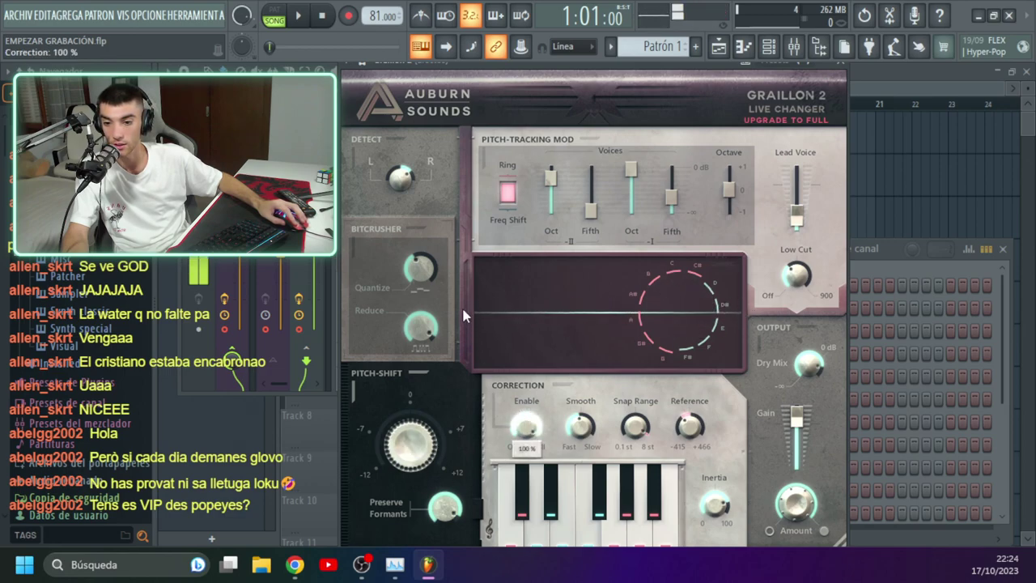
click(580, 425)
drag(580, 424, 544, 315)
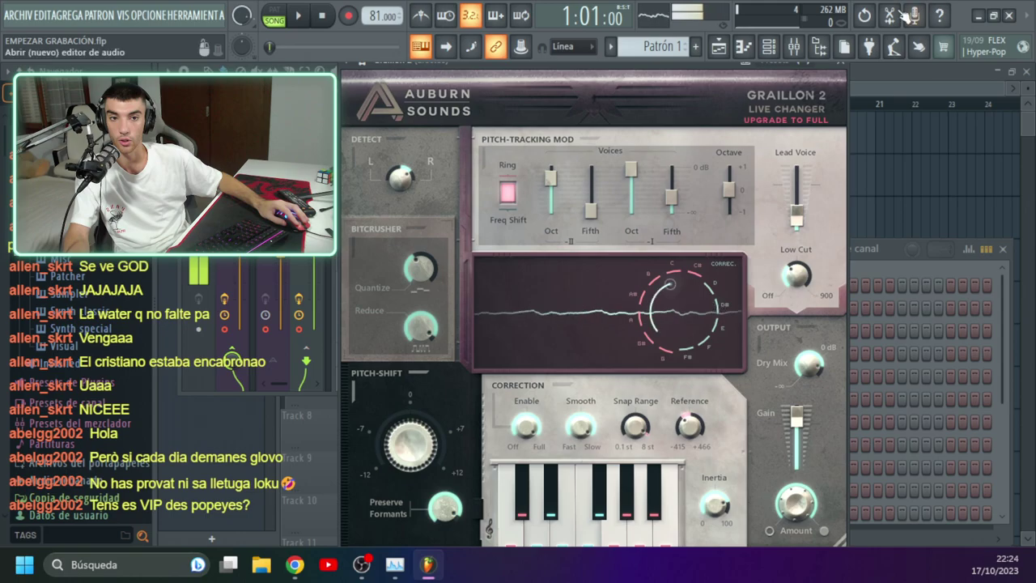
Restore and re-maximize the FL Studio window, and raise the Lead Voice level in Graillon 2.
click(978, 16)
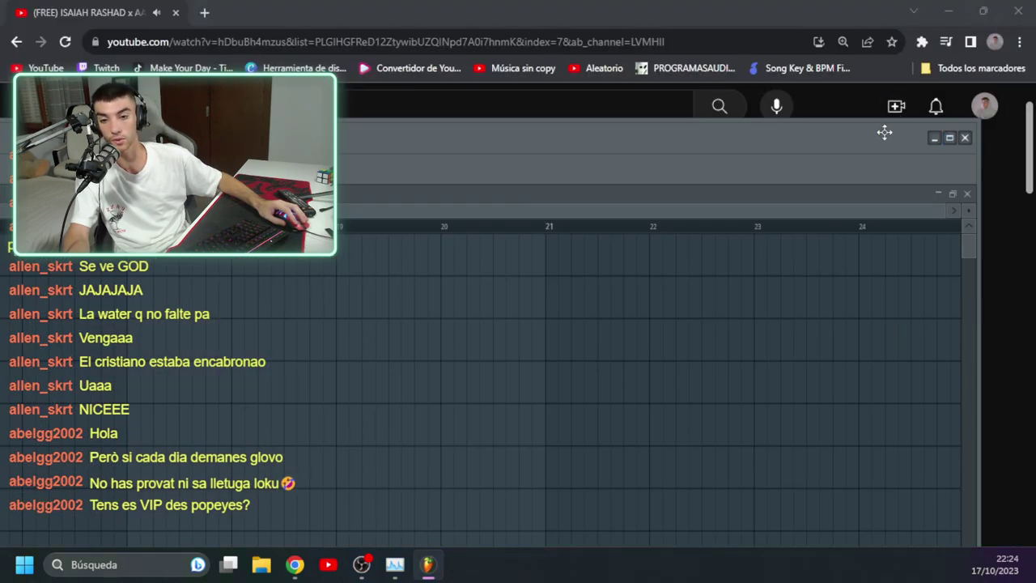
click(953, 140)
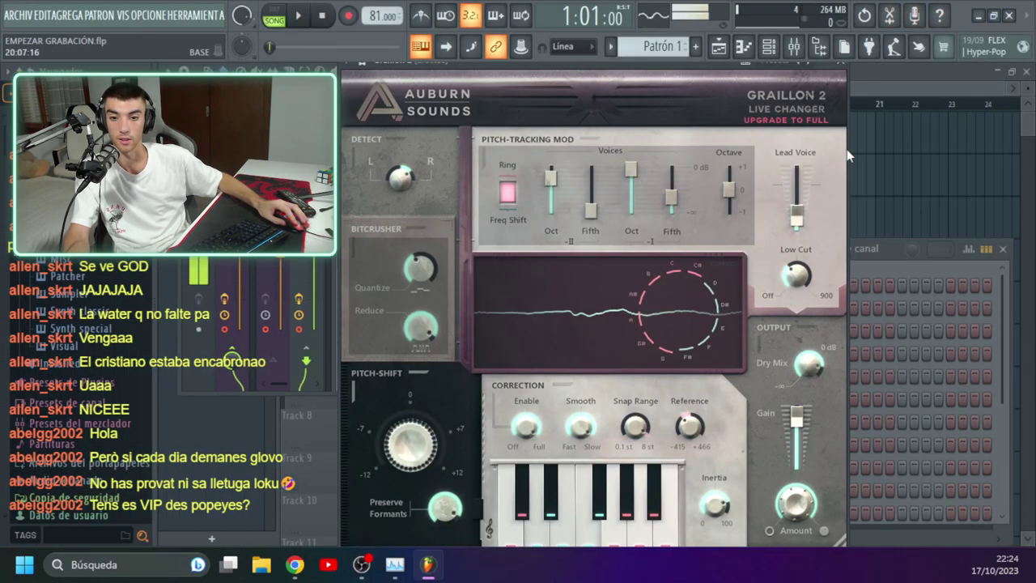
mouse_move(699, 66)
mouse_down()
mouse_move(700, 85)
mouse_move(700, 58)
mouse_up()
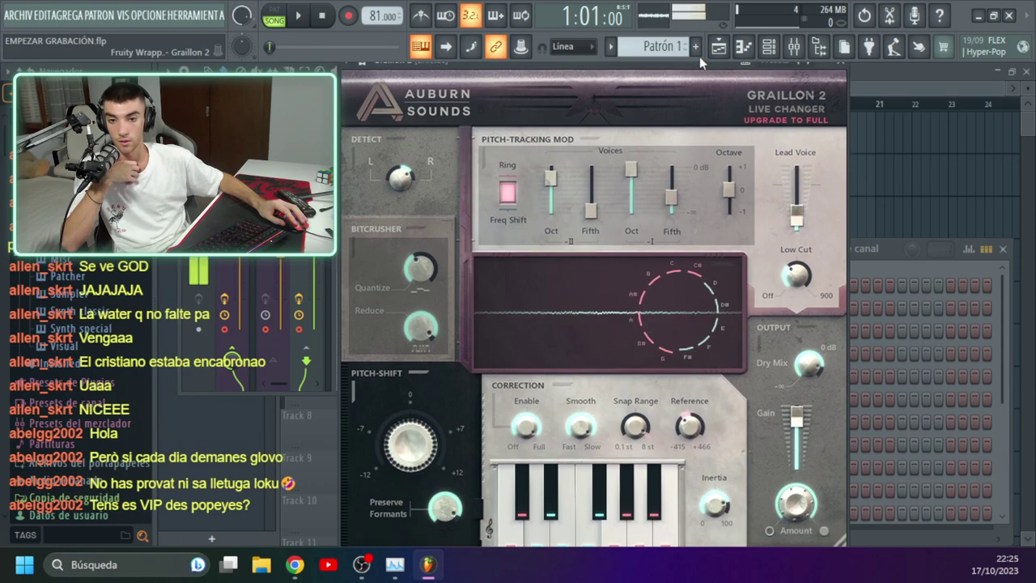
drag(796, 215, 787, 155)
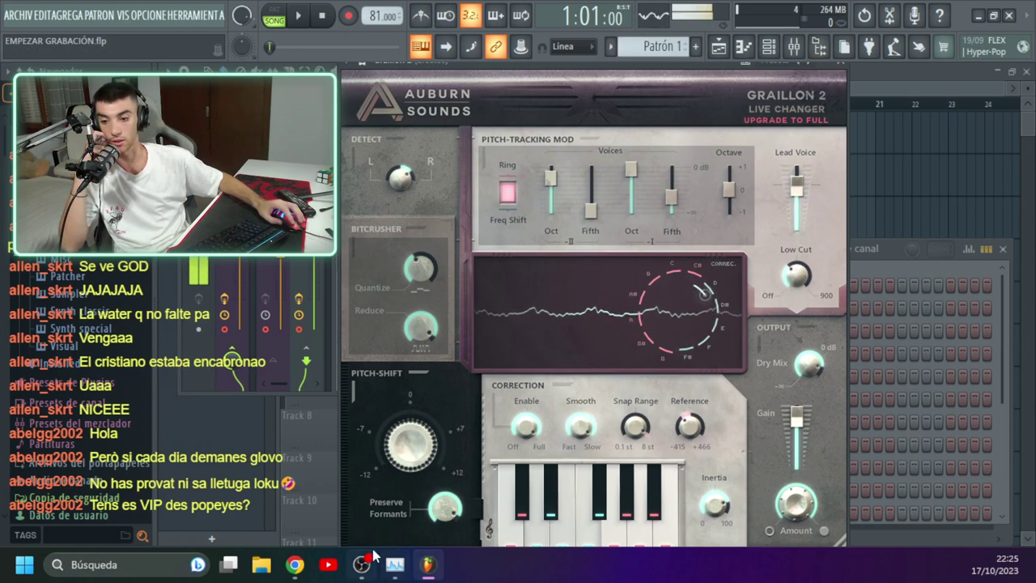
Switch to Chrome, skip back to an earlier point in the "RAIN" beat, and look through its comments.
mouse_move(343, 572)
click(295, 564)
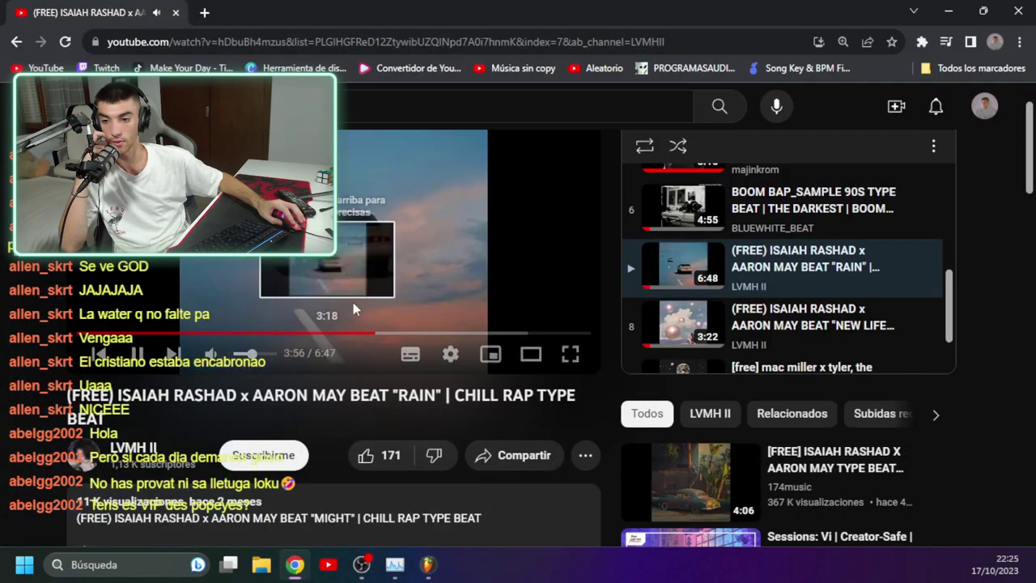
click(310, 335)
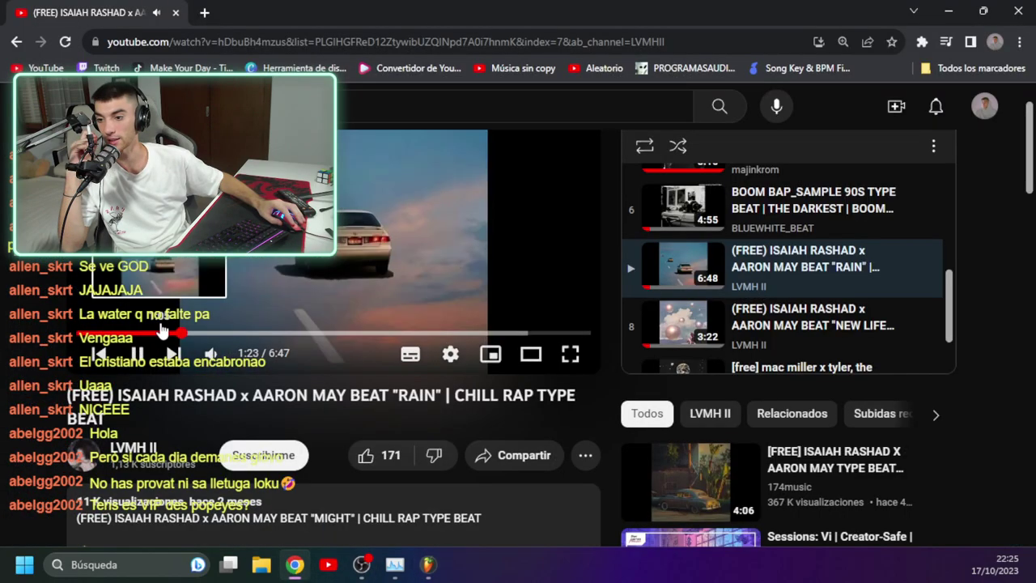
scroll(439, 421, down, 5)
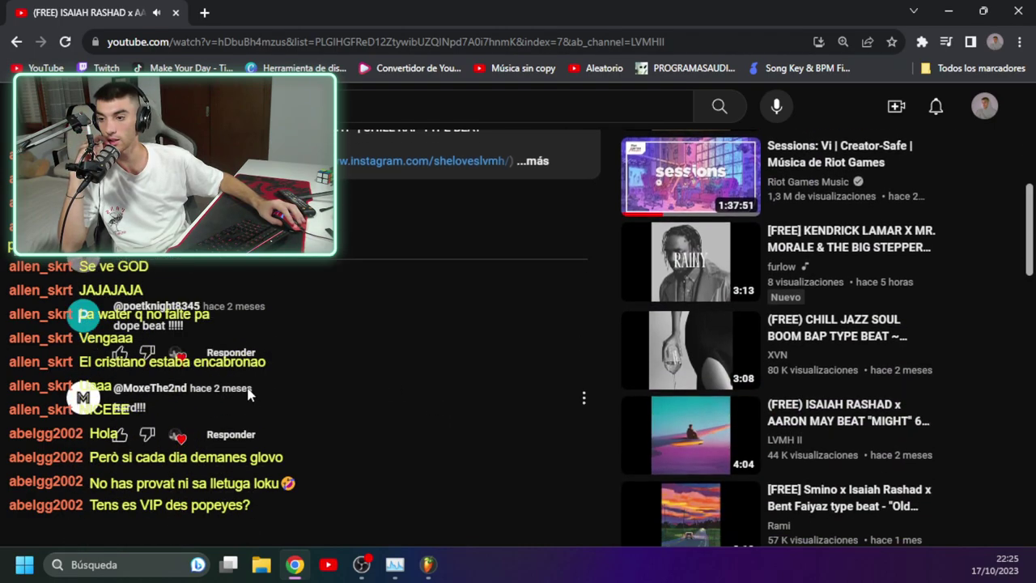
scroll(340, 372, down, 4)
scroll(322, 364, up, 6)
scroll(324, 366, up, 4)
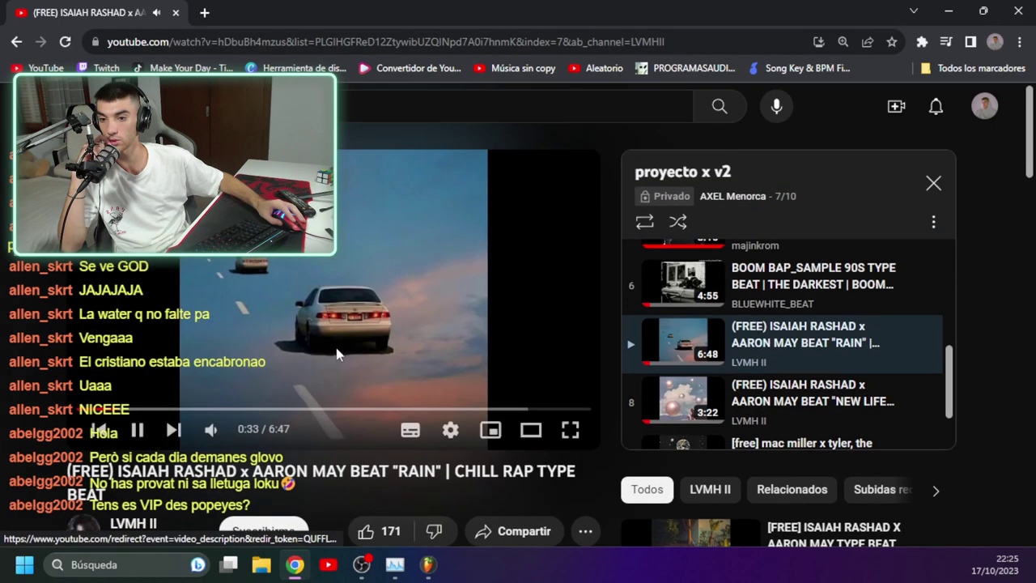
Play the "NEW LIFE" beat from the proyecto x v2 playlist and rewind it to near its beginning.
click(773, 405)
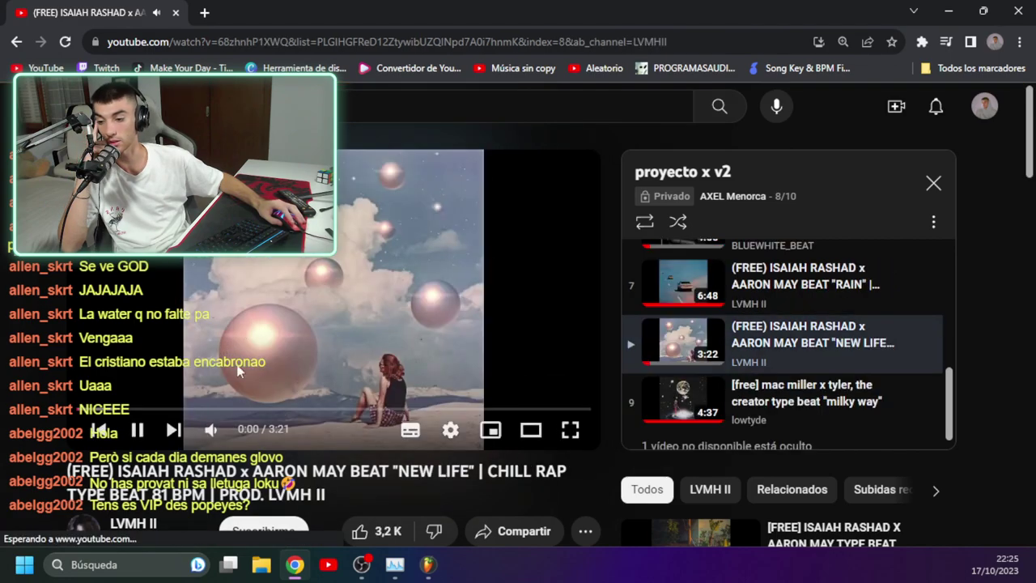
scroll(225, 381, down, 4)
scroll(178, 375, down, 2)
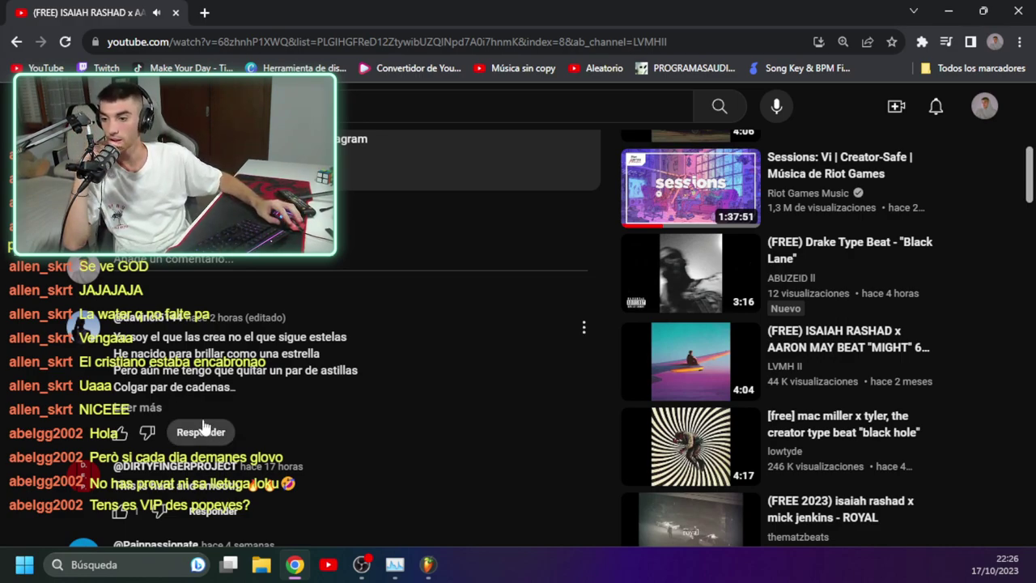
scroll(186, 437, up, 5)
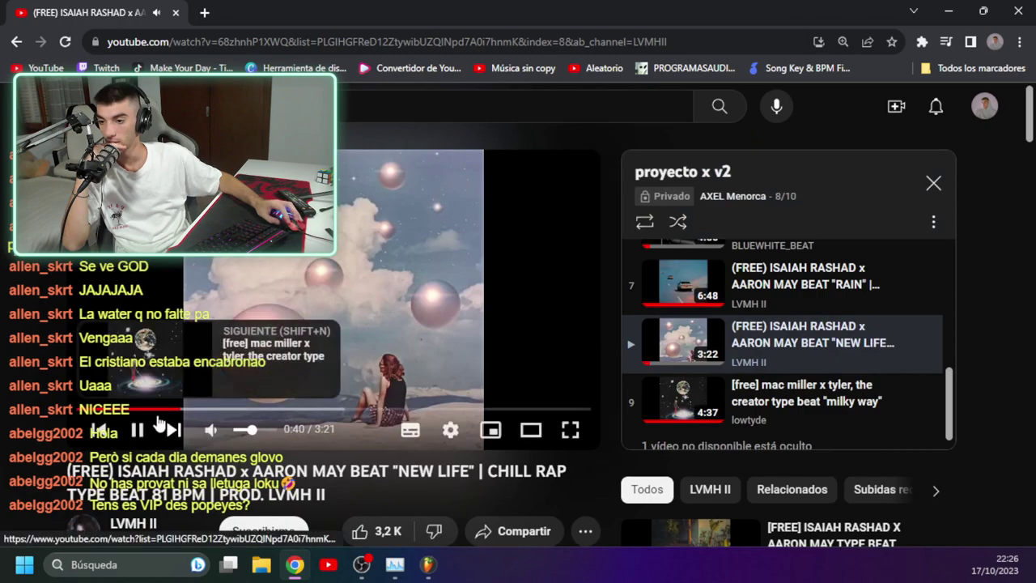
click(120, 409)
Expand and read the first lyric comment and the one starting "¿Que es lo que haces cuando el corazón te duele?".
scroll(446, 395, down, 10)
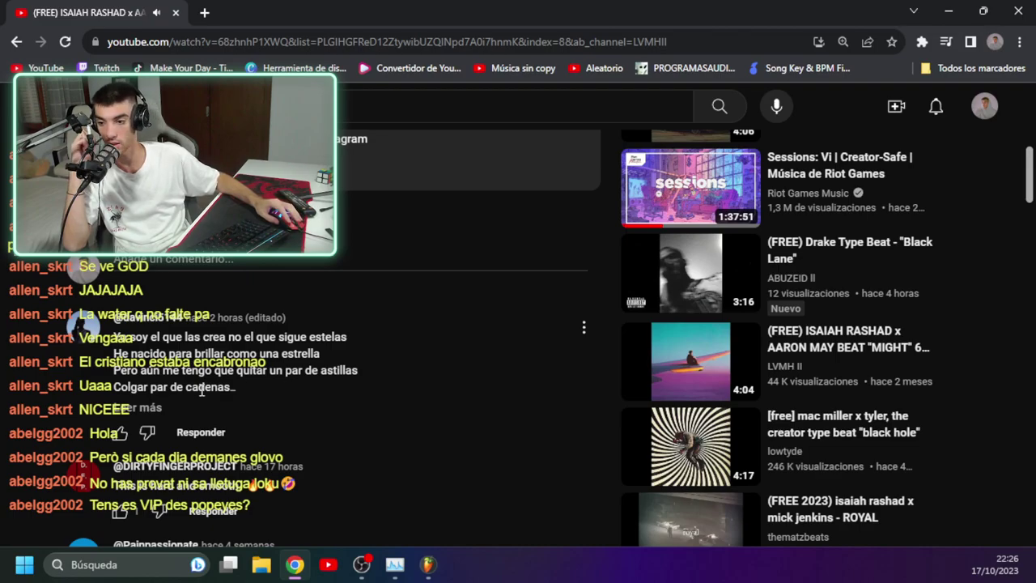
click(140, 408)
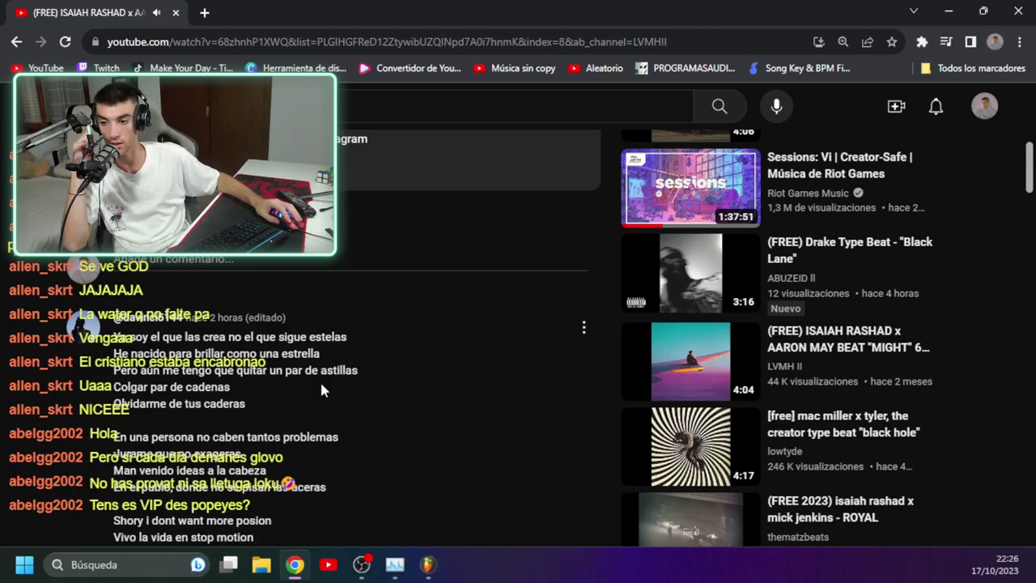
scroll(320, 390, down, 8)
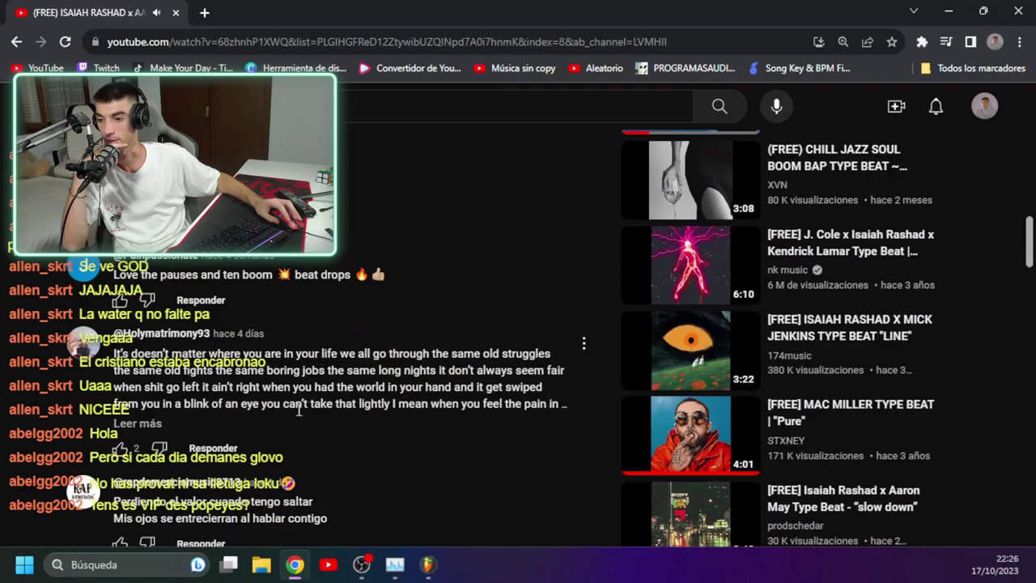
scroll(208, 409, down, 5)
scroll(162, 333, down, 7)
scroll(172, 334, down, 8)
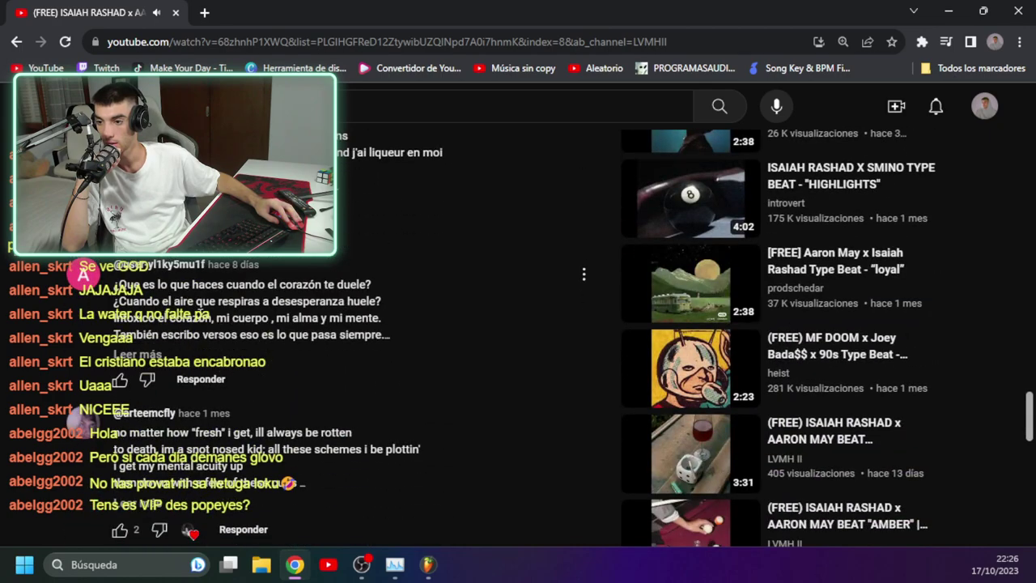
click(143, 357)
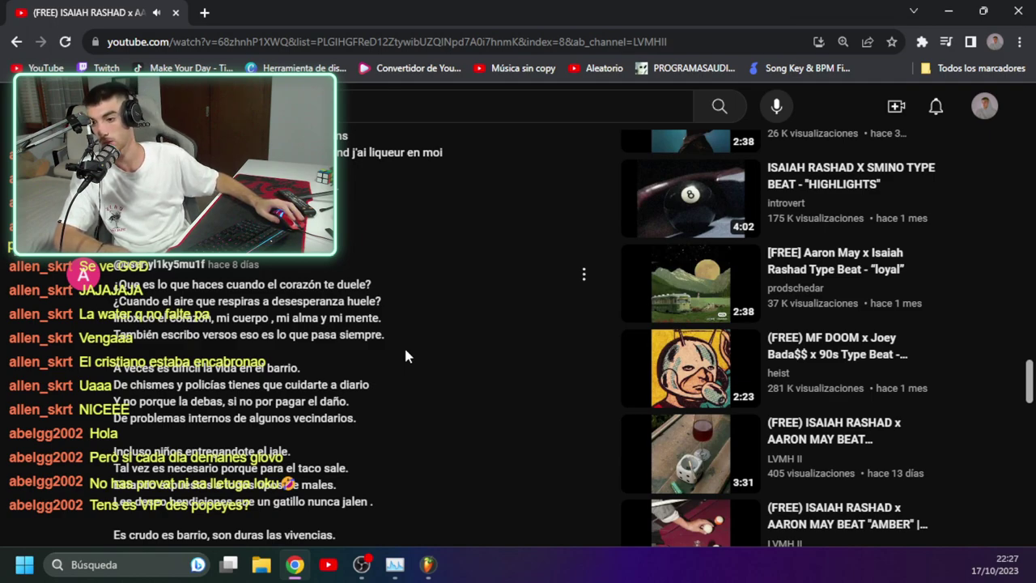
mouse_move(429, 572)
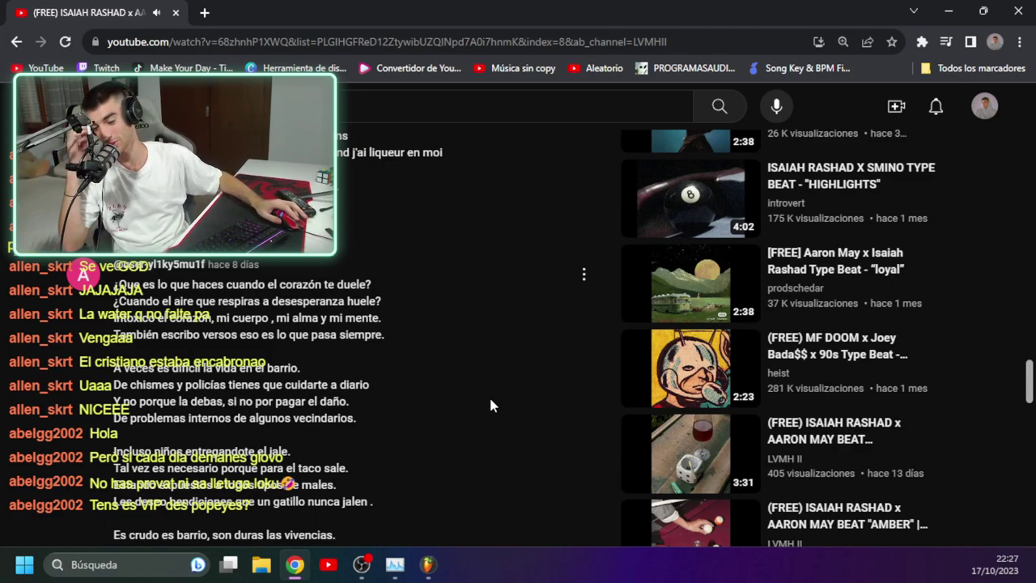
scroll(502, 384, down, 2)
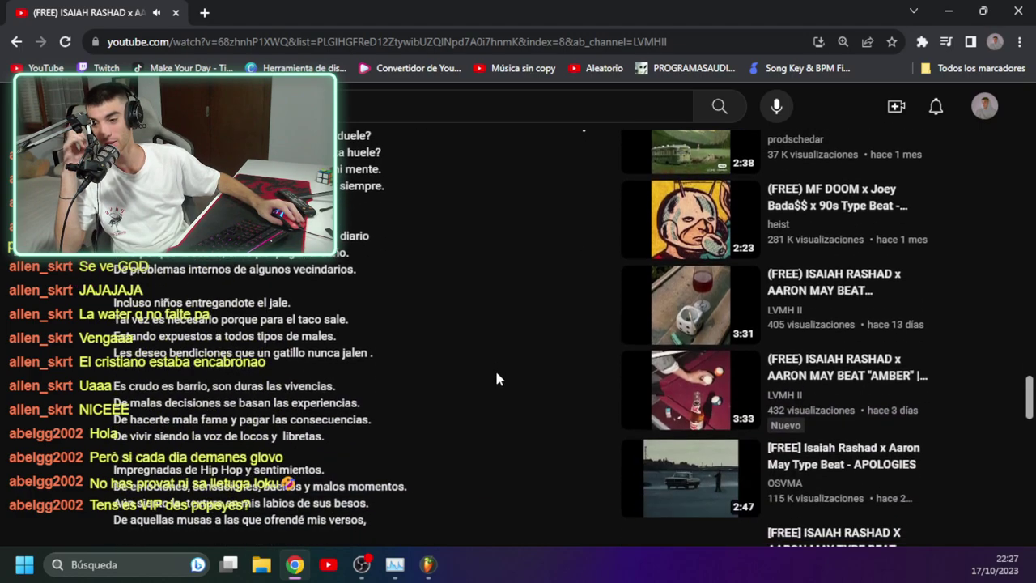
scroll(496, 379, down, 1)
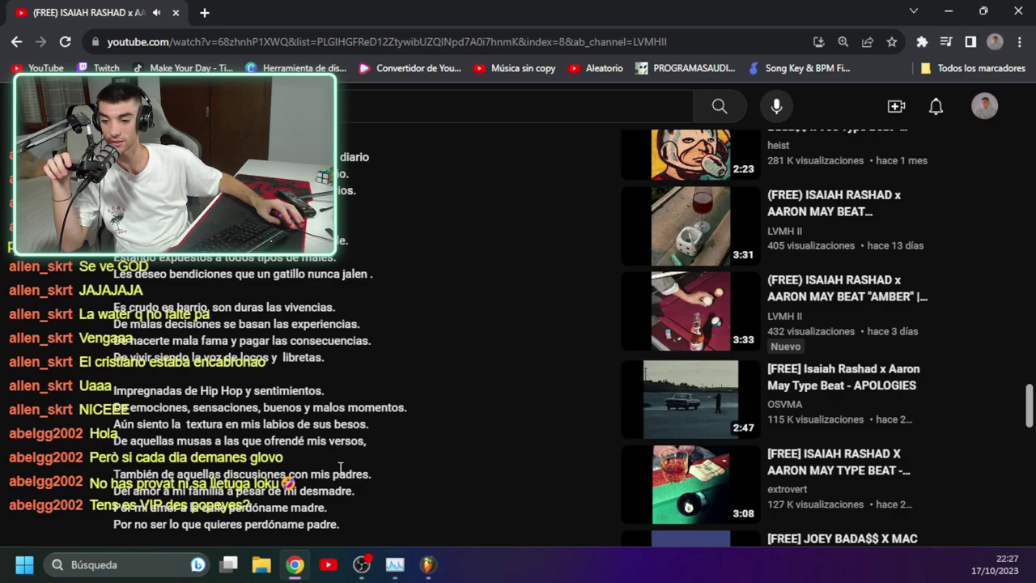
scroll(251, 387, down, 1)
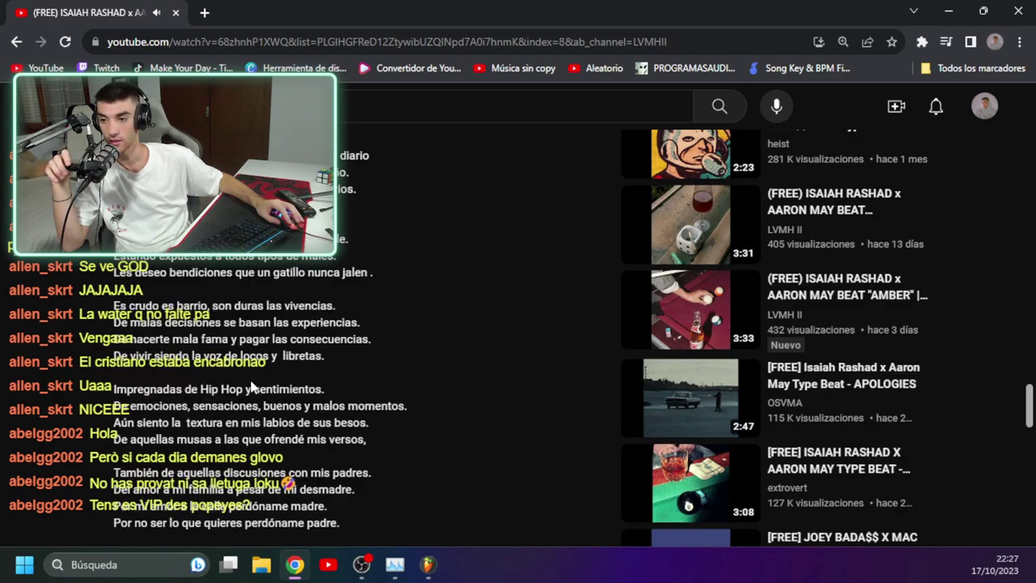
Look through the further comments under the "NEW LIFE" beat for more lyrics.
scroll(251, 387, down, 5)
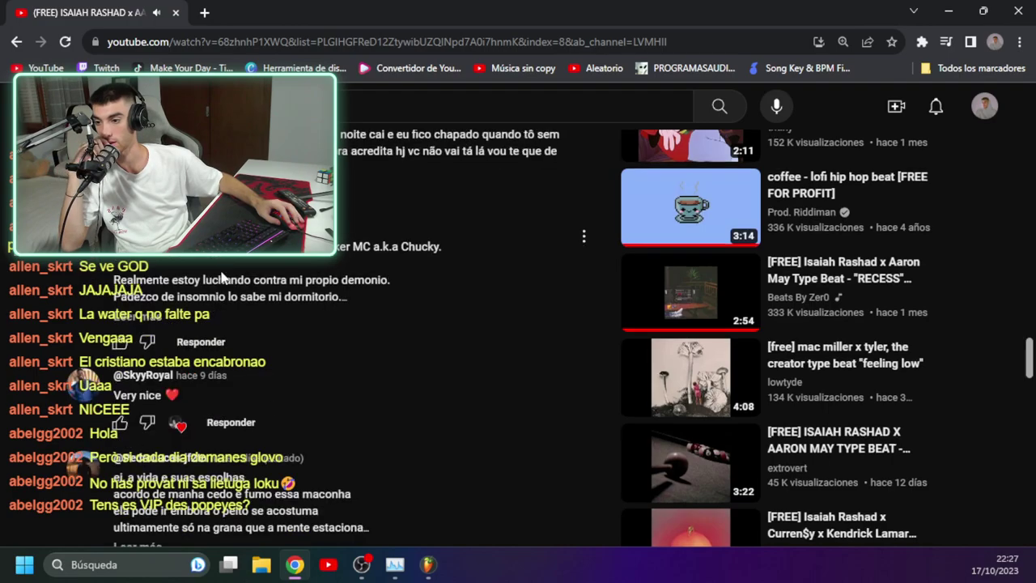
scroll(187, 348, down, 3)
scroll(187, 334, down, 5)
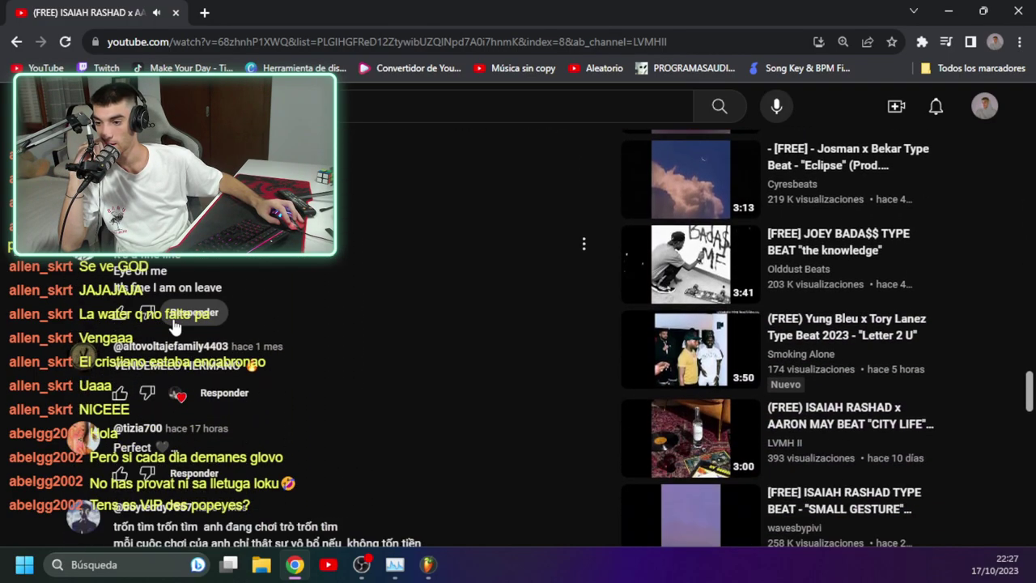
scroll(187, 328, down, 5)
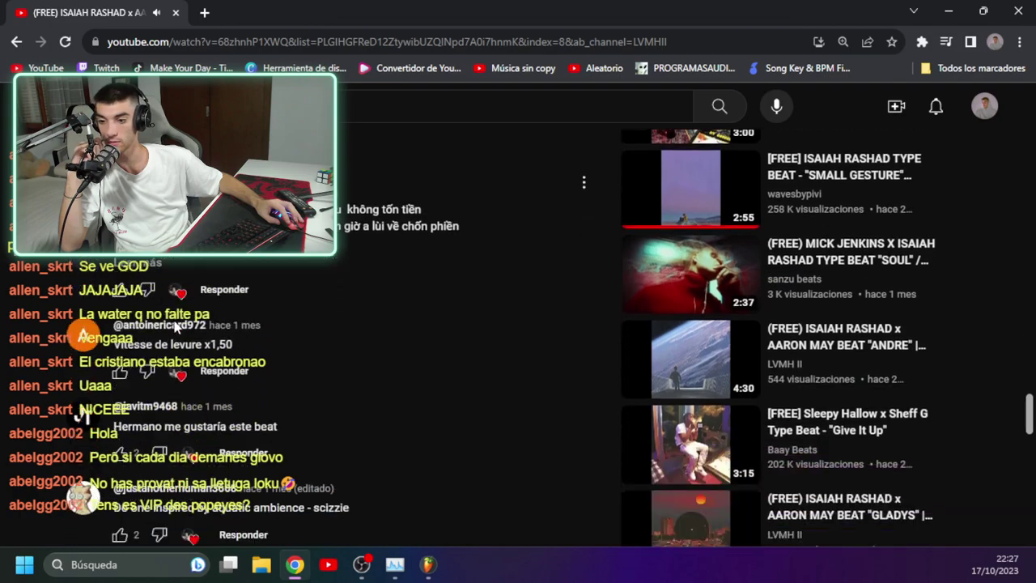
scroll(201, 322, down, 2)
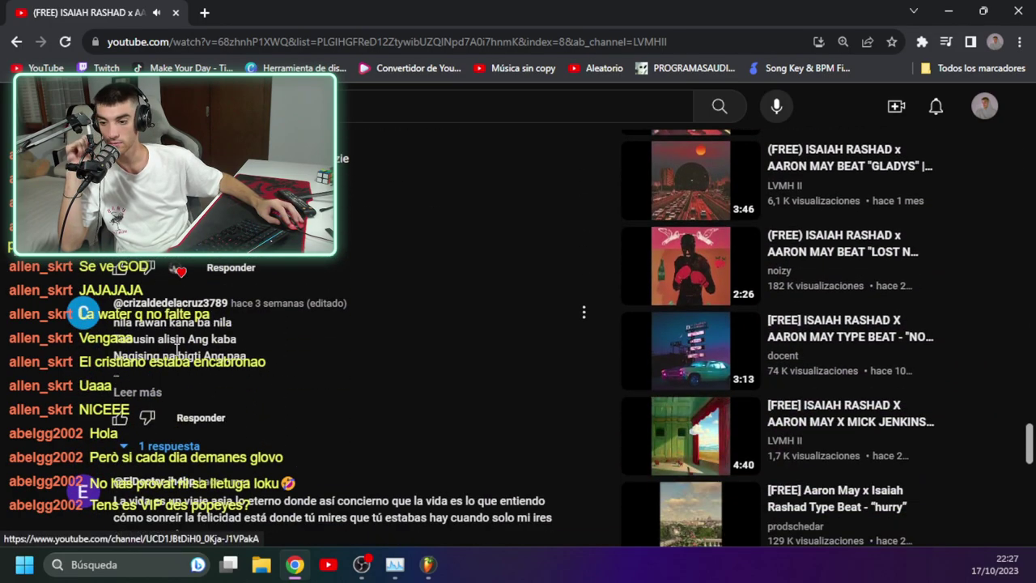
scroll(187, 332, down, 2)
scroll(180, 344, down, 3)
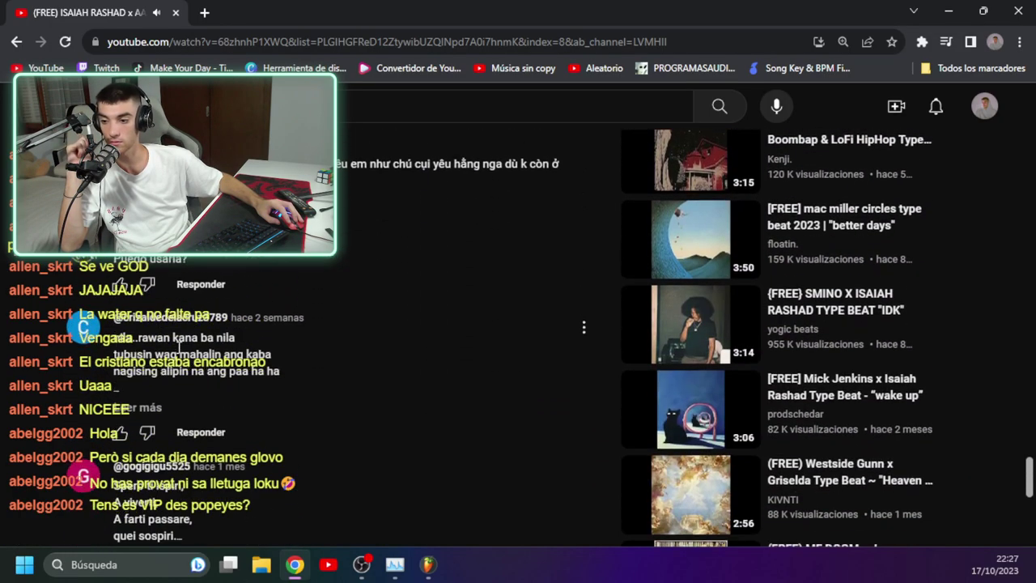
scroll(239, 391, down, 6)
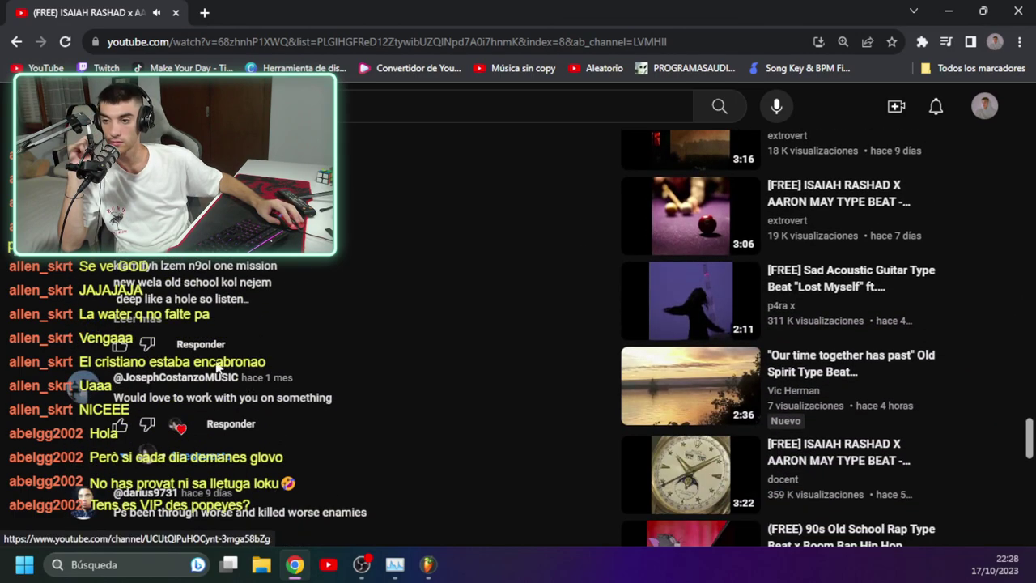
scroll(242, 387, down, 2)
scroll(217, 377, down, 2)
scroll(215, 374, down, 10)
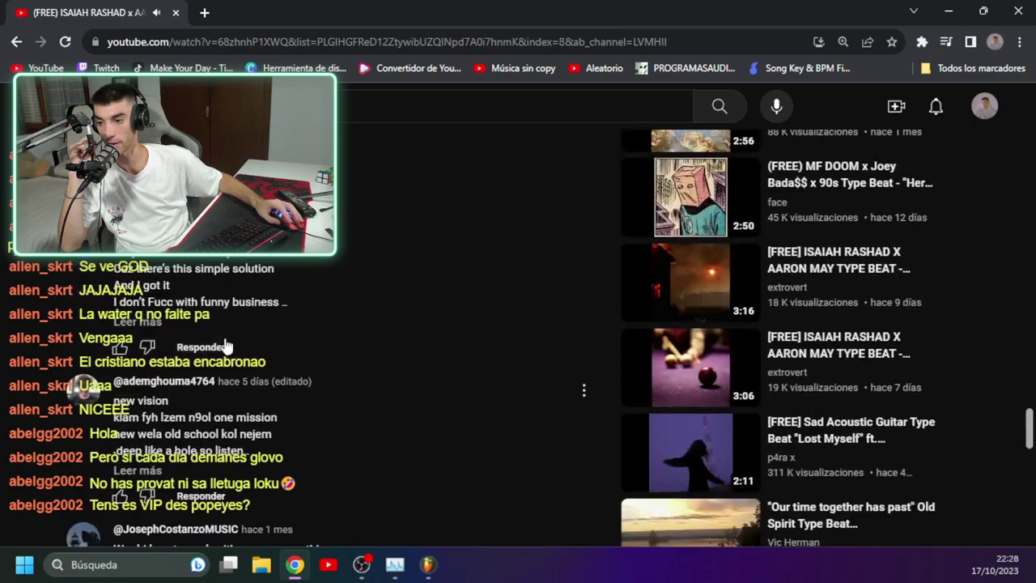
Return to the first expanded lyric comment under the "NEW LIFE" beat and read its verses.
scroll(223, 347, up, 10)
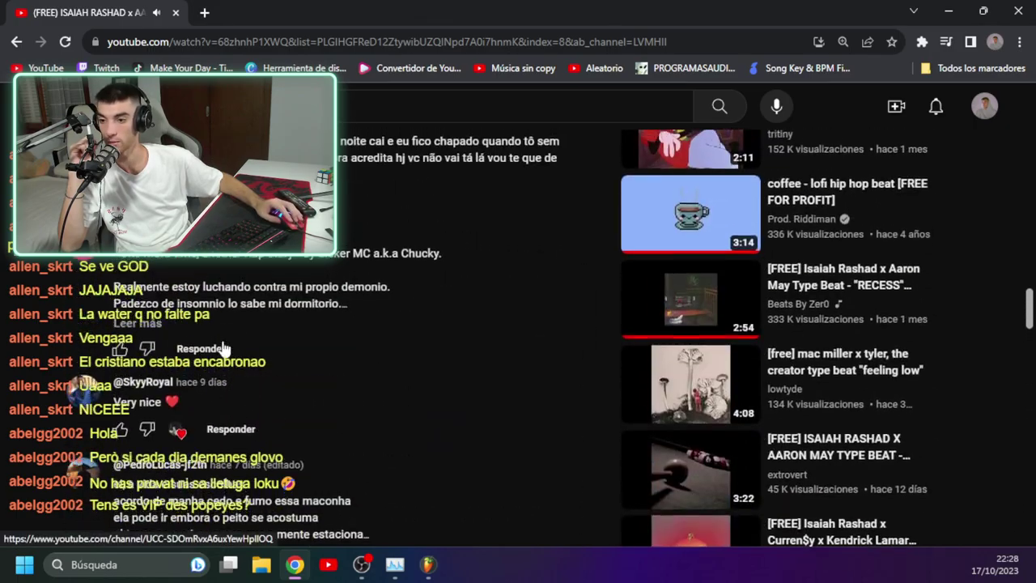
scroll(217, 355, up, 5)
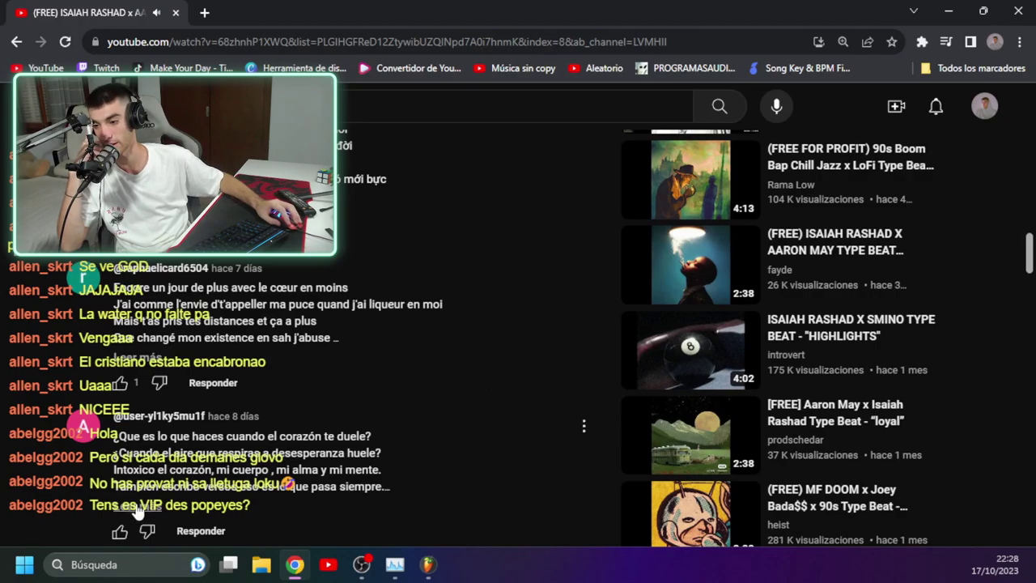
scroll(221, 357, up, 6)
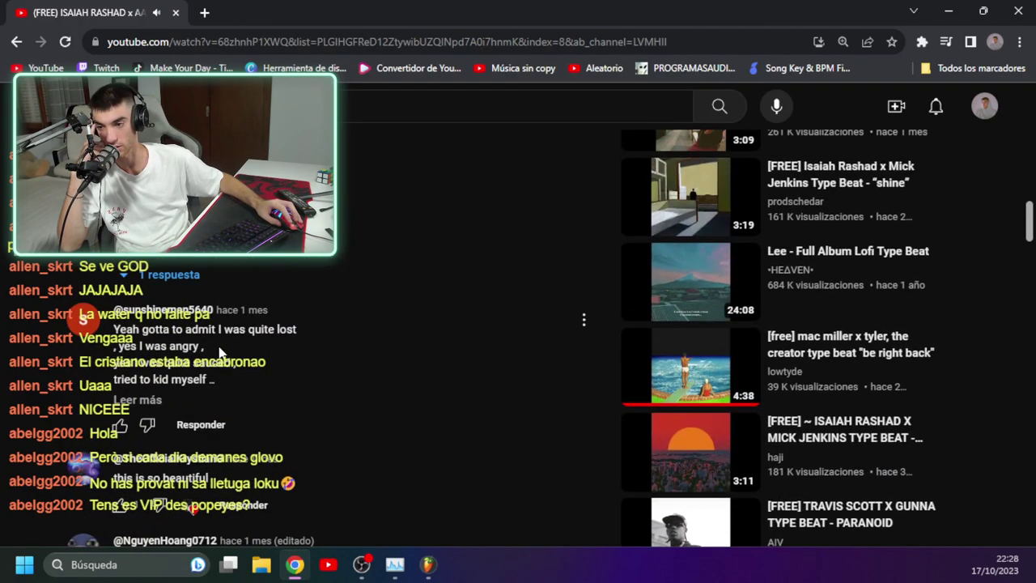
scroll(223, 356, up, 5)
scroll(229, 370, up, 5)
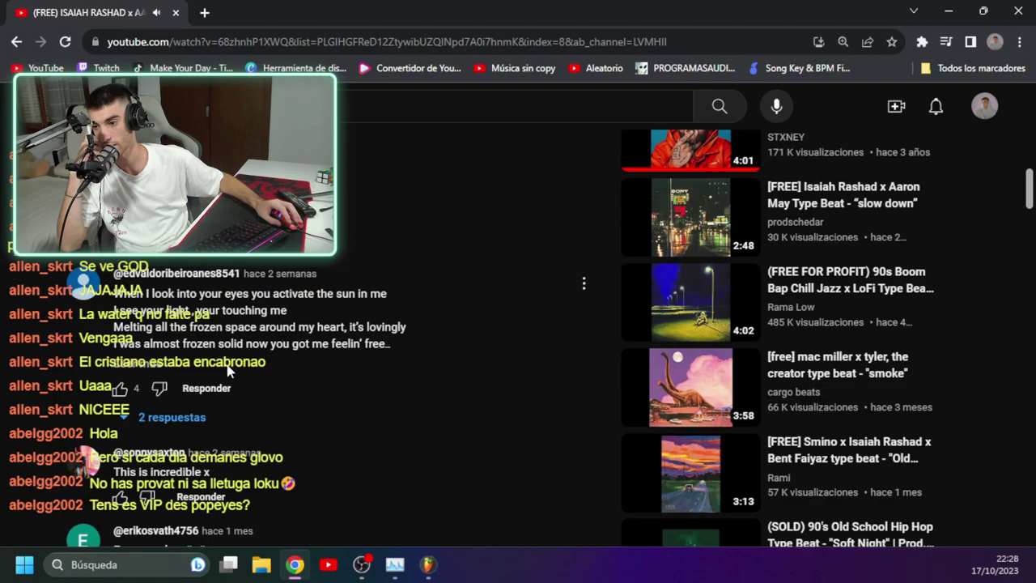
scroll(211, 283, up, 6)
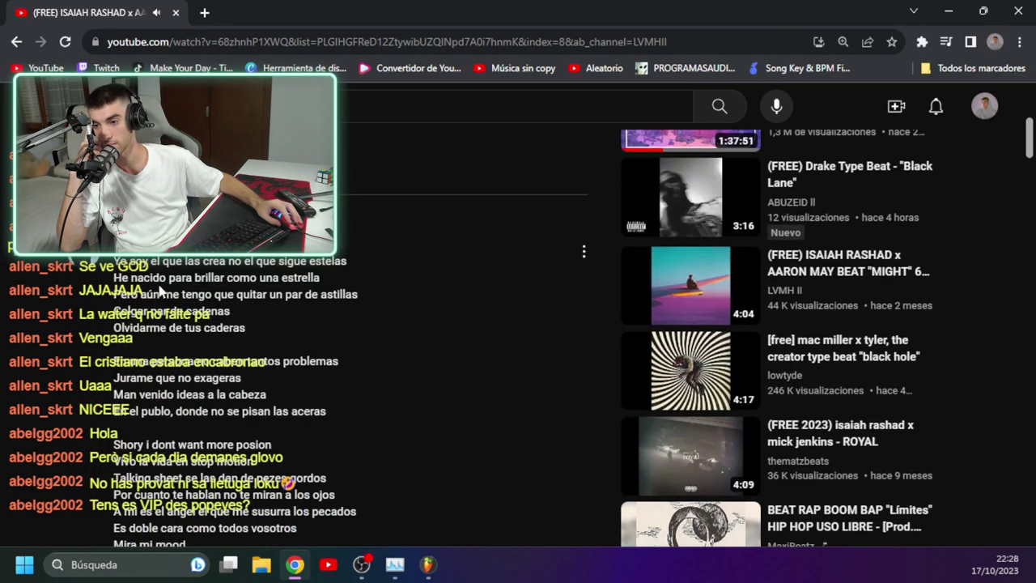
scroll(159, 285, down, 1)
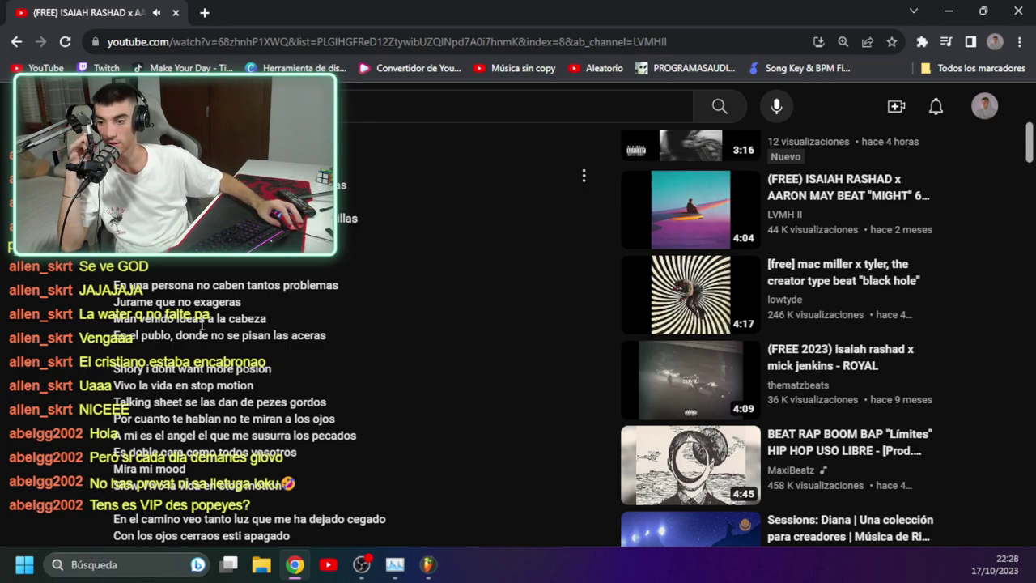
Play the "milky way" beat from the proyecto x v2 playlist and look through its comments for lyrics.
scroll(381, 348, down, 1)
scroll(364, 340, down, 1)
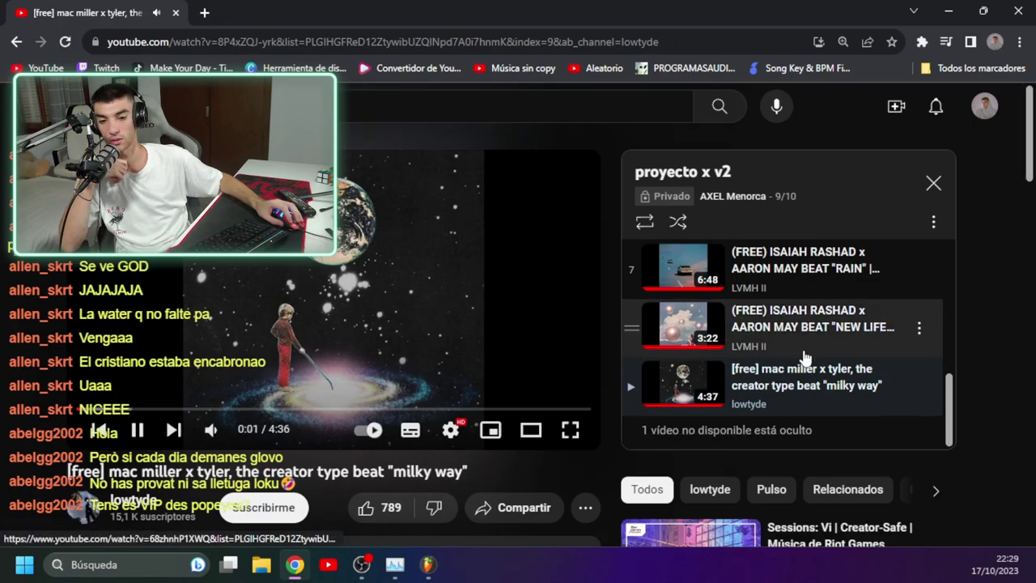
scroll(225, 403, down, 2)
scroll(224, 402, down, 8)
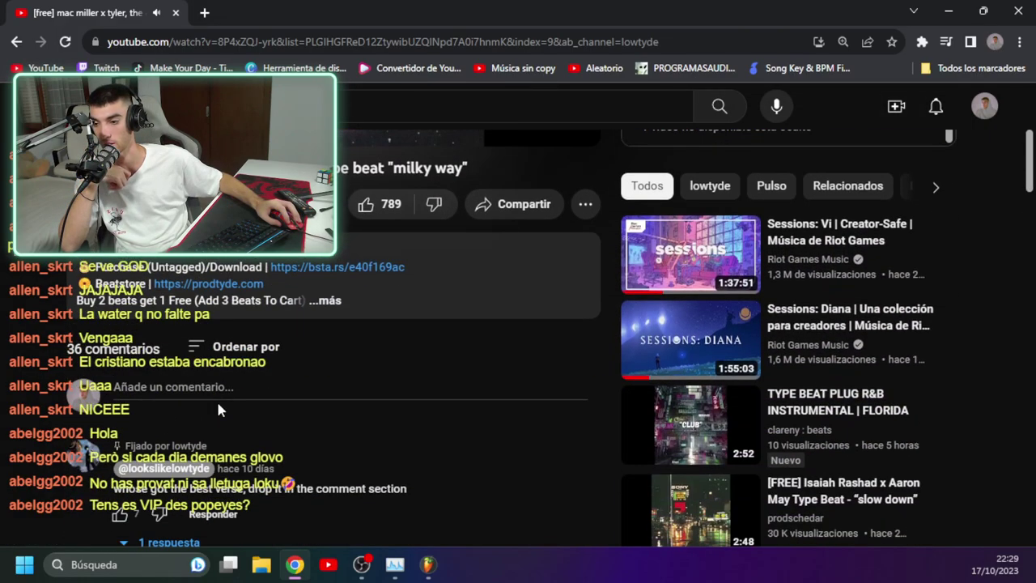
scroll(239, 389, down, 2)
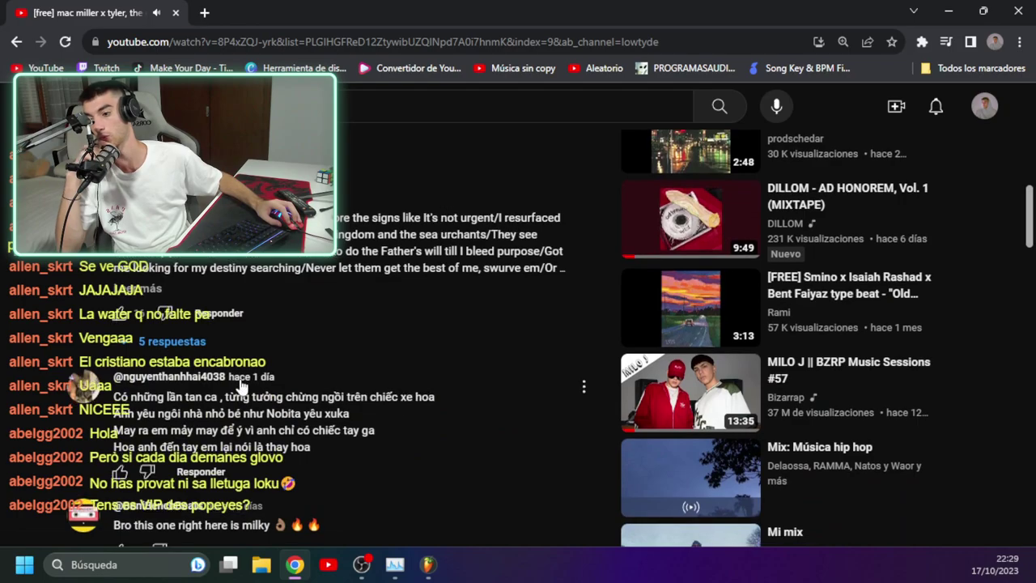
scroll(239, 389, down, 3)
scroll(243, 364, down, 4)
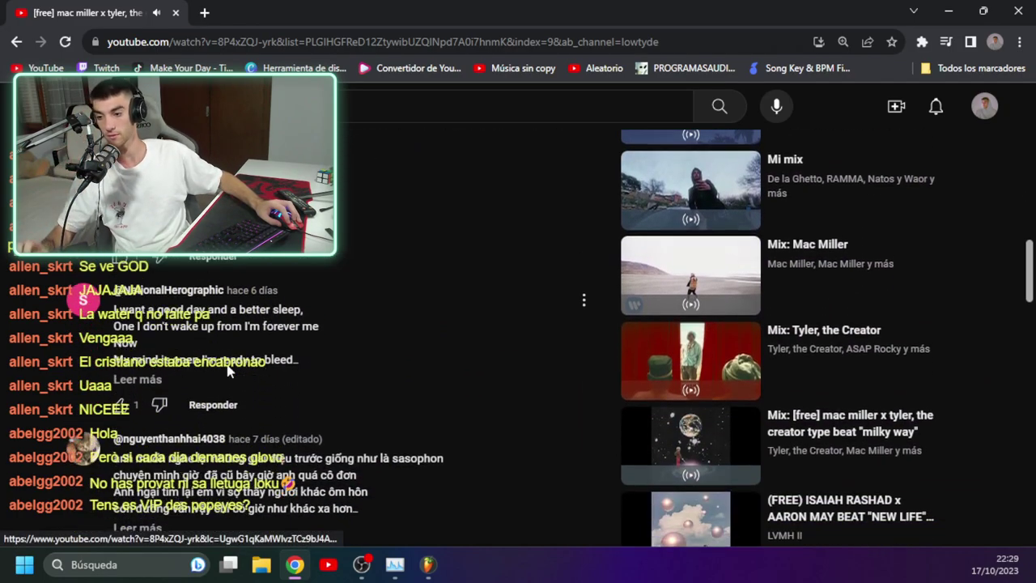
scroll(249, 320, down, 1)
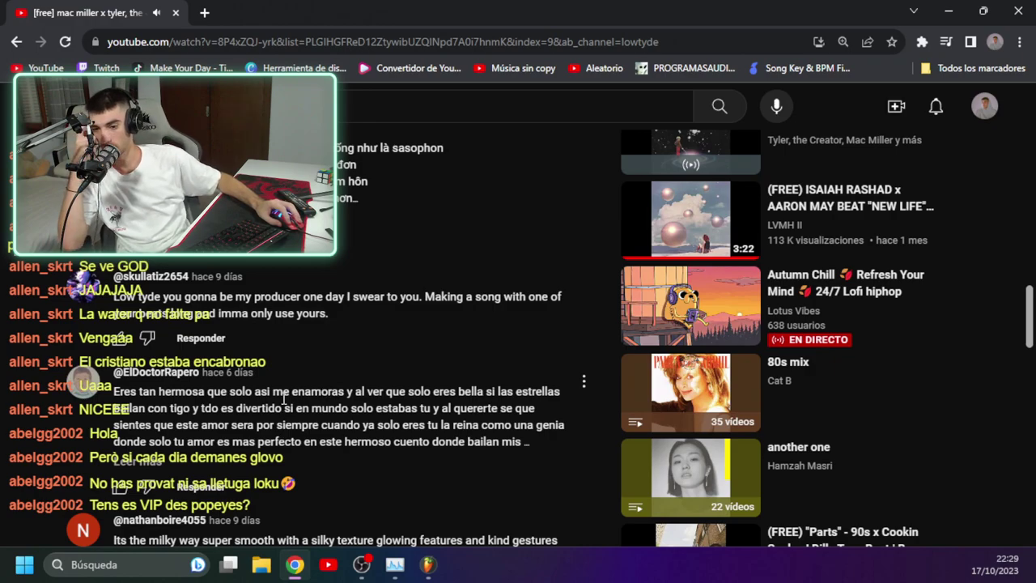
Expand and read the comment starting "Eres tan hermosa que solo asi me enamoras".
double_click(123, 392)
drag(143, 392, 126, 465)
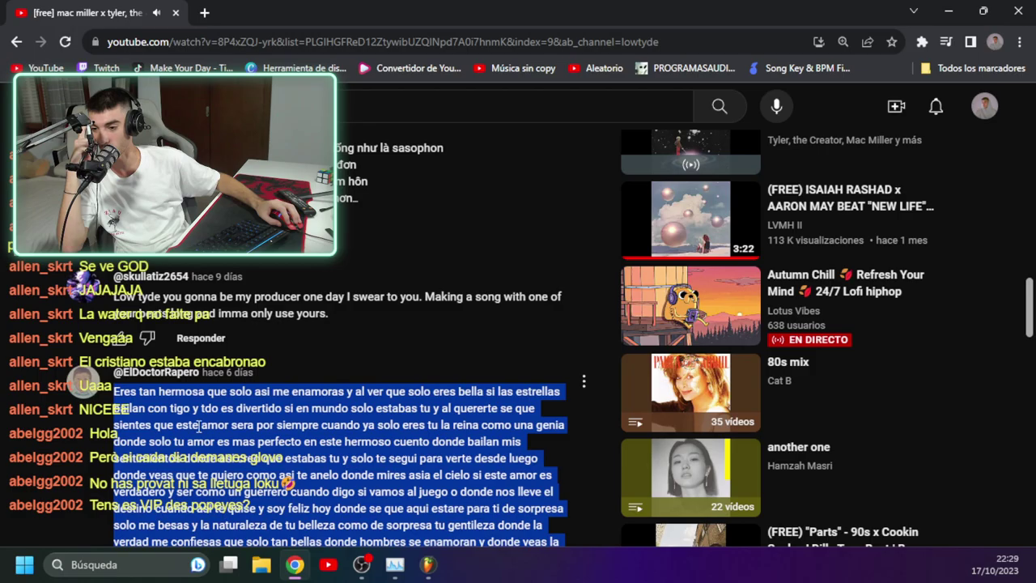
click(105, 433)
scroll(136, 439, down, 3)
scroll(191, 394, down, 4)
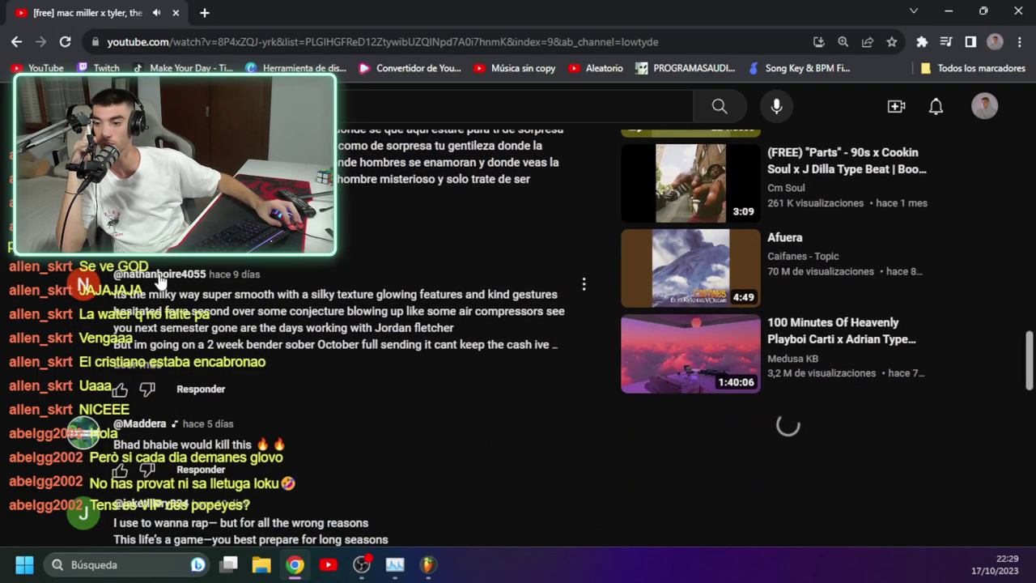
Look through the remaining comments under "milky way", and expand, read and collapse the one containing "I wake up Spinnin".
scroll(345, 408, down, 1)
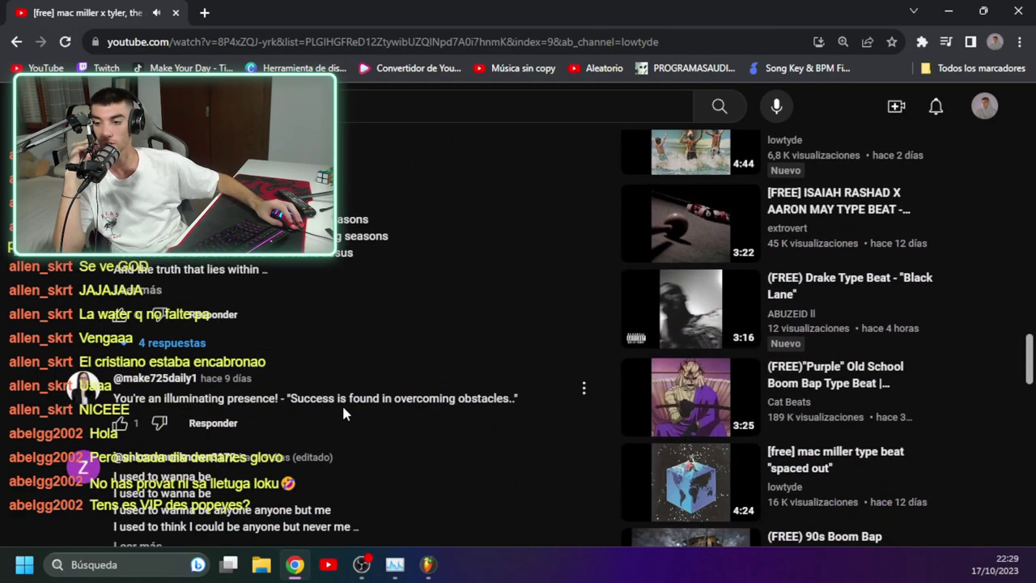
scroll(343, 405, down, 4)
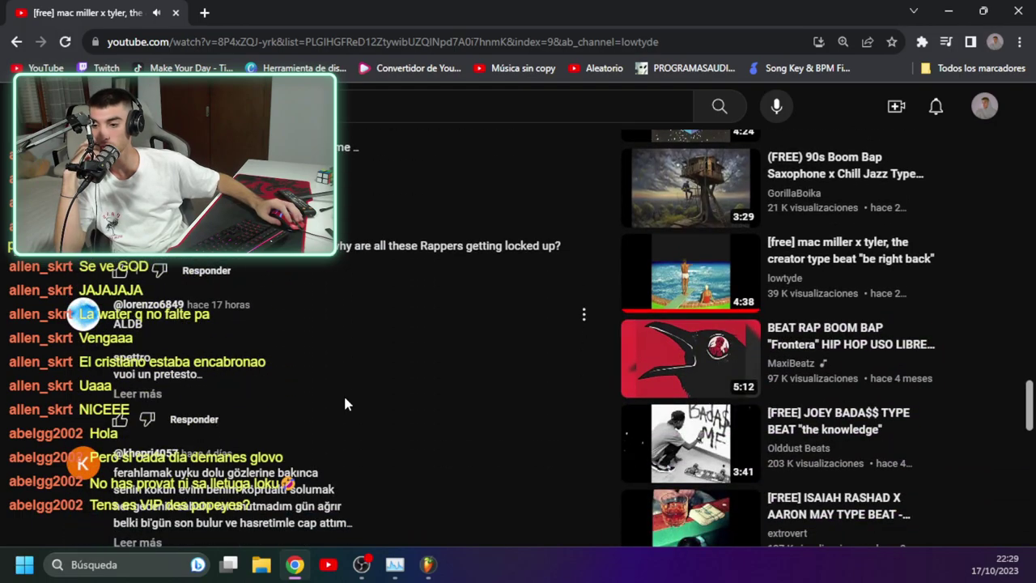
scroll(343, 403, down, 4)
scroll(343, 395, down, 3)
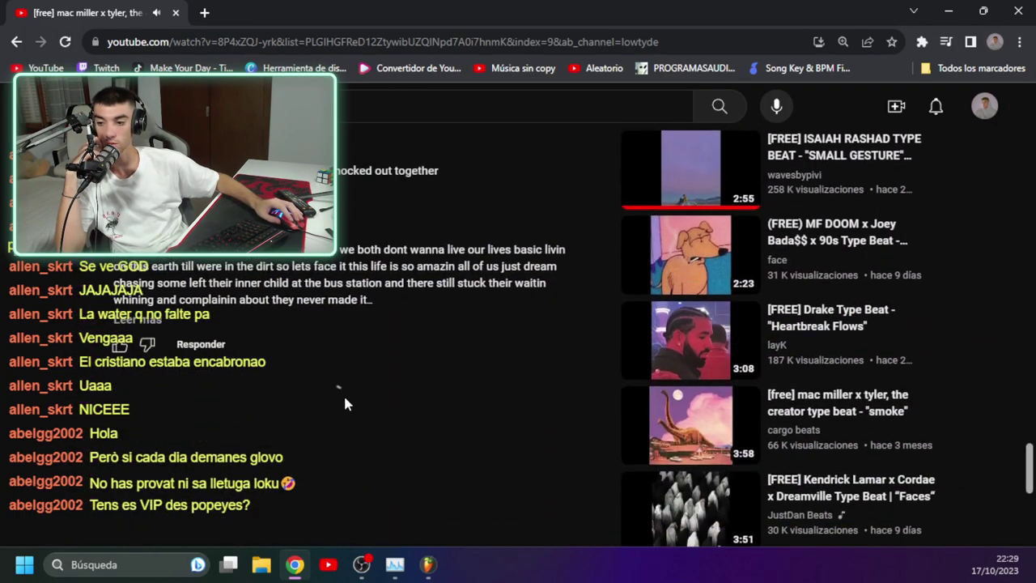
scroll(349, 397, down, 1)
scroll(350, 397, down, 3)
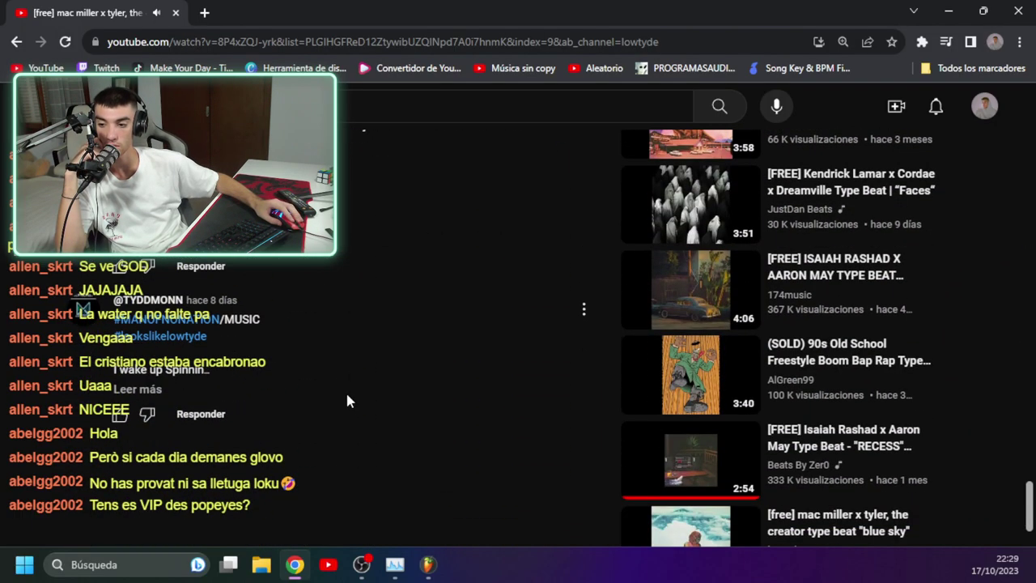
click(124, 394)
scroll(120, 398, down, 1)
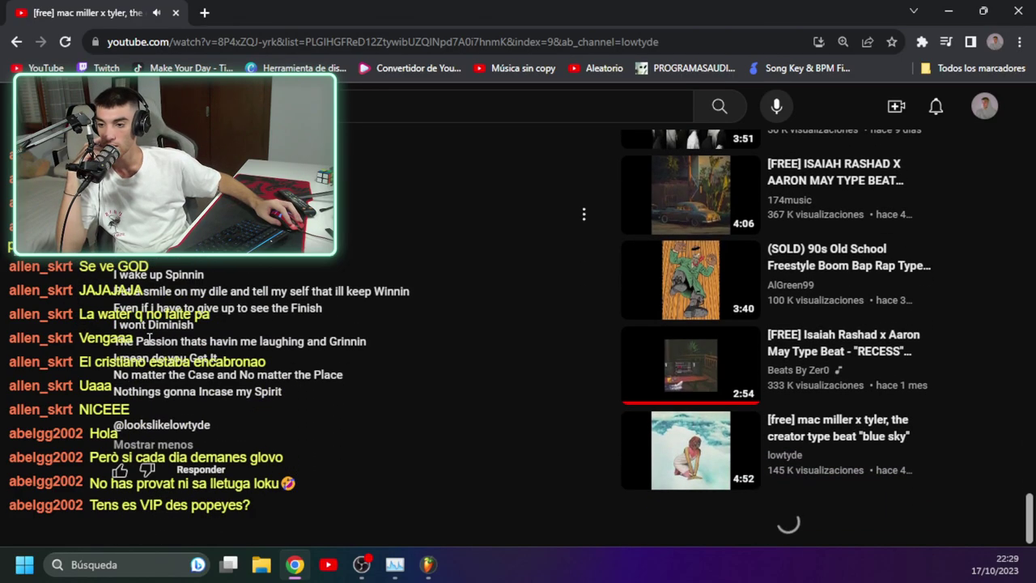
click(154, 446)
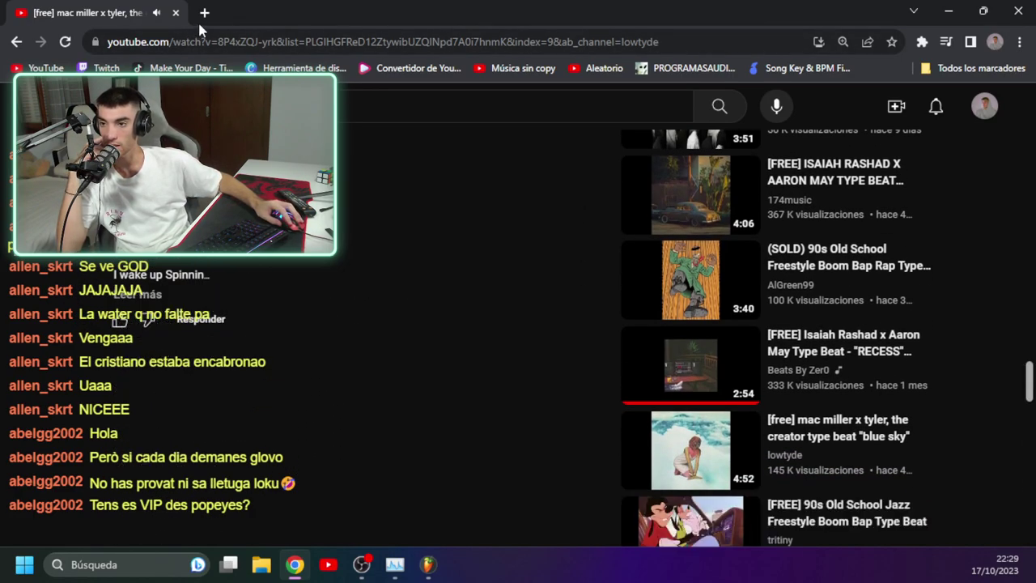
Return to the comment starting "I want a good day and a better sleep" and expand it to read its verses.
scroll(407, 296, up, 15)
scroll(169, 340, up, 8)
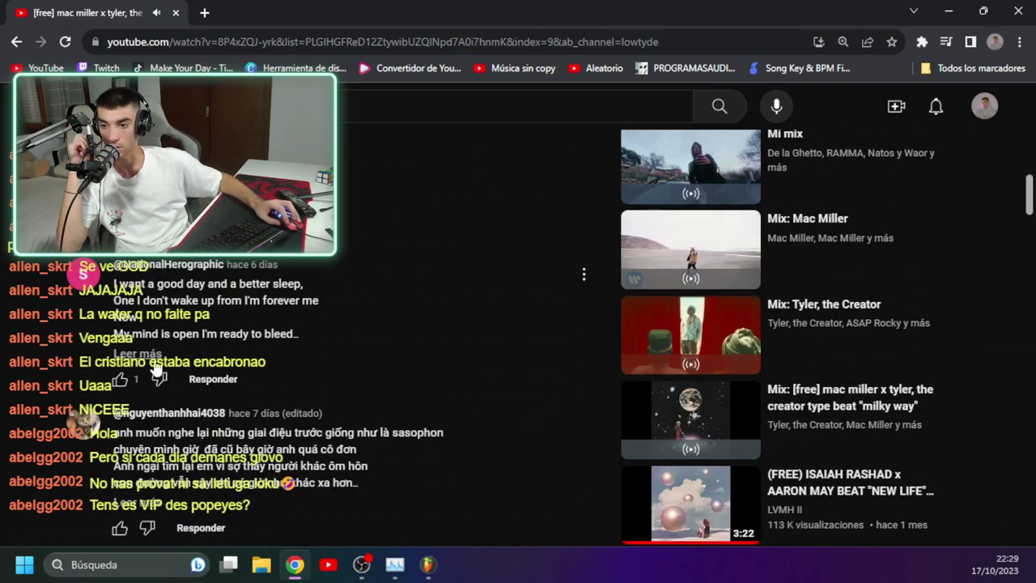
click(154, 359)
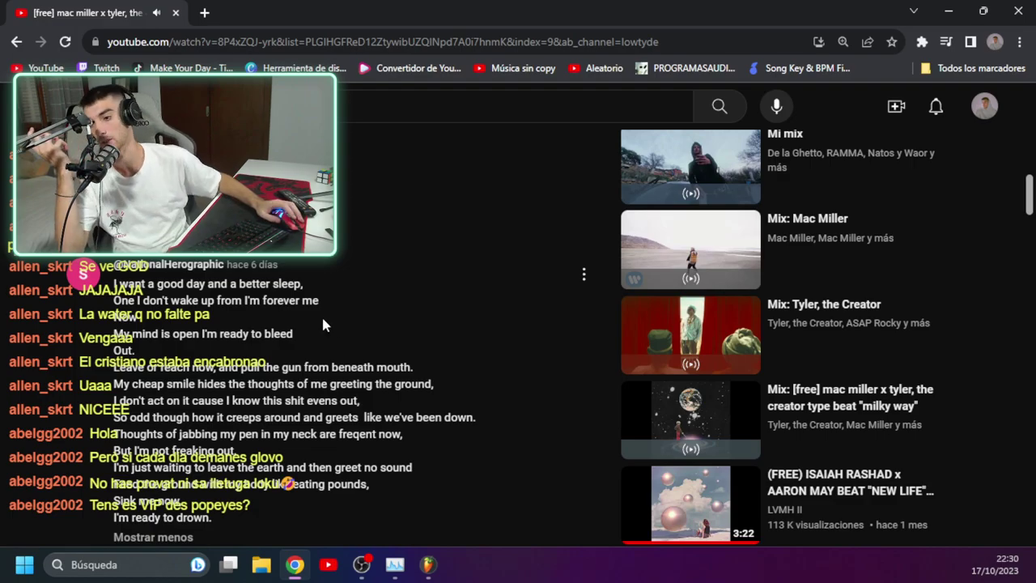
Check the first comments under the "milky way" beat again for usable lyrics.
scroll(336, 312, up, 5)
scroll(338, 315, up, 6)
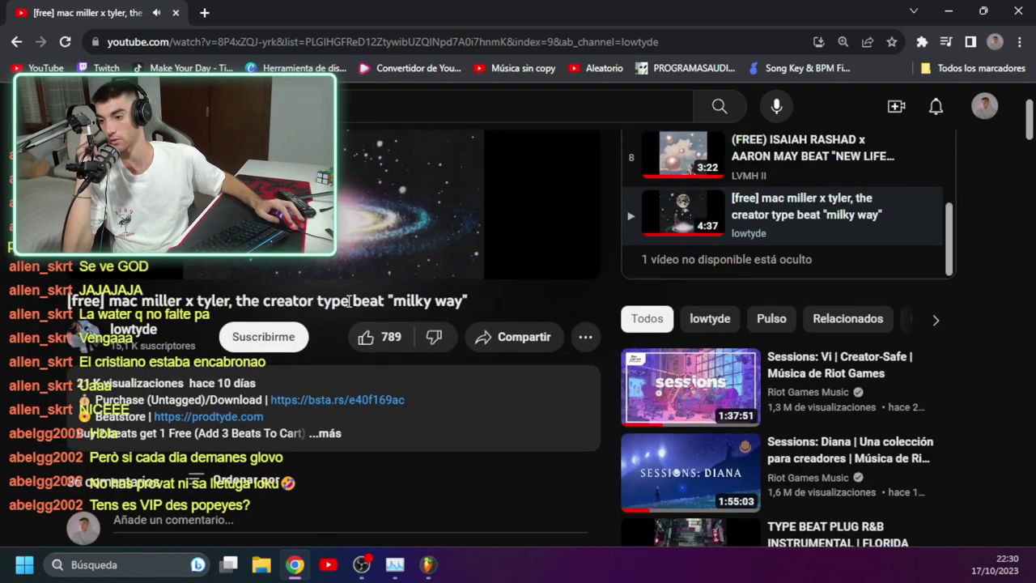
scroll(36, 304, down, 3)
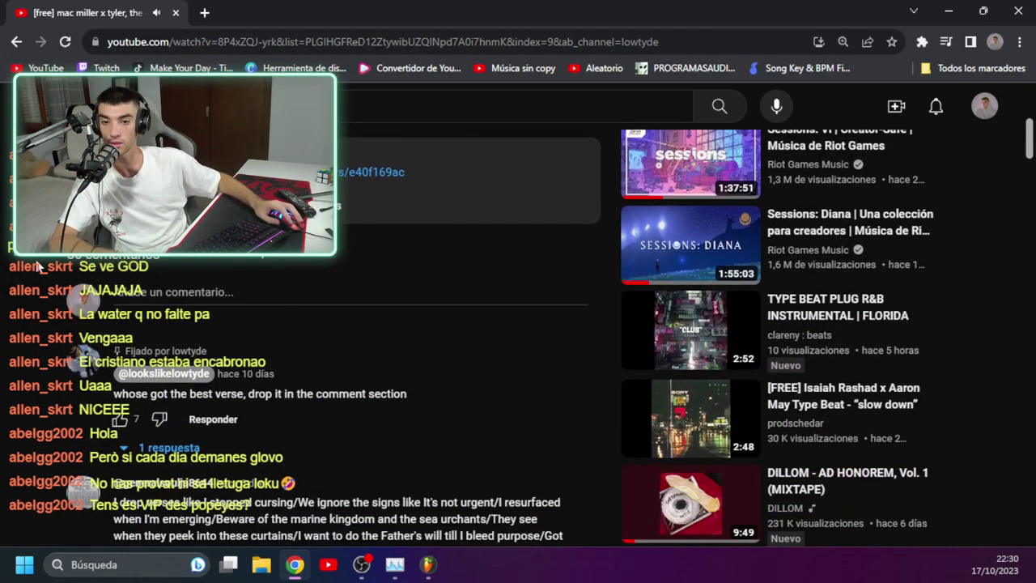
scroll(36, 266, down, 5)
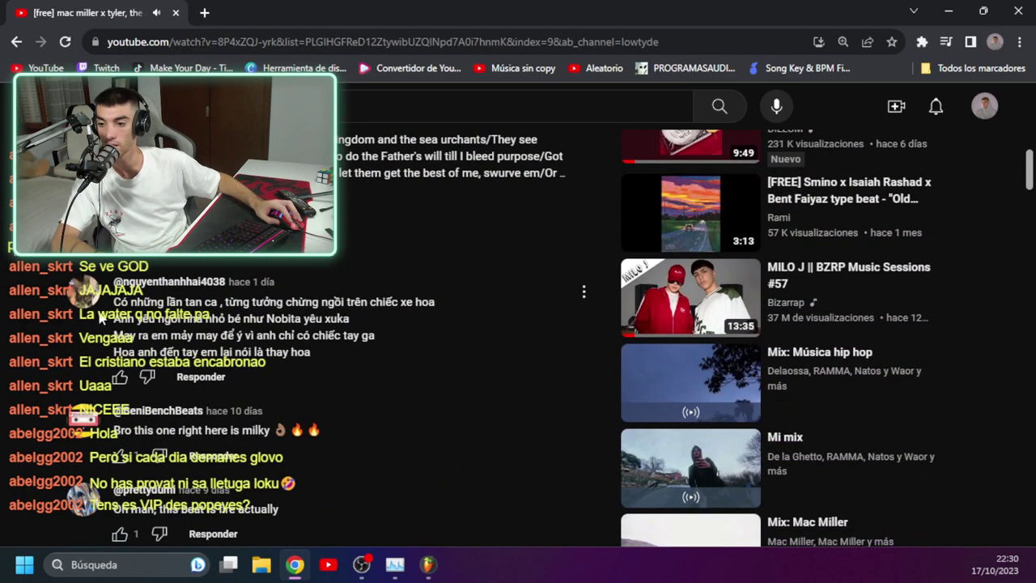
Browse the proyecto x v2 playlist, reopen the "NEW LIFE" beat and pause it near its beginning.
scroll(37, 266, up, 7)
scroll(267, 267, up, 3)
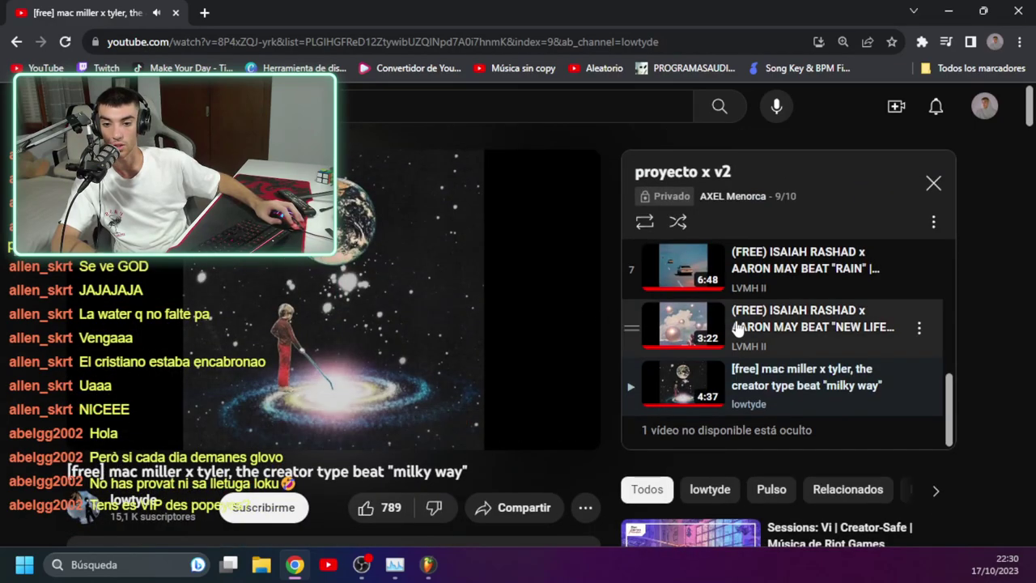
scroll(810, 357, up, 2)
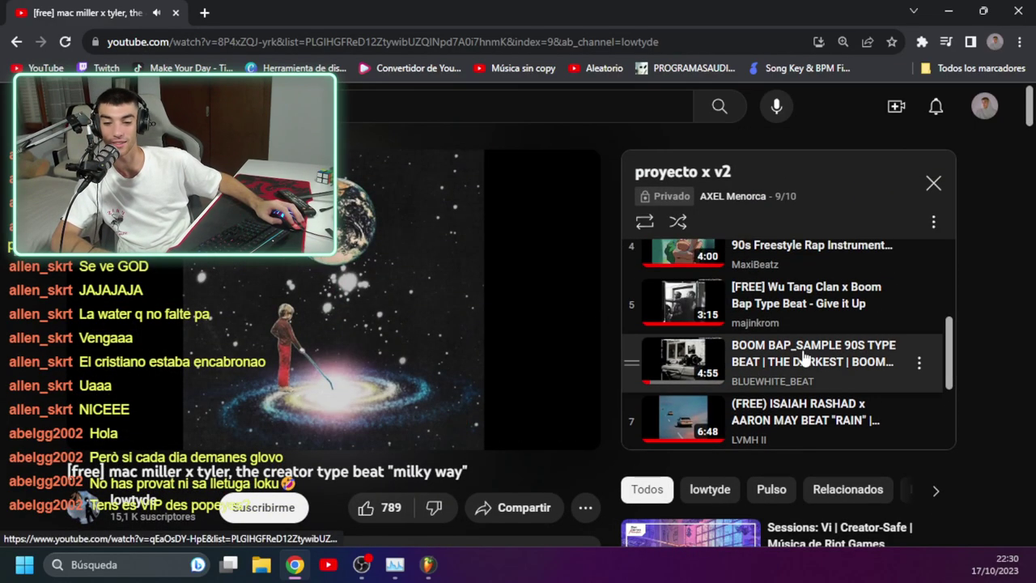
scroll(750, 332, up, 3)
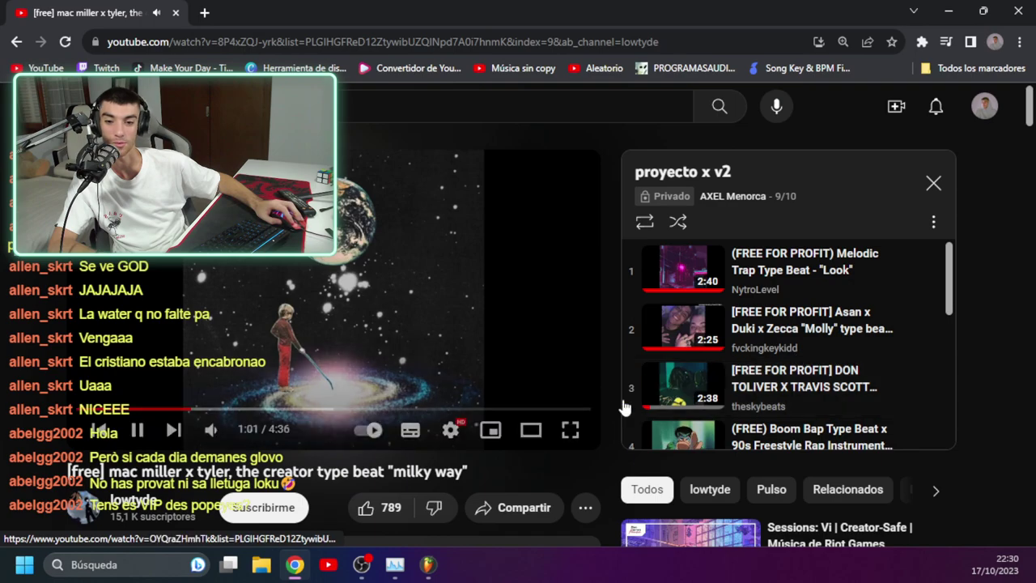
scroll(726, 395, down, 4)
scroll(727, 394, down, 2)
click(798, 324)
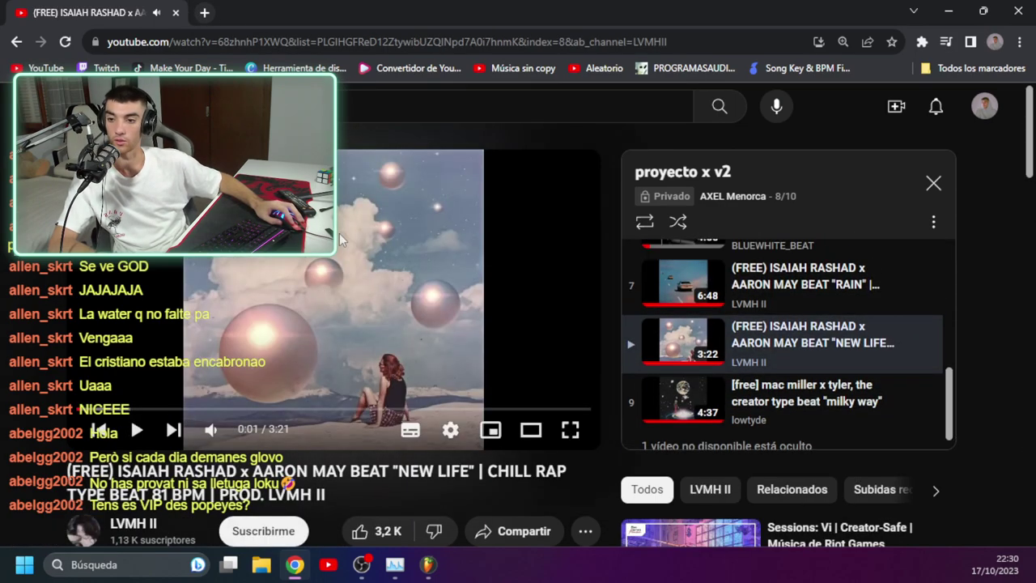
Search the web for "chAT GPT" in a new tab, open ChatGPT and dismiss its getting-started tips.
click(204, 12)
text(chT)
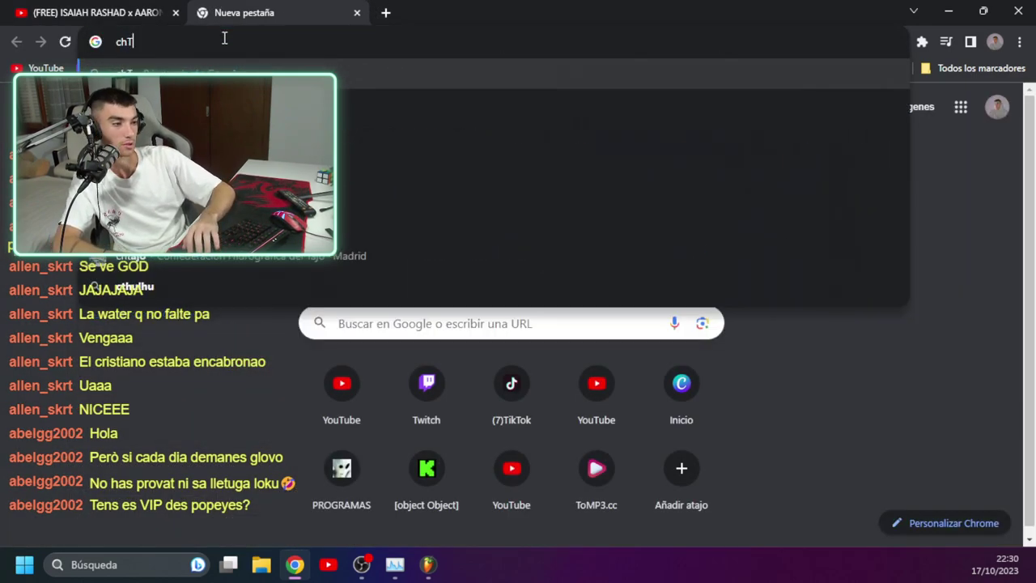
key(BackSpace)
text(AT A)
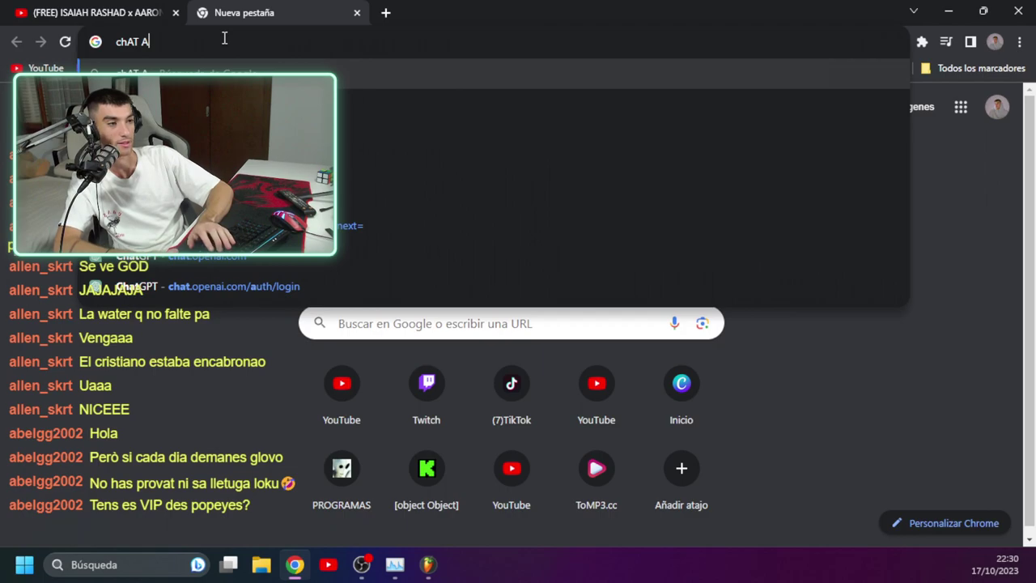
key(BackSpace)
text(GPT)
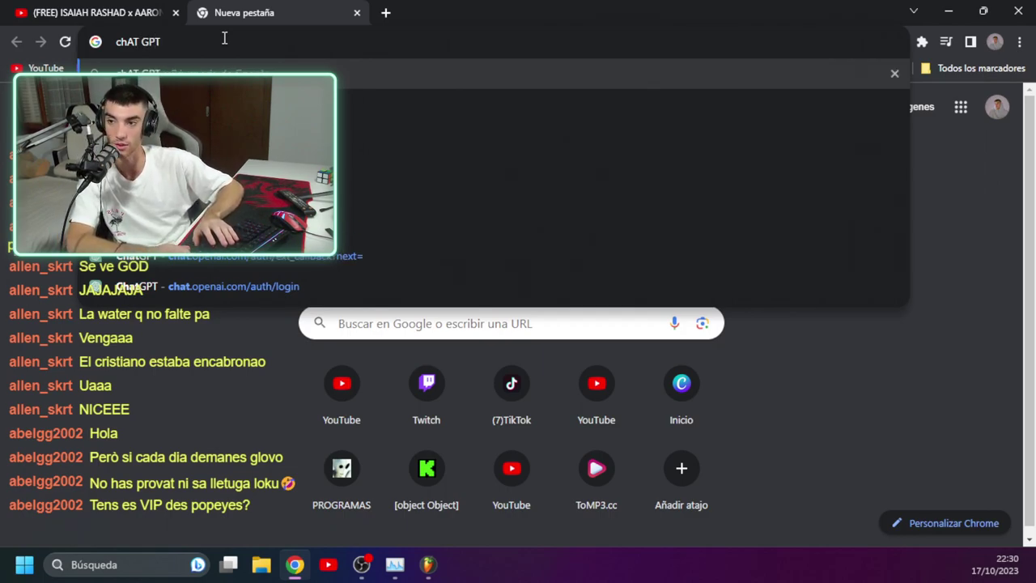
key(Return)
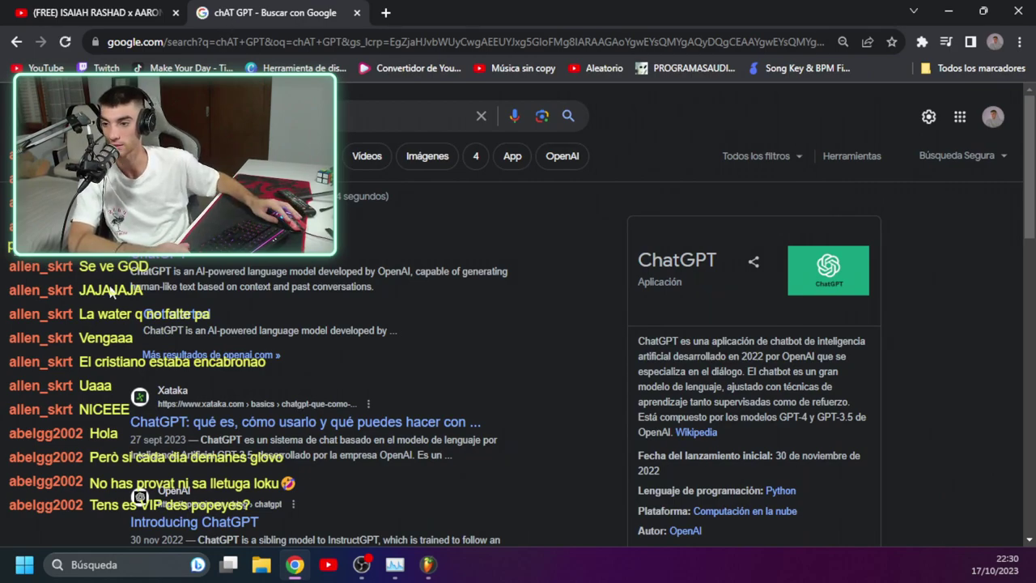
click(136, 263)
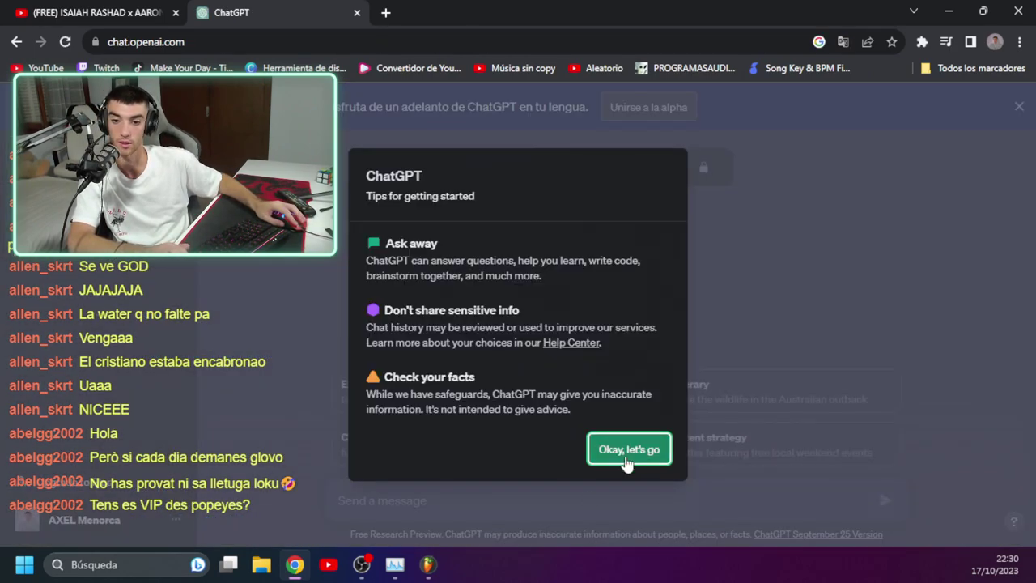
click(624, 455)
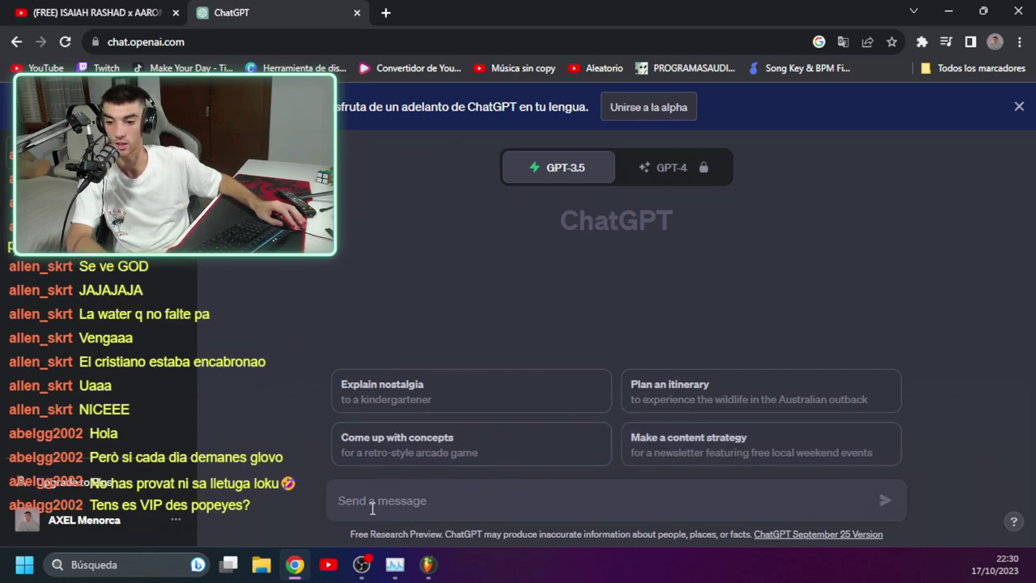
Ask ChatGPT for "RAP CON MUCHAS PARADAS DE FLOW Y CON MUCHAS MÉTRICAS".
text(RAP)
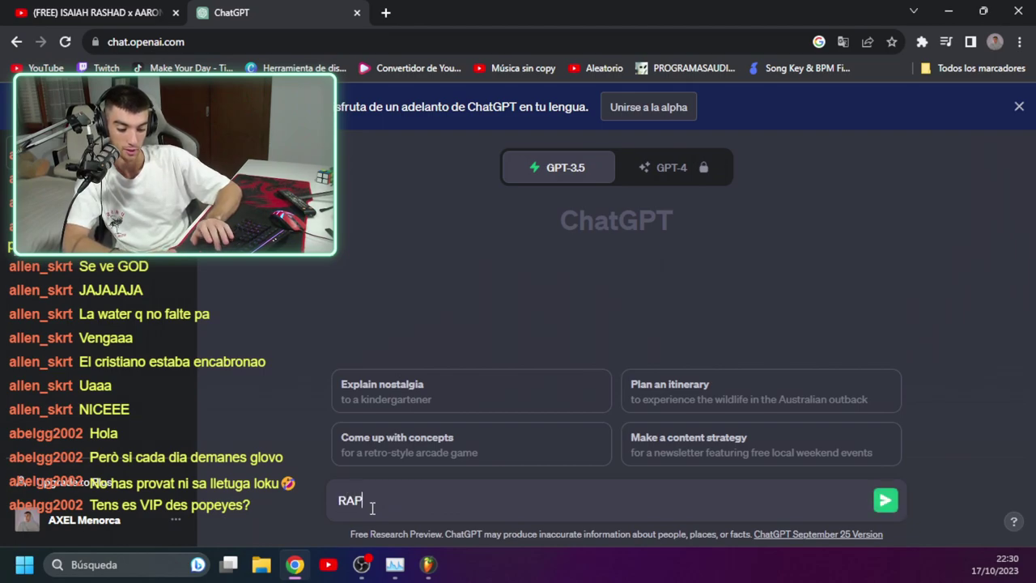
text( DE)
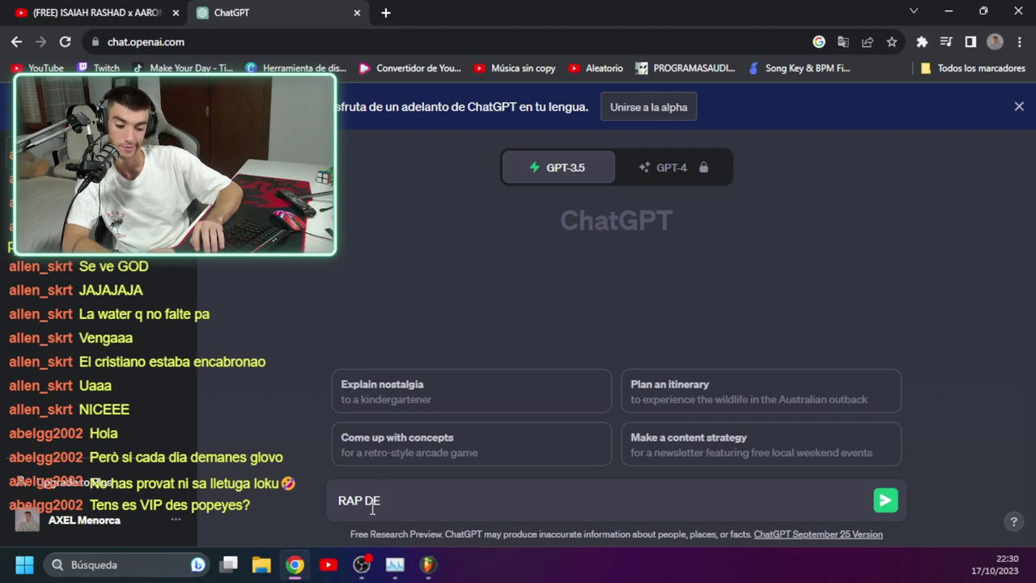
text(C)
key(BackSpace)
key(BackSpace)
key(BackSpace)
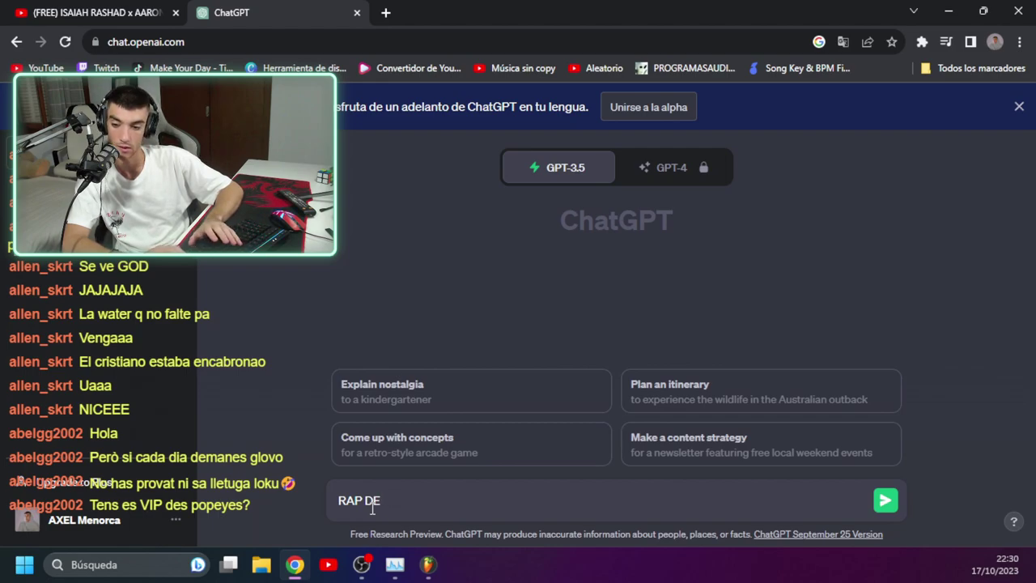
text(C)
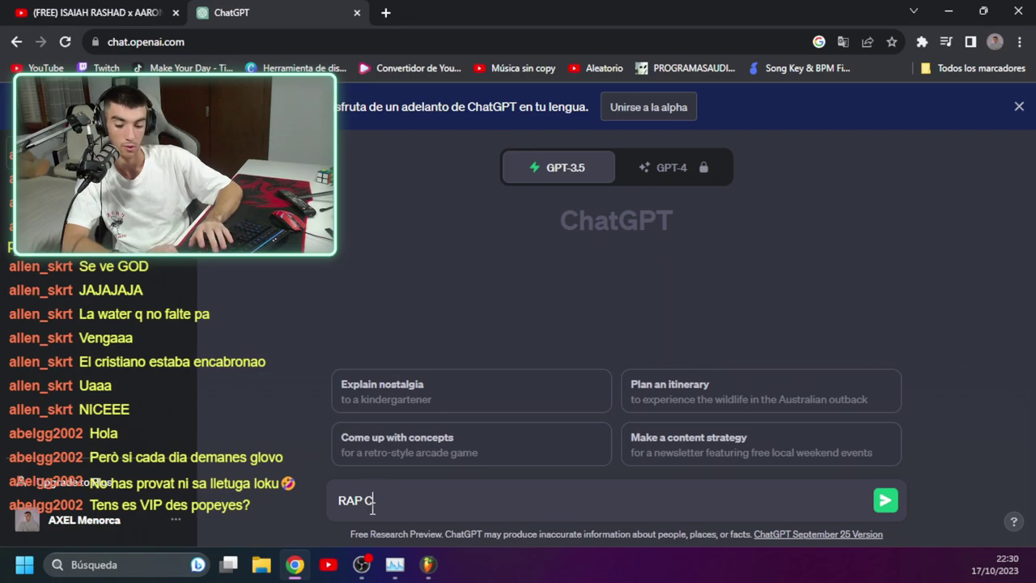
text(ON MUCHAS )
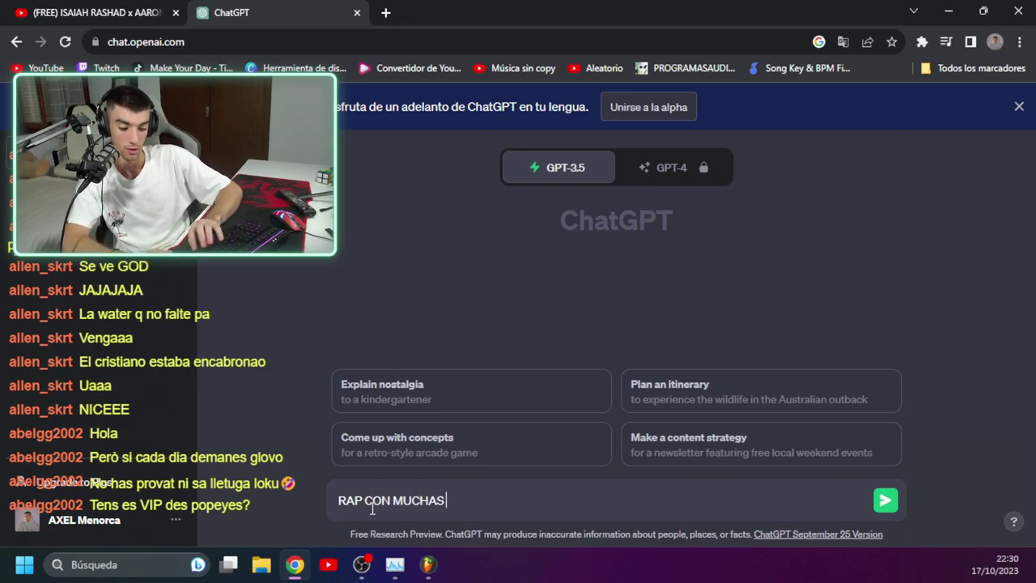
text(PARADAS DE )
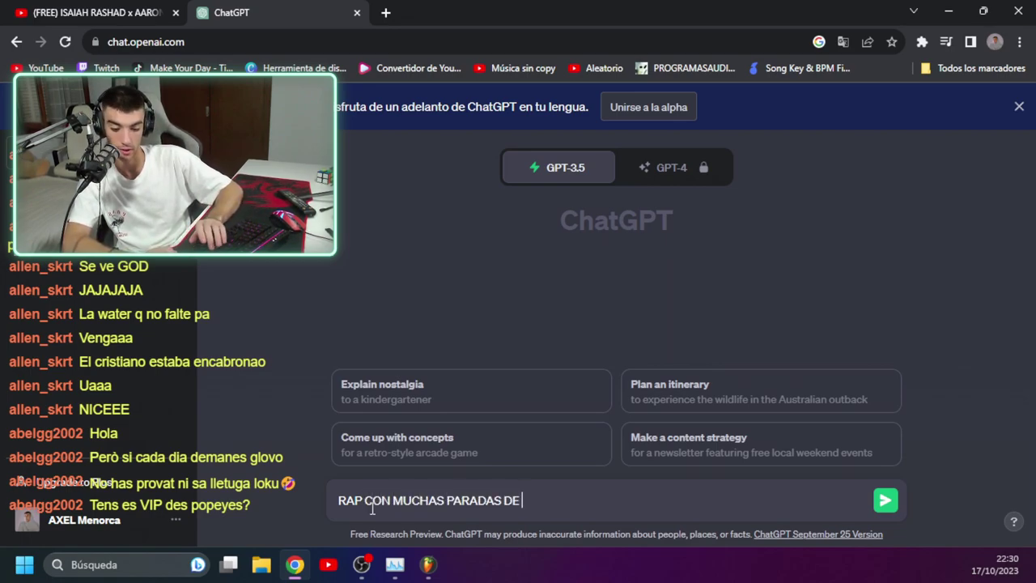
text(FLOW Y DE M)
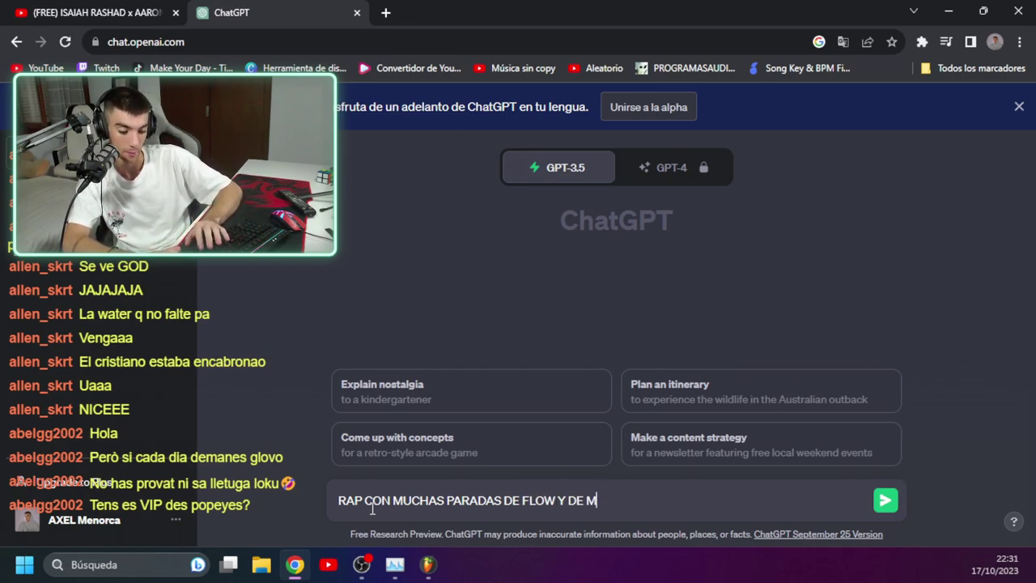
text(CON MUCHAS )
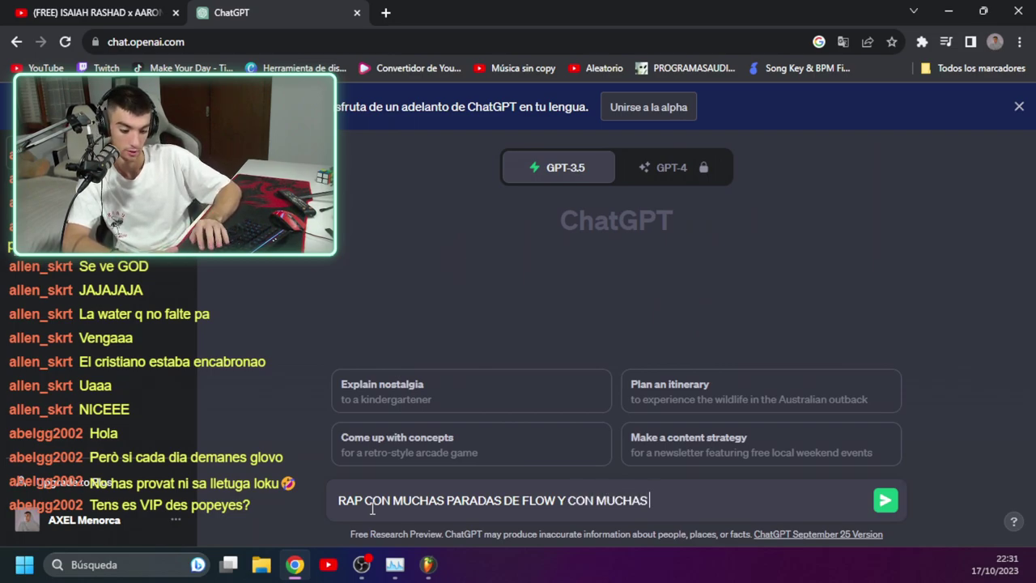
text(MÉTRICAS)
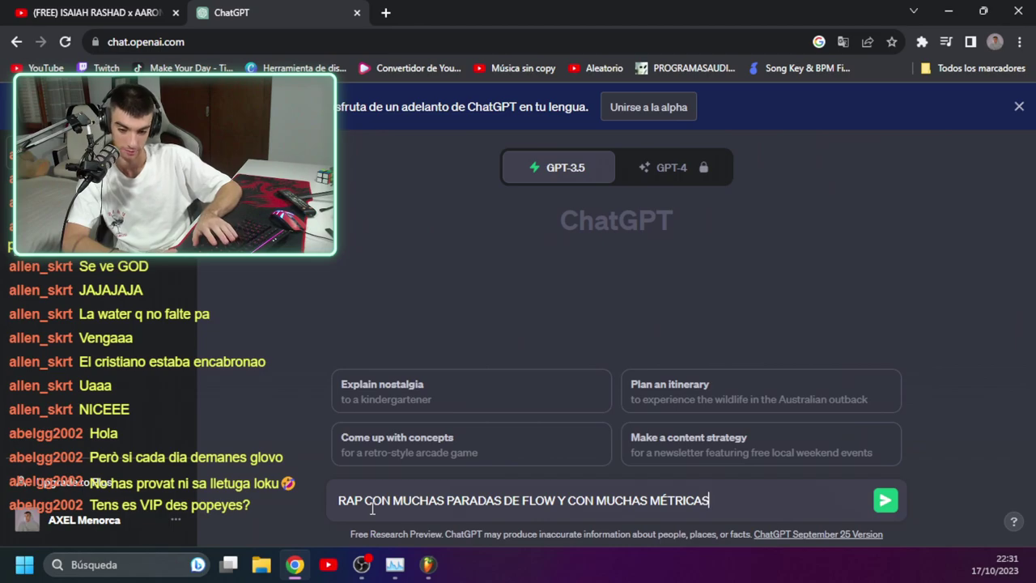
key(Return)
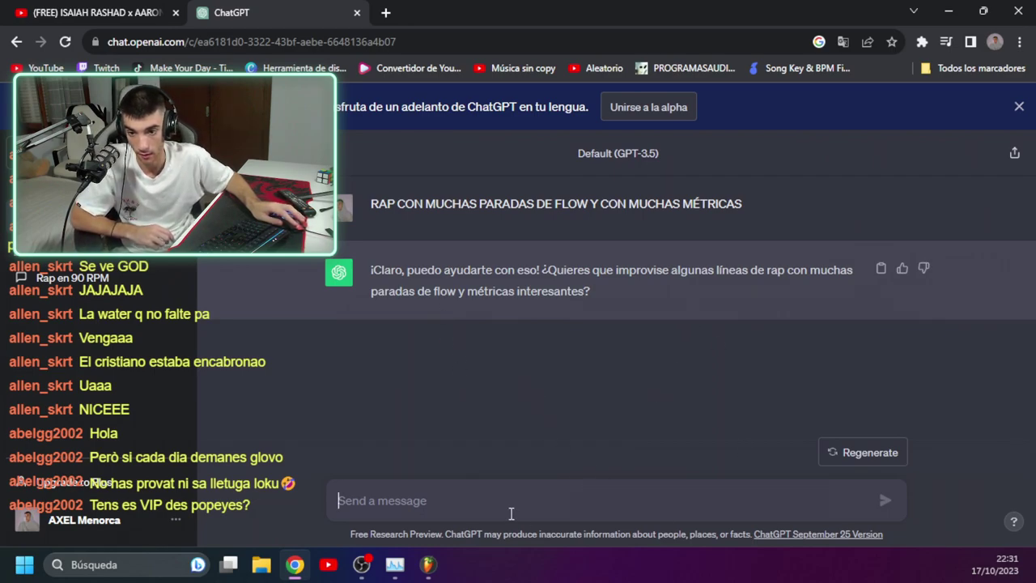
Accept the improvisation offer by answering "SI" and return to the start of the generated verses.
text(SI)
key(Return)
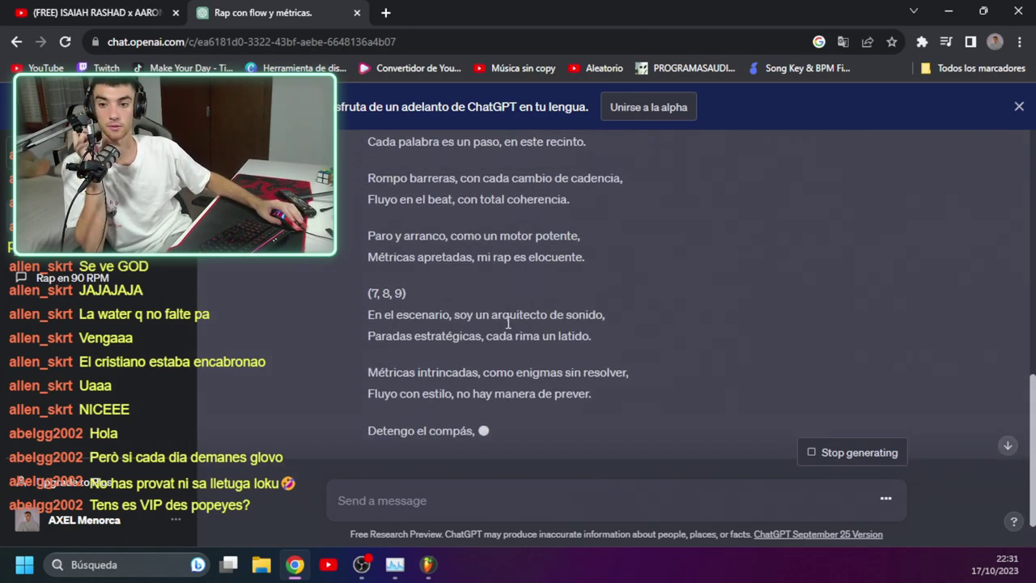
scroll(459, 298, up, 4)
scroll(459, 298, up, 2)
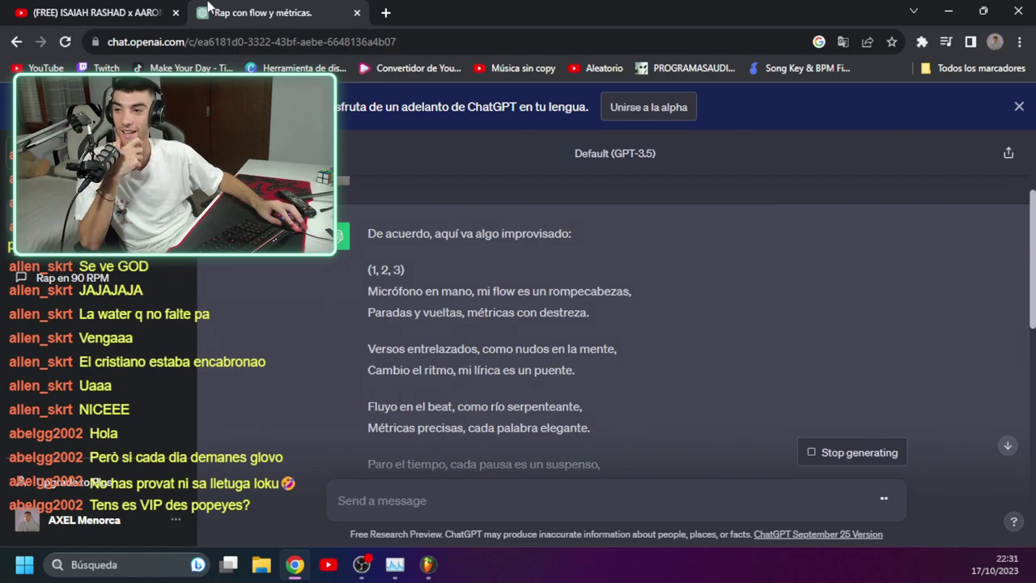
Start playing the "NEW LIFE" beat, switch to FL Studio and bring up the mixer.
click(138, 11)
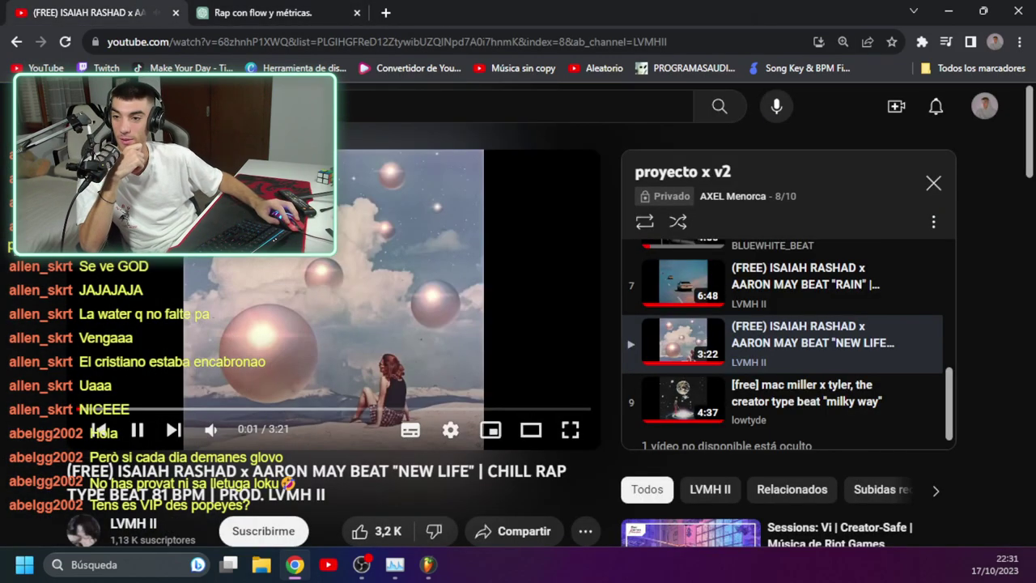
click(202, 8)
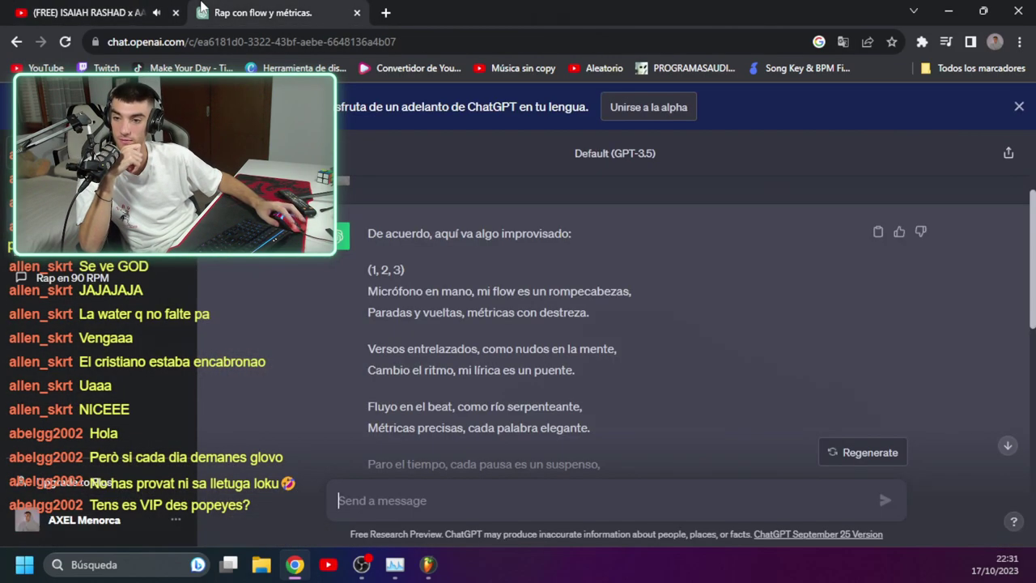
click(428, 564)
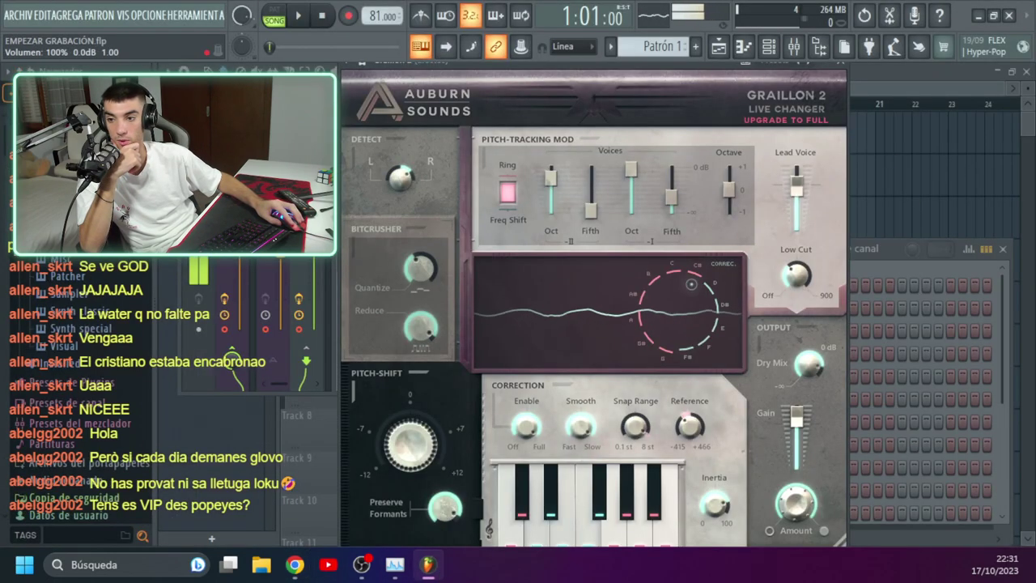
key(F9)
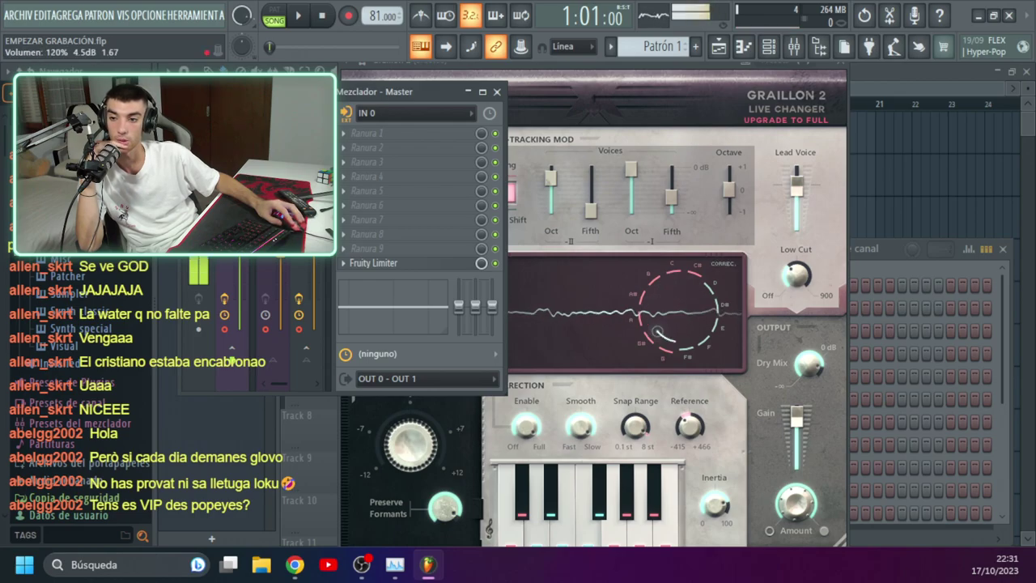
Return to the "NEW LIFE" beat in the browser, rewind it and go back to the ChatGPT verses.
click(295, 564)
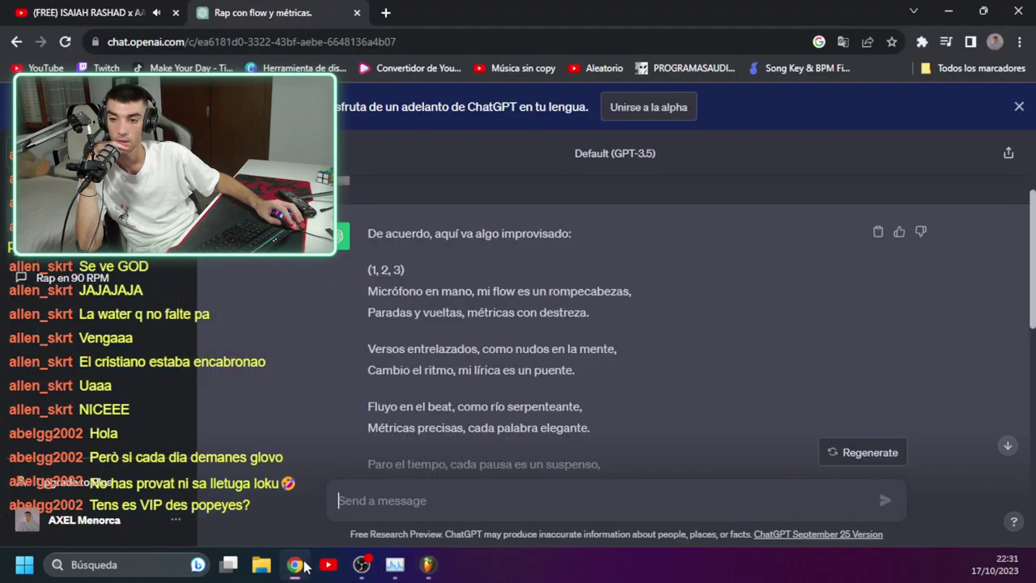
click(97, 12)
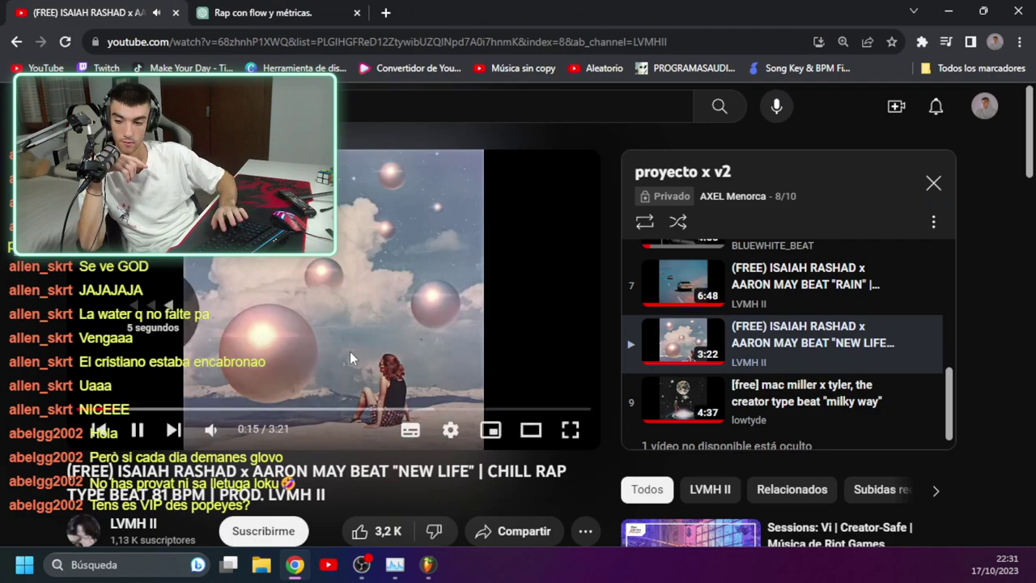
key(ctrl+Tab)
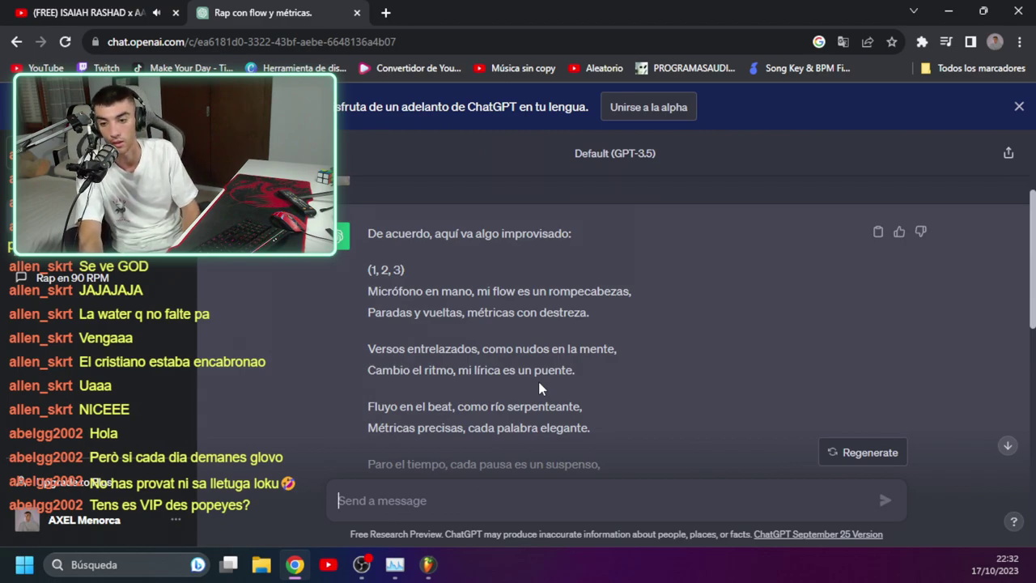
Read the generated rap verses from section (1, 2, 3) through the closing question while the beat plays.
scroll(539, 382, down, 1)
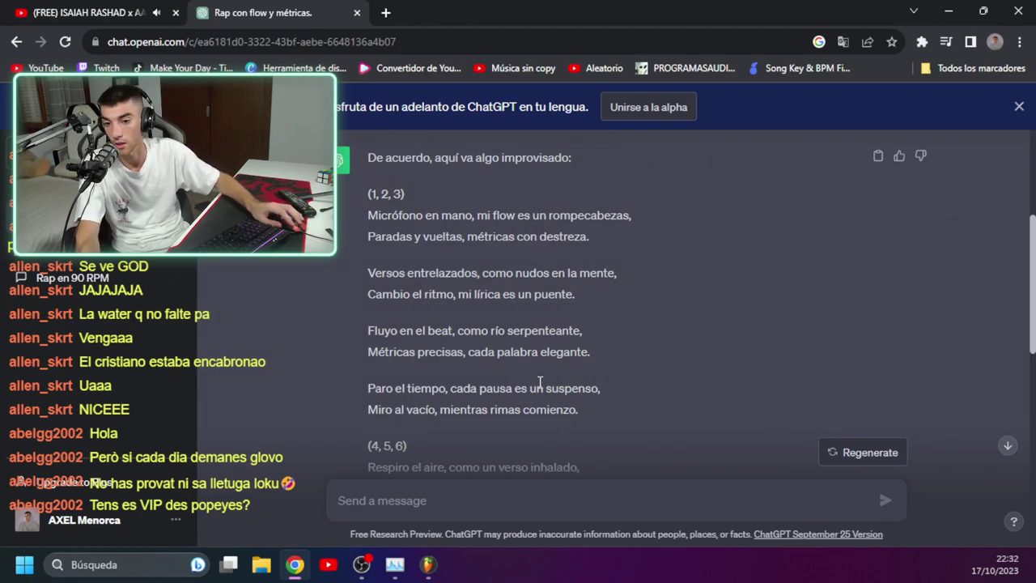
scroll(540, 381, down, 1)
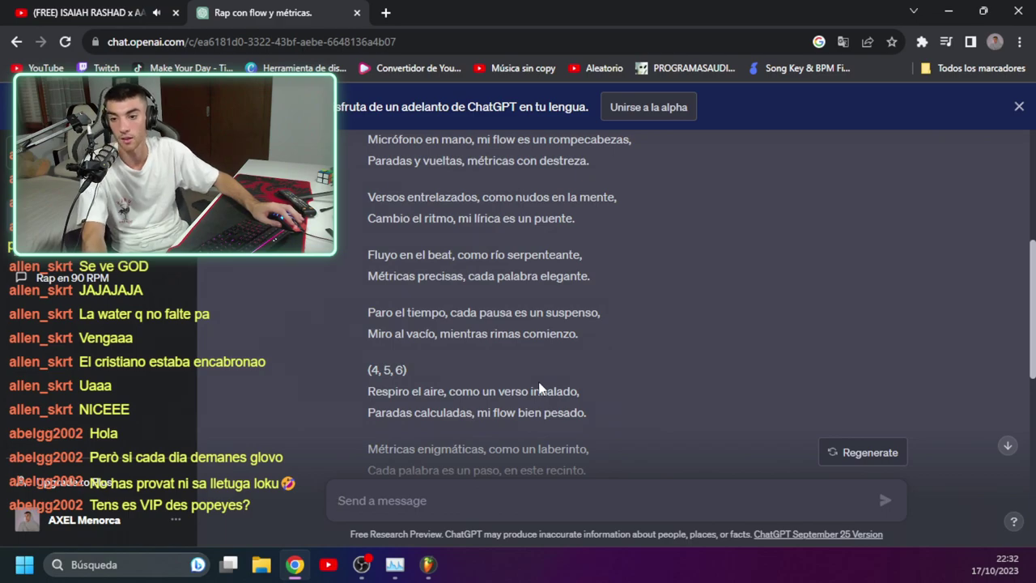
scroll(580, 294, down, 1)
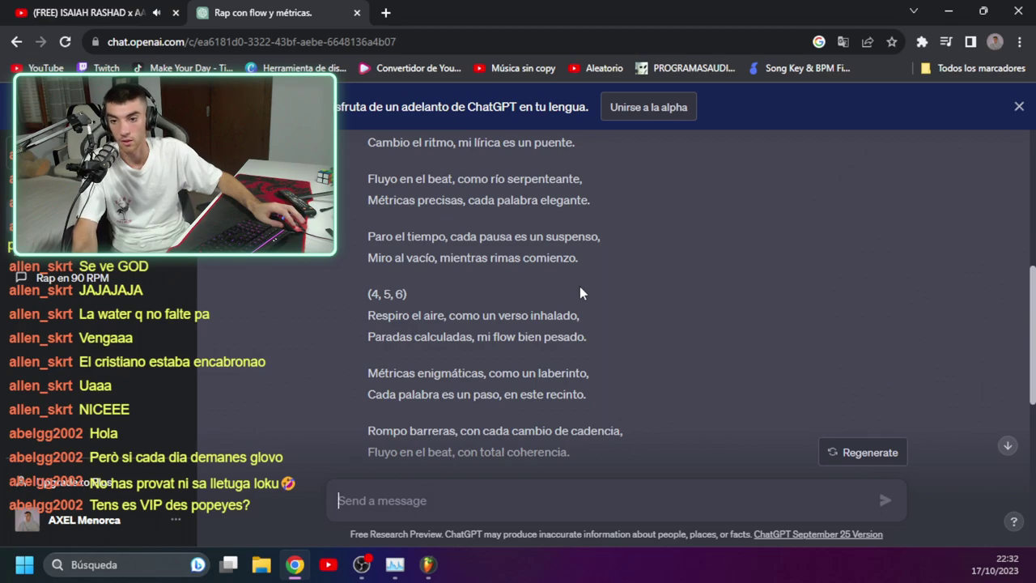
scroll(579, 286, down, 1)
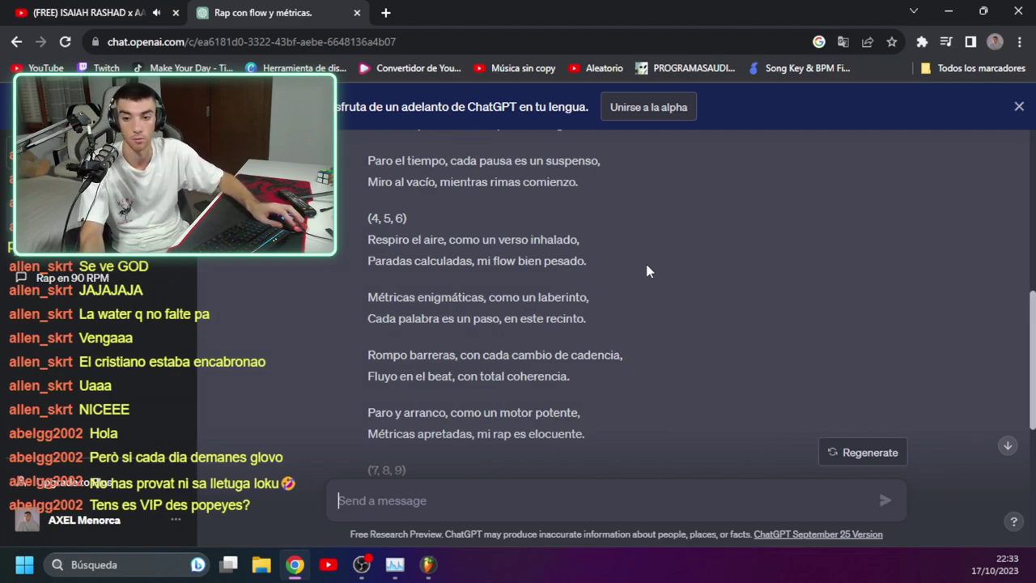
scroll(629, 275, down, 2)
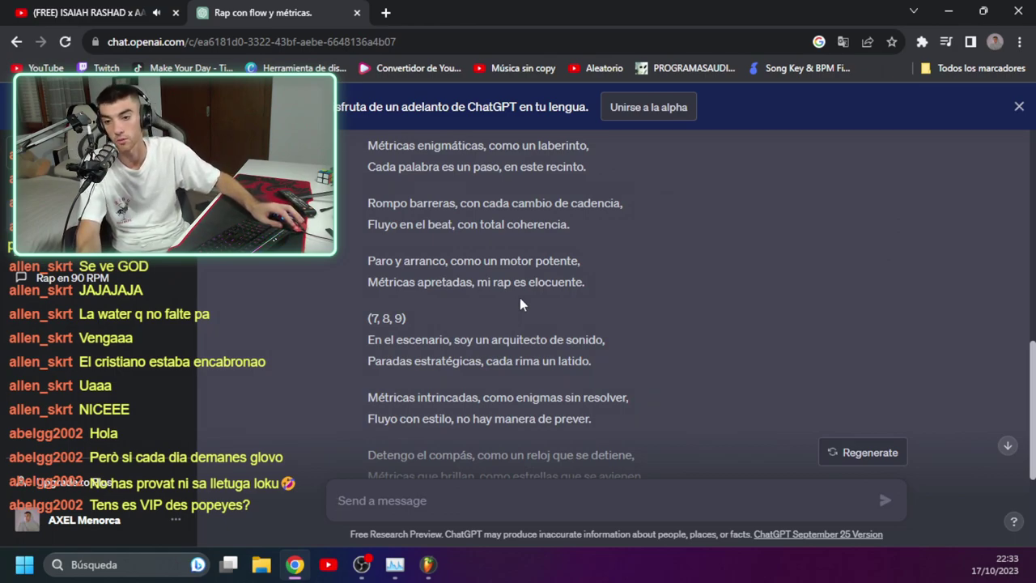
scroll(520, 304, down, 1)
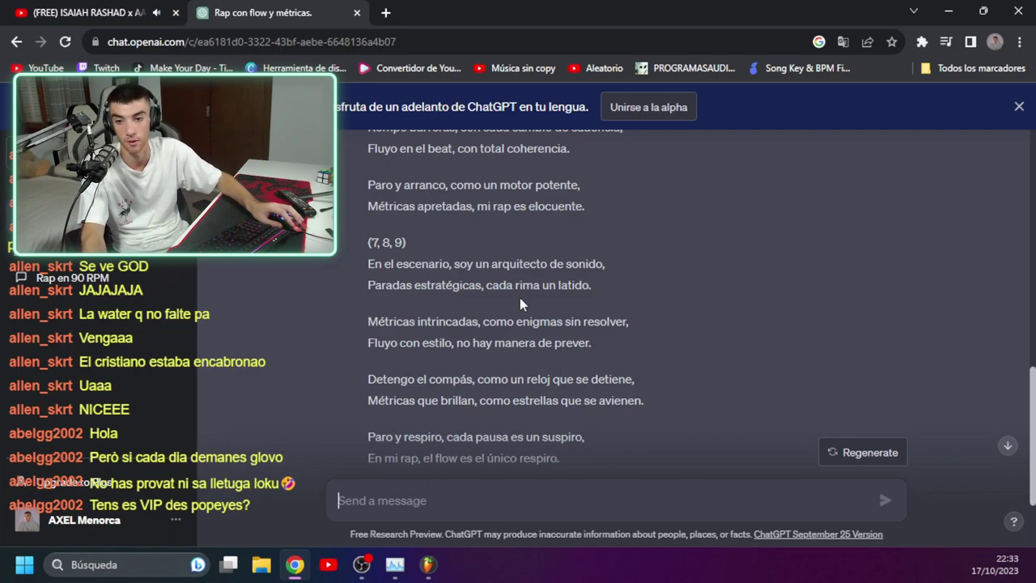
scroll(520, 298, down, 1)
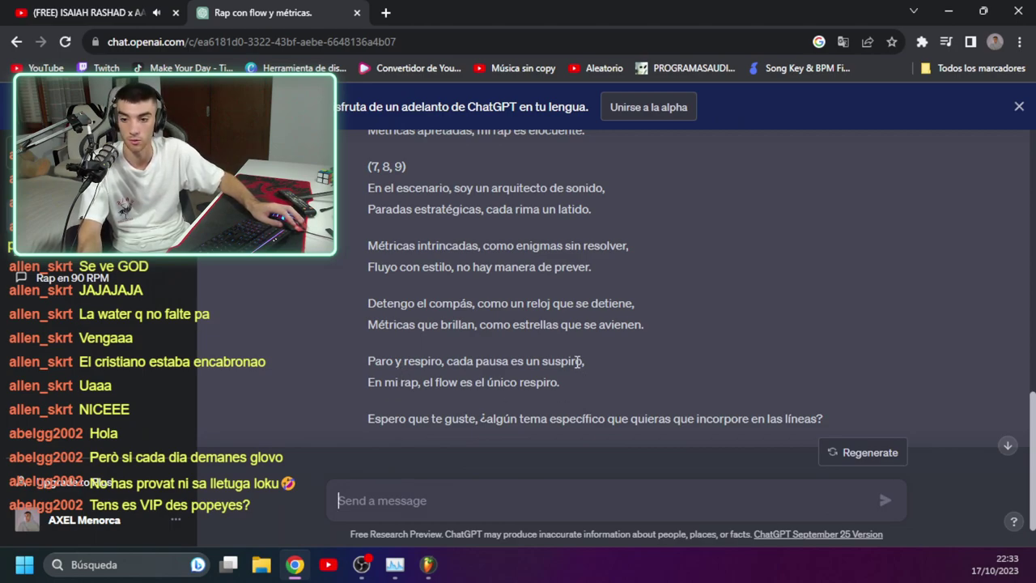
scroll(577, 362, down, 1)
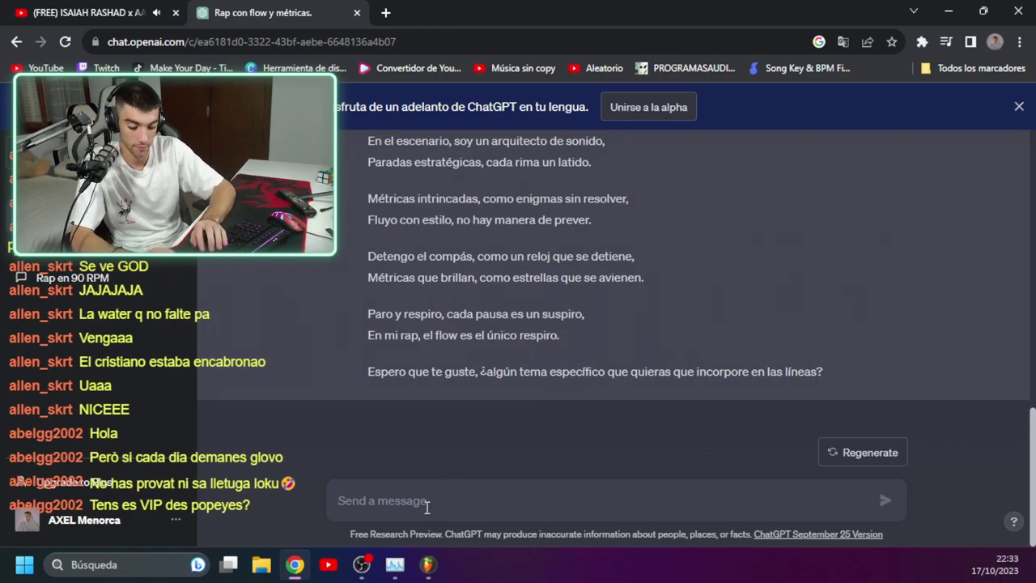
Ask ChatGPT "PON PALABRAS QUE RIMEN ENTRE SÍ" and return to the start of its new verses.
text(ME)
key(BackSpace)
key(BackSpace)
key(BackSpace)
text(PON PALAB)
key(BackSpace)
text(BRAS QUE)
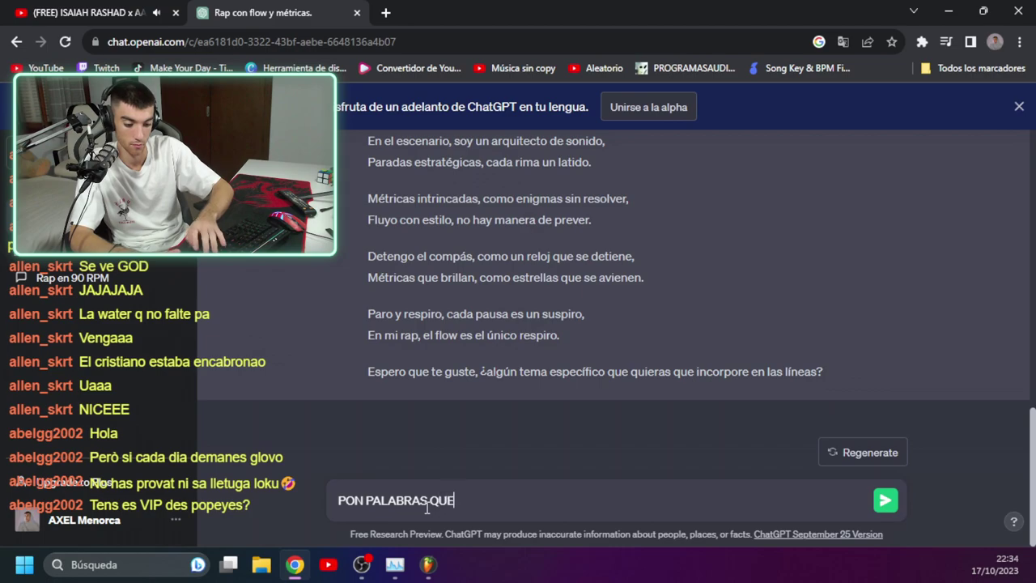
text( RIMEN ENTRE)
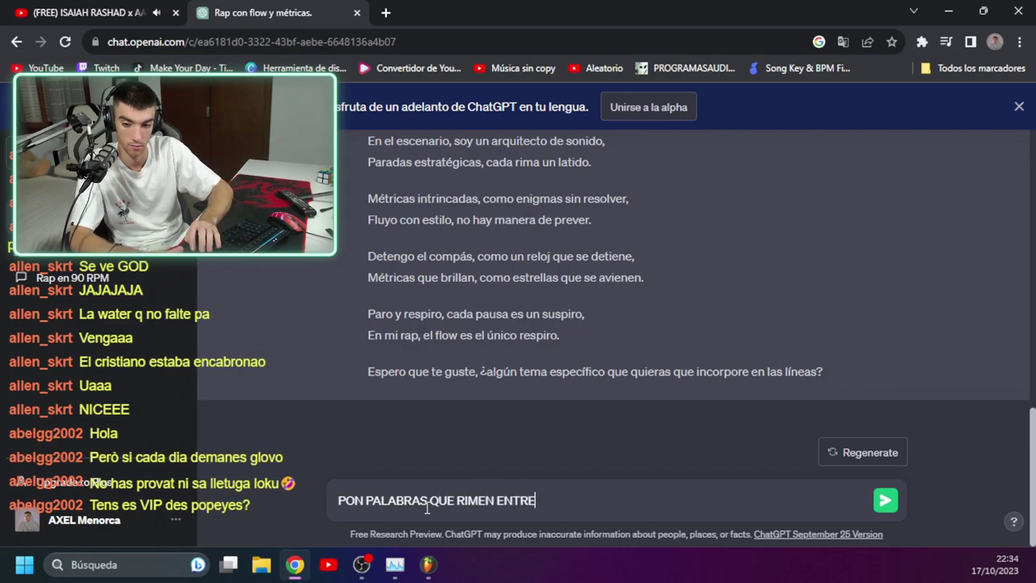
text( SÍ)
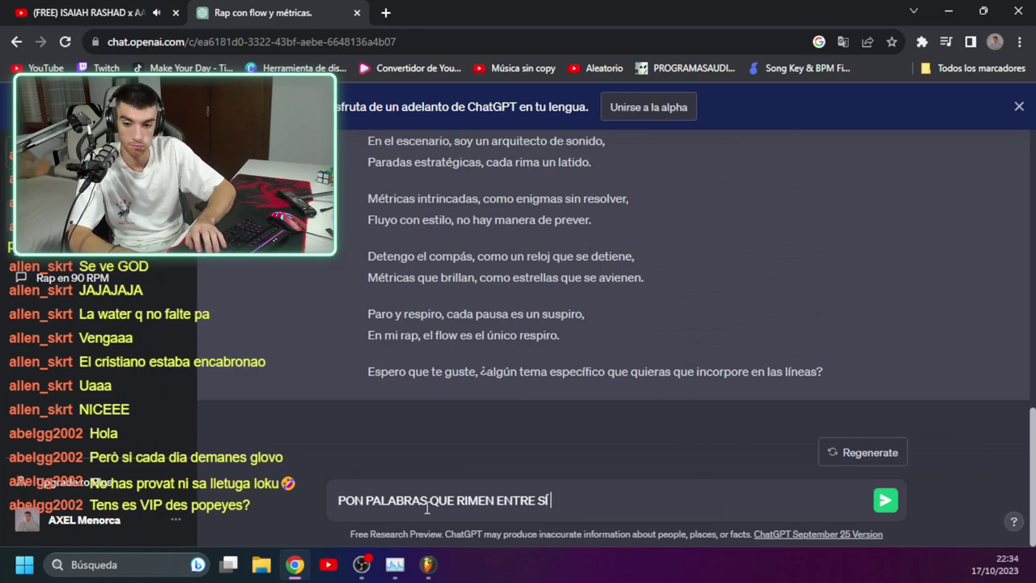
key(Return)
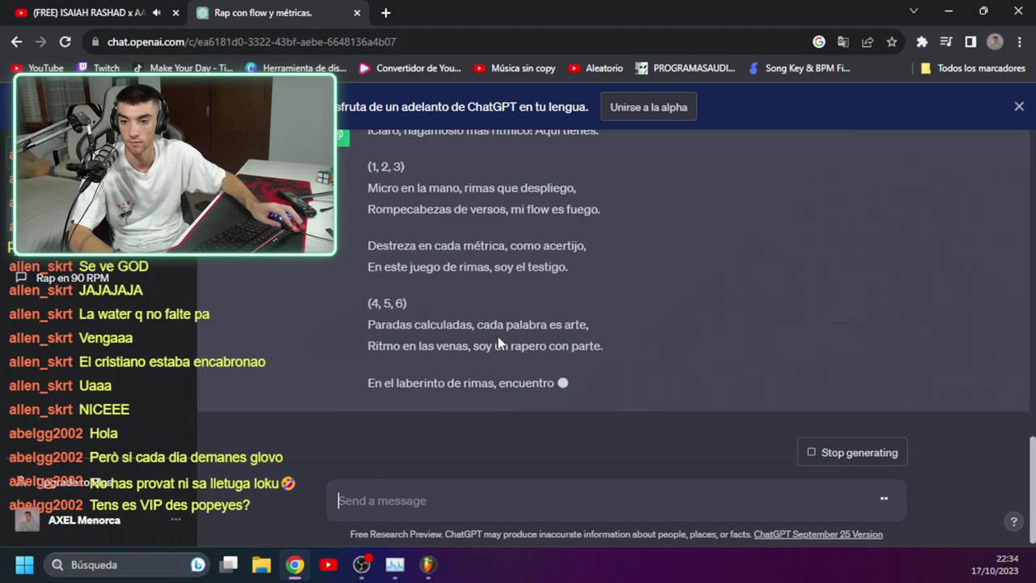
scroll(564, 291, up, 2)
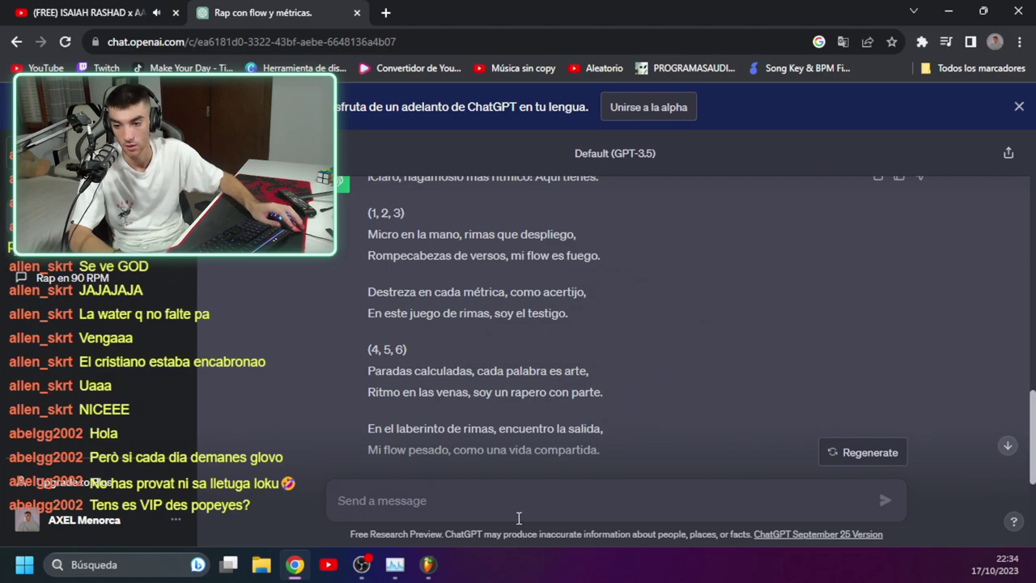
Send ChatGPT the short reply "va".
text(a)
key(BackSpace)
text(va)
key(Return)
Send ChatGPT the request "AHORA PON UN LISTADO DE PALABRAS QUE RIMEN".
text(AHORA PPO)
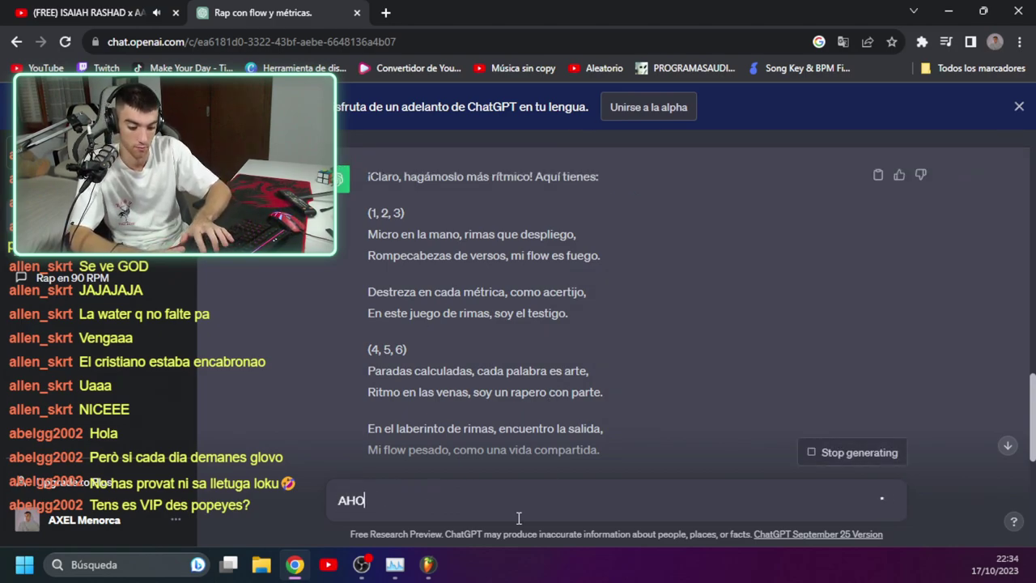
key(BackSpace)
key(BackSpace)
text(ON UN LISTAD)
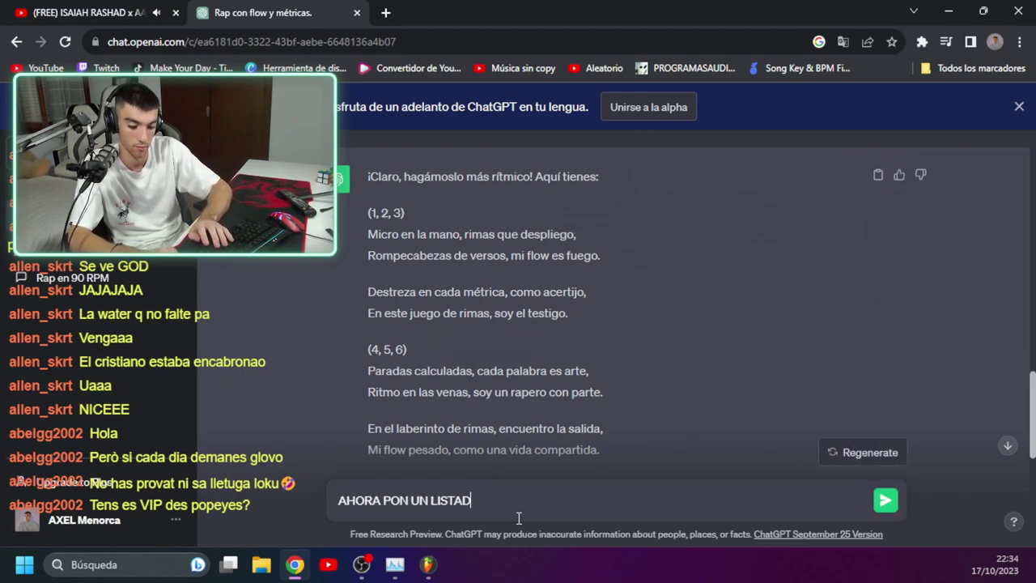
text(O DE PALABRAS)
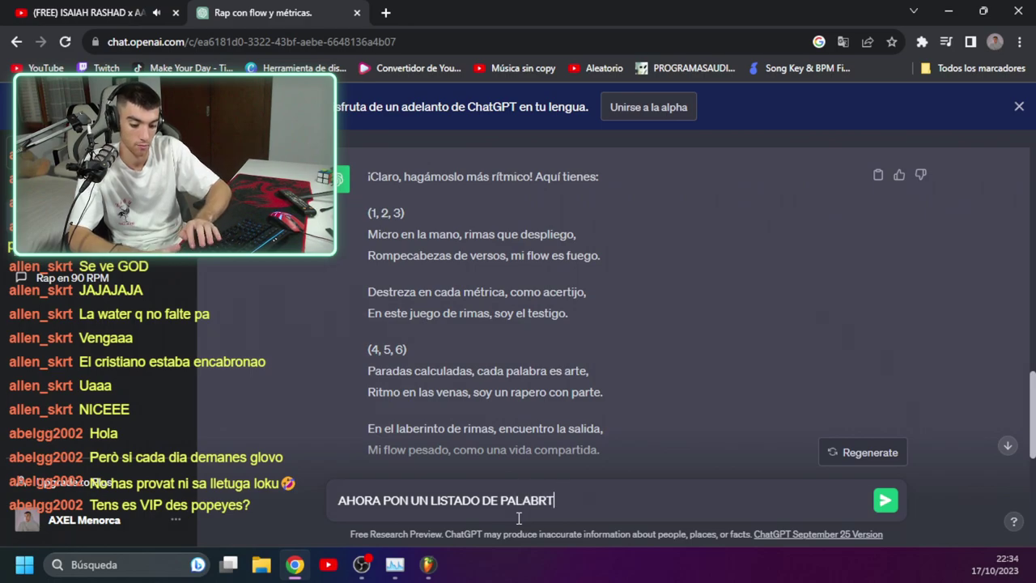
key(BackSpace)
text(AS Q)
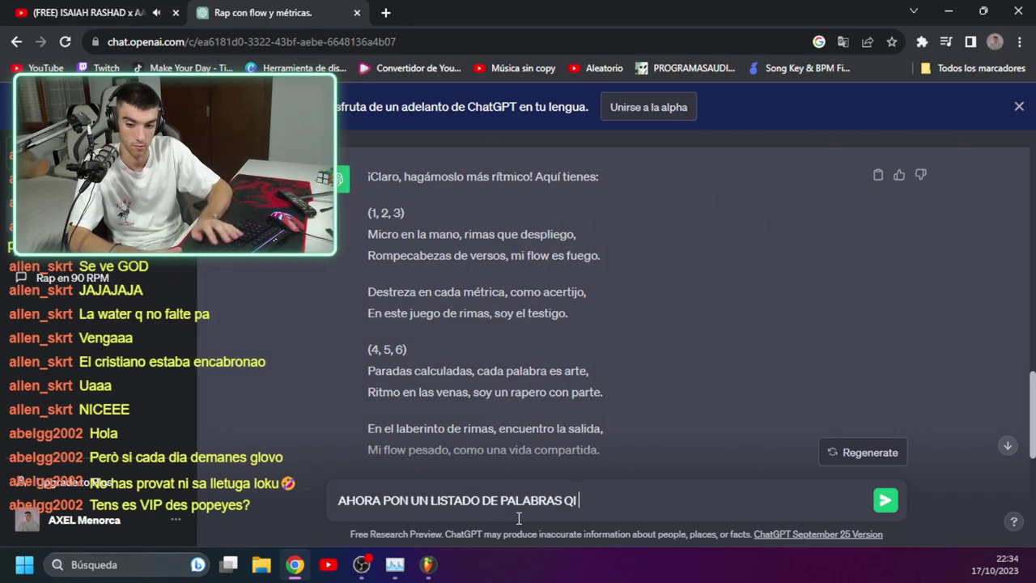
text(UE RIMEN)
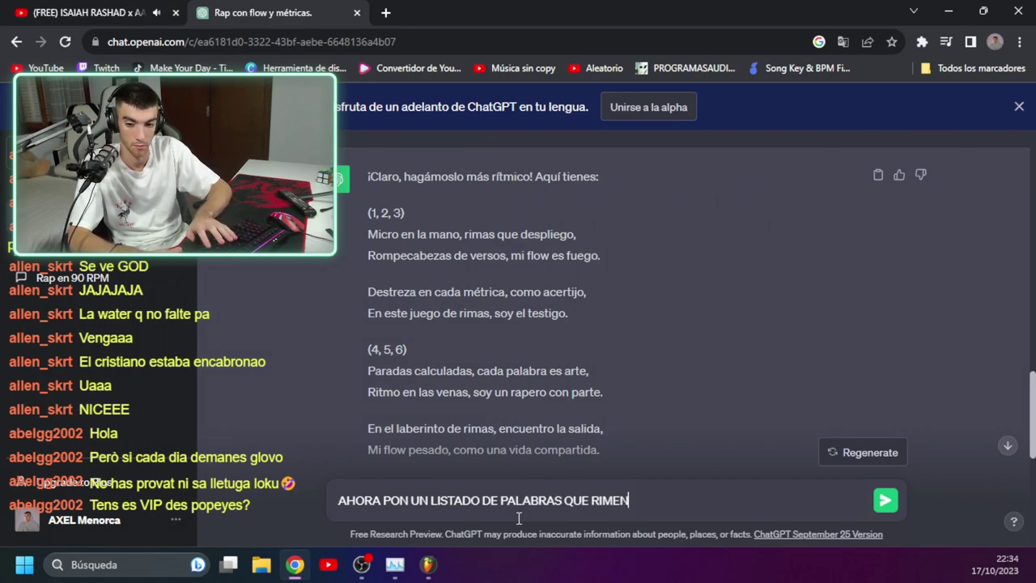
key(Return)
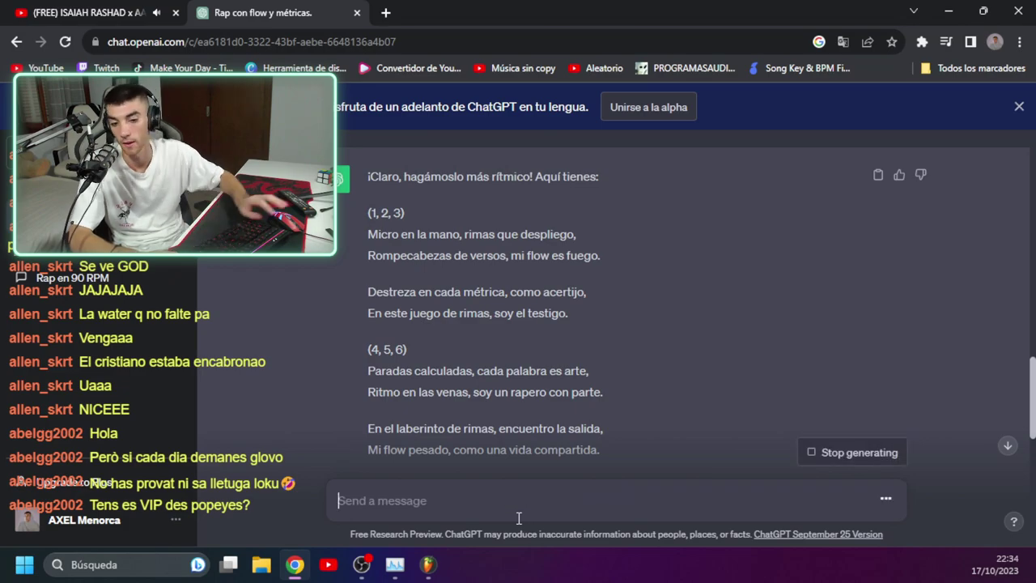
Ask ChatGPT for a longer word list with "MAS LARGO" and go to the start of its new list.
scroll(471, 415, down, 10)
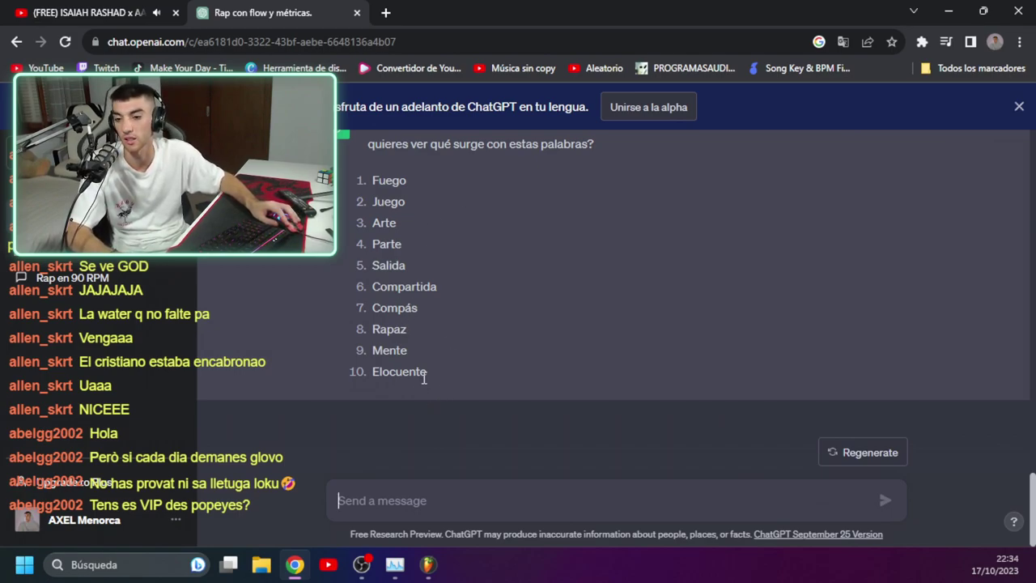
text(MAS LARGO)
key(Return)
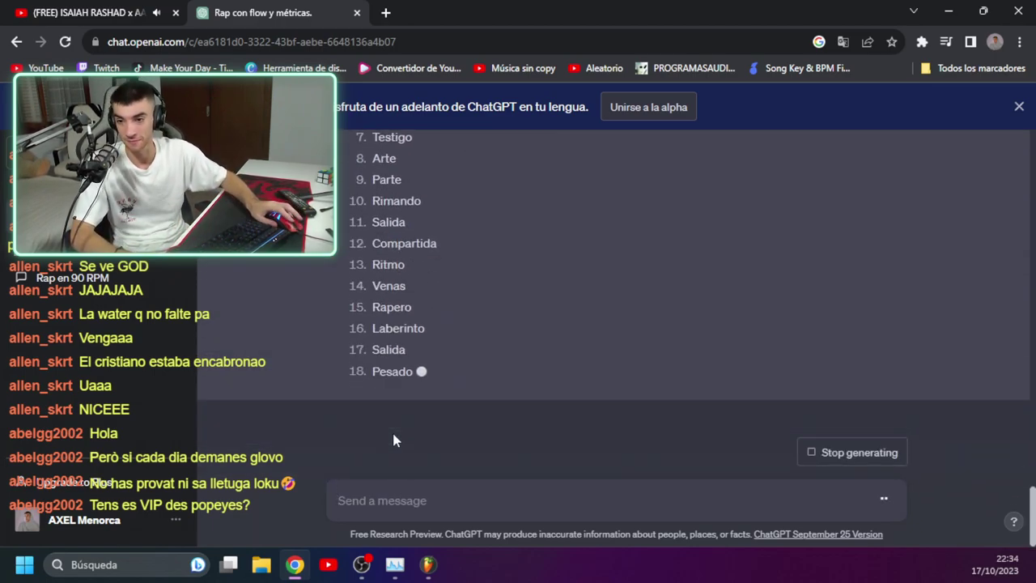
scroll(528, 350, up, 5)
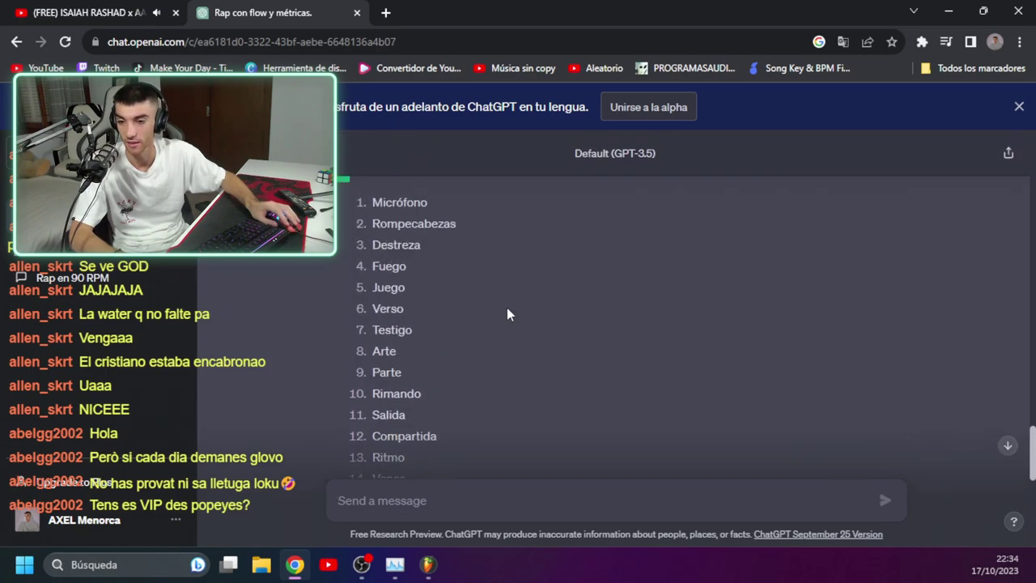
Switch the YouTube playlist to the ISAIAH RASHAD x AARON MAY "RAIN" beat and return to the ChatGPT conversation.
key(ctrl+Tab)
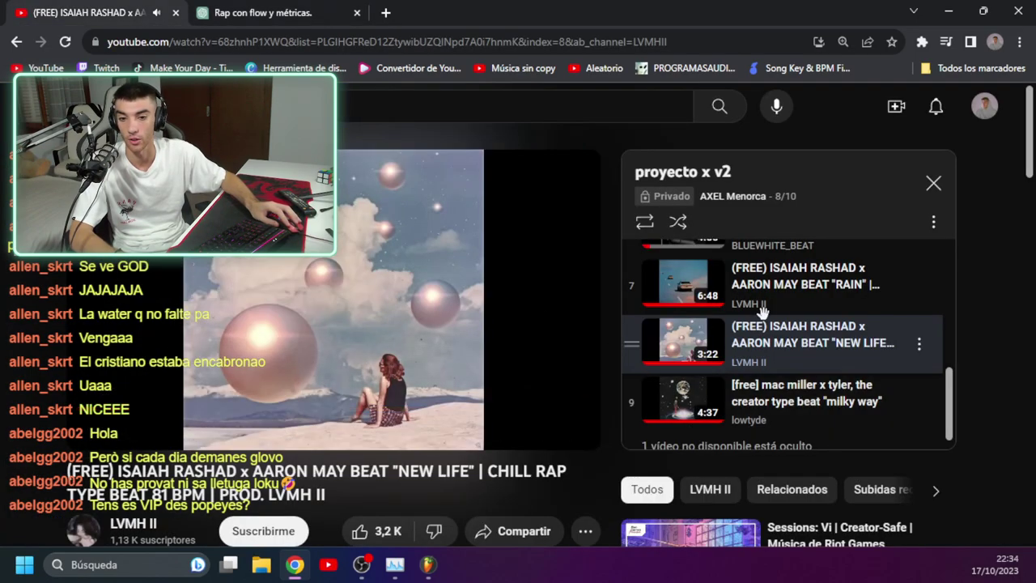
scroll(762, 311, up, 1)
click(790, 360)
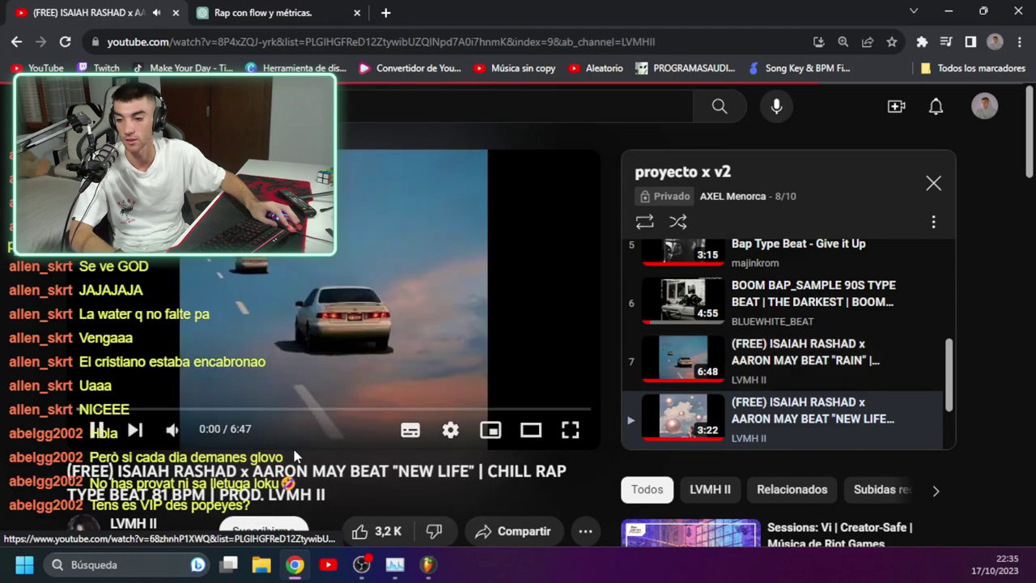
click(247, 9)
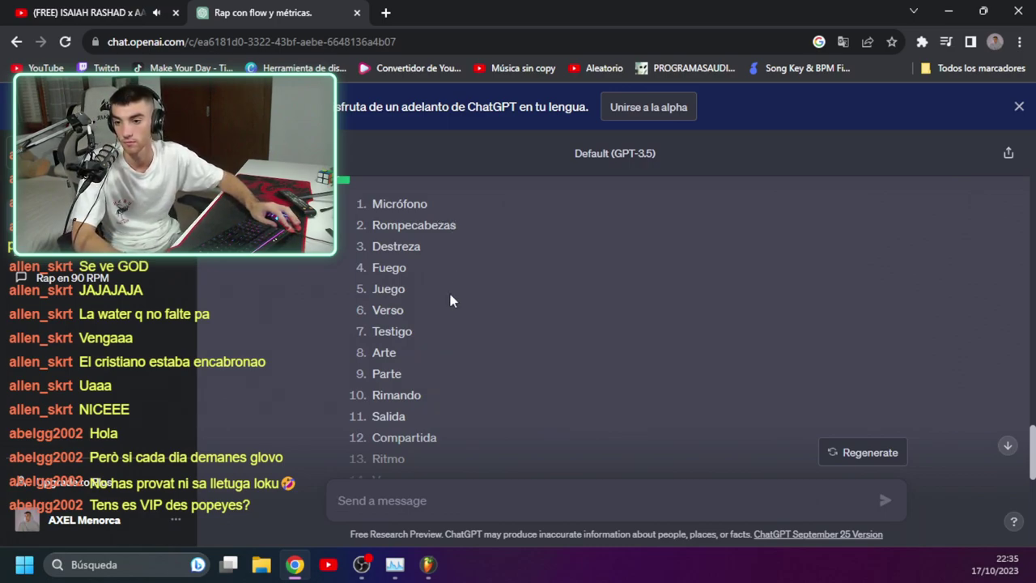
Look over both rhyming word lists, the short one and the longer one, to choose where to start rapping.
scroll(445, 342, down, 2)
scroll(460, 358, down, 3)
scroll(467, 362, up, 3)
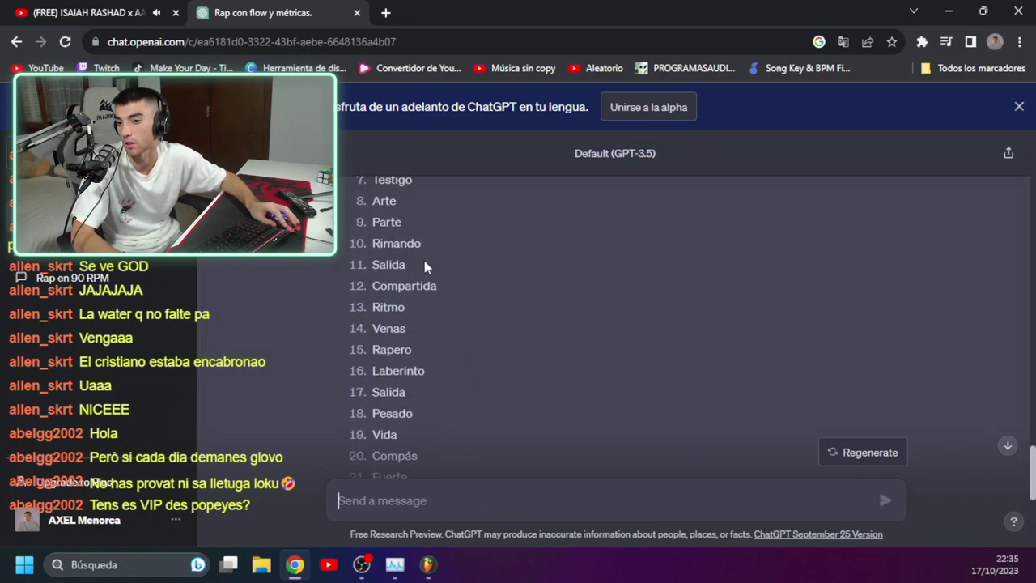
scroll(494, 356, up, 7)
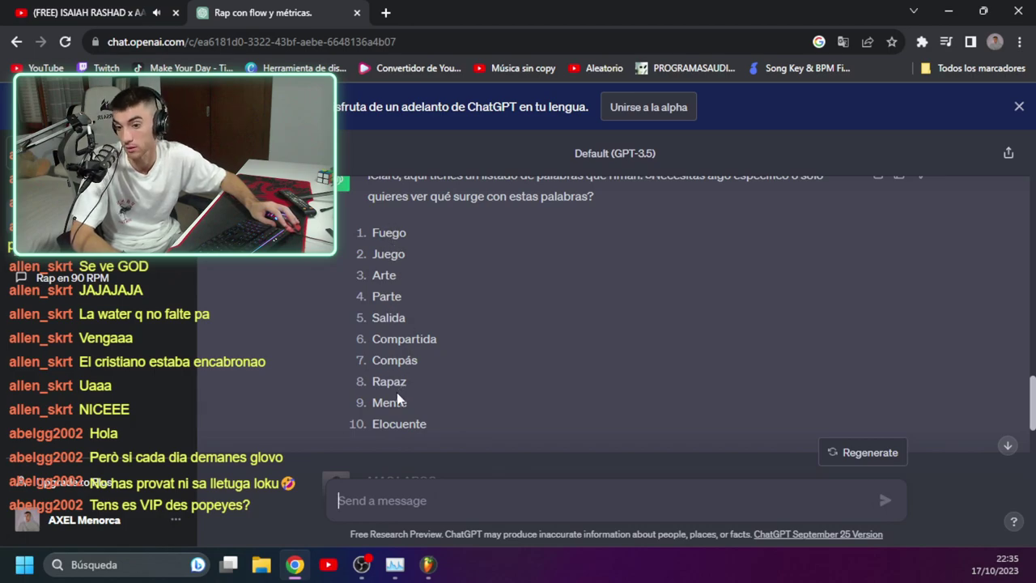
scroll(480, 421, down, 4)
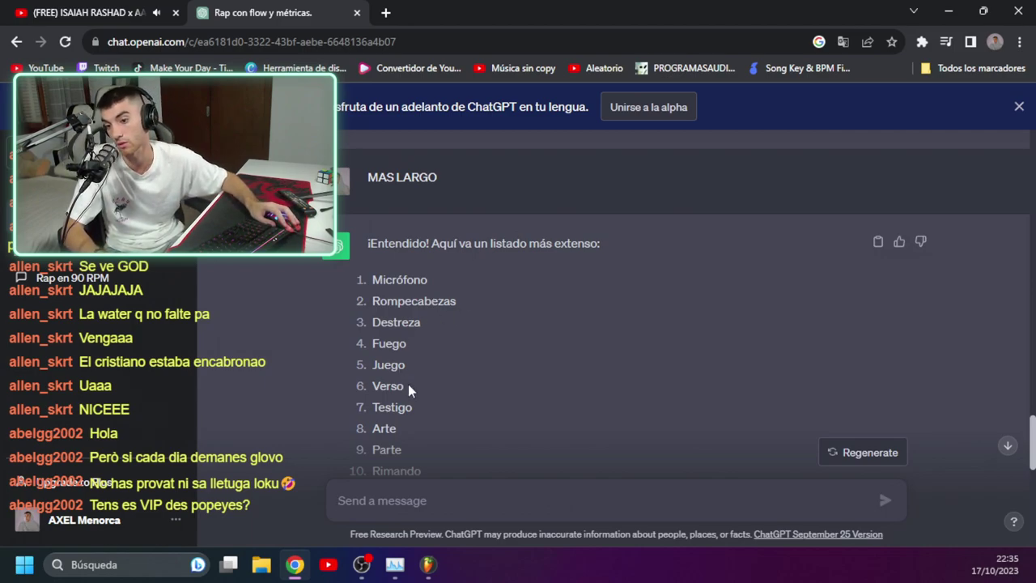
scroll(413, 403, down, 1)
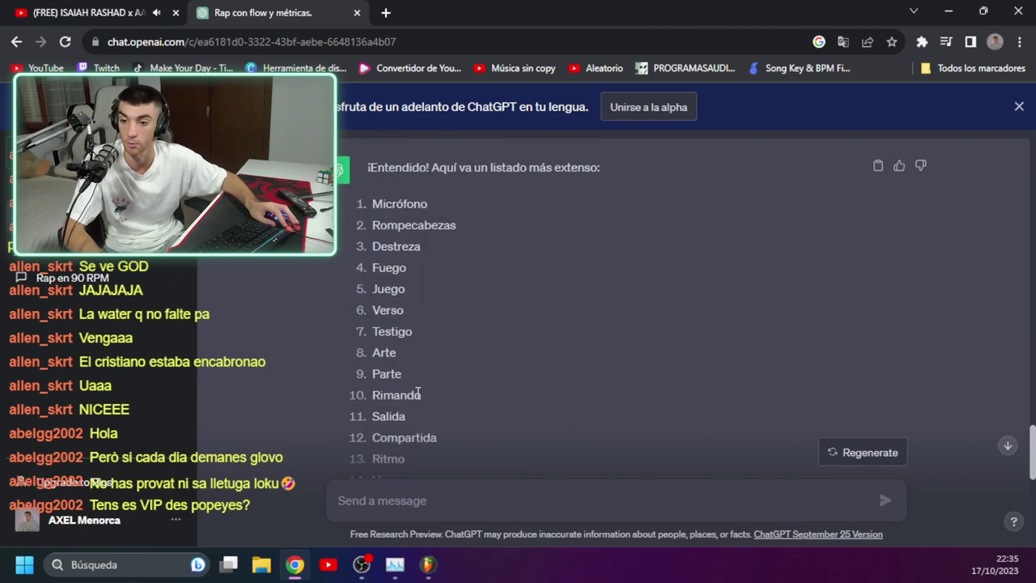
scroll(425, 396, up, 5)
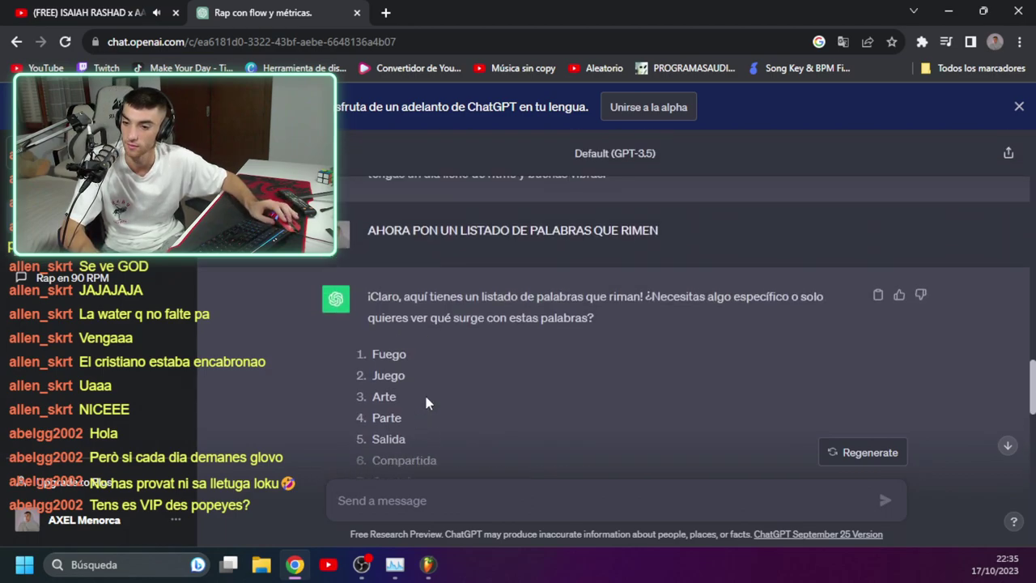
scroll(424, 392, down, 5)
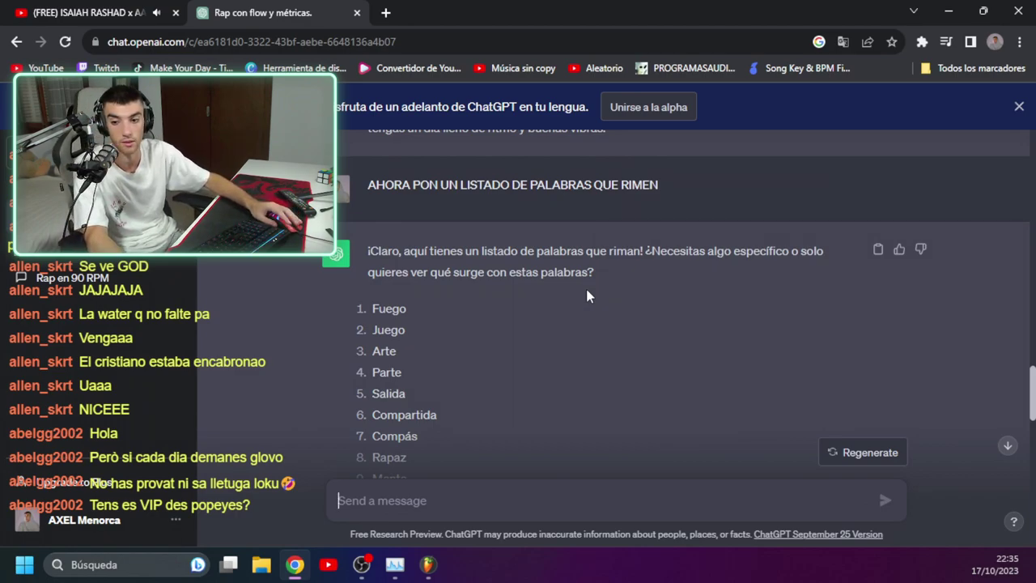
Read the rhyming words in order, from the short list through the end of the longer list, while the beat plays.
scroll(574, 320, down, 1)
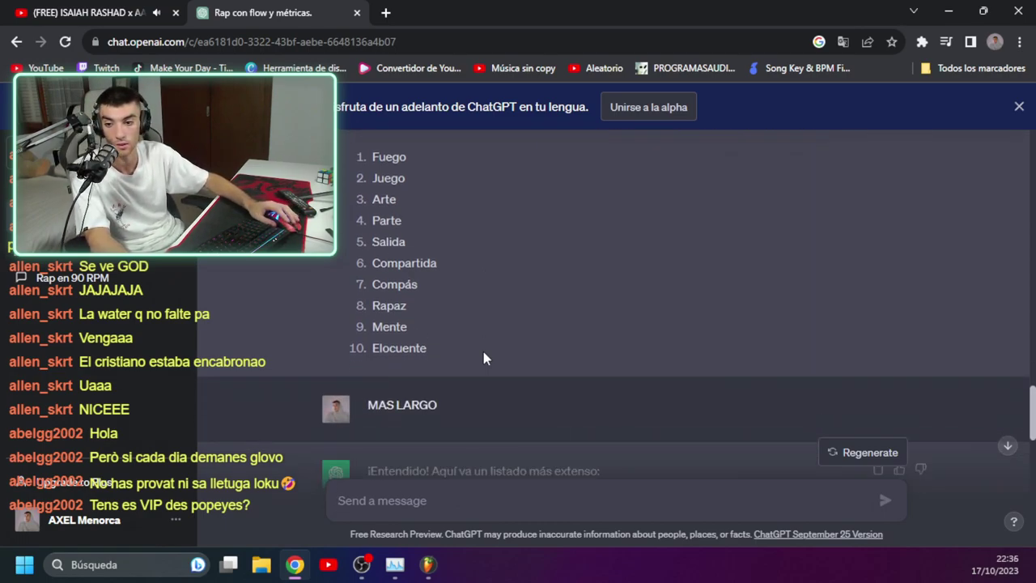
scroll(483, 353, down, 2)
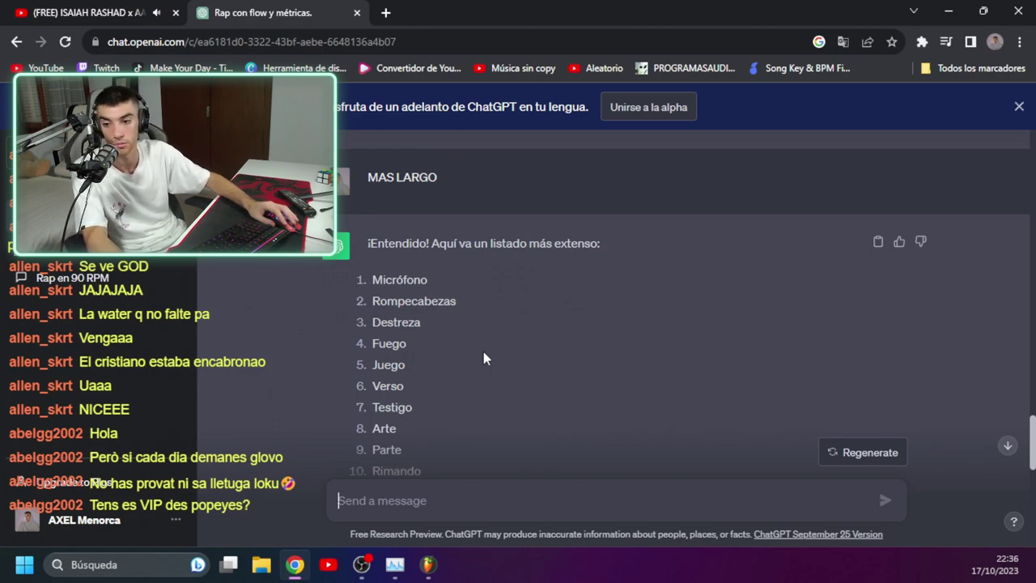
scroll(483, 359, down, 1)
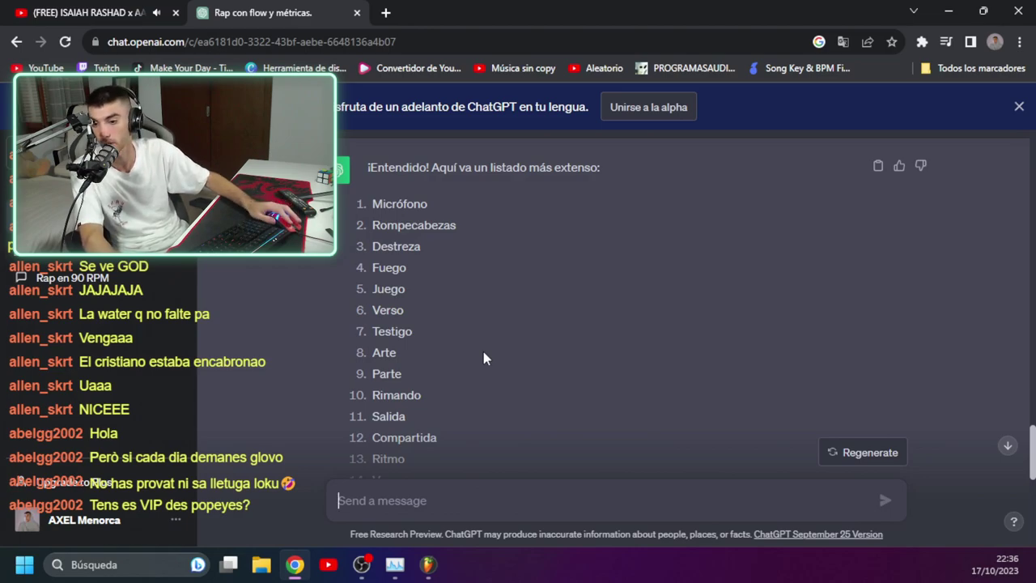
scroll(484, 359, down, 1)
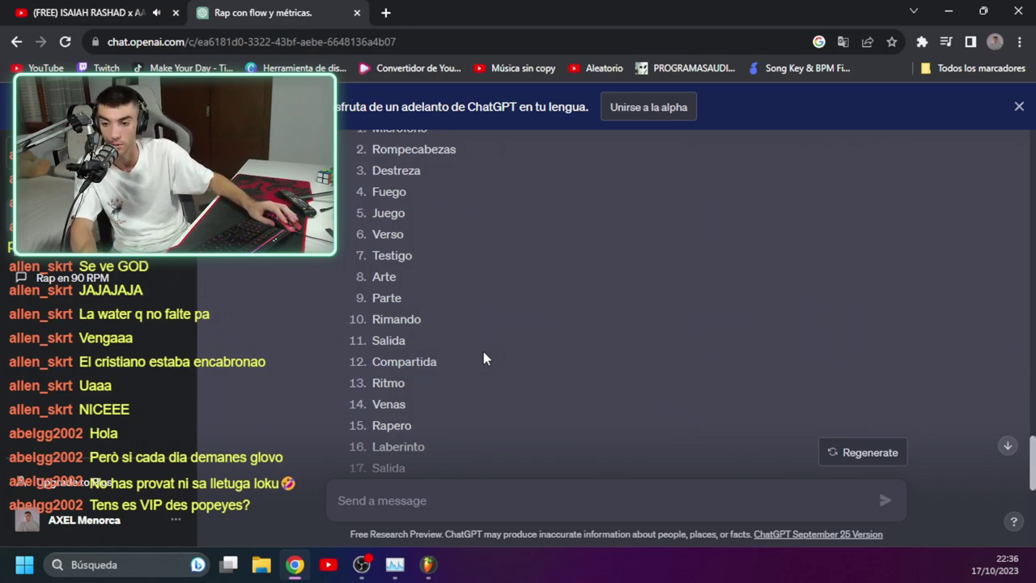
scroll(483, 358, down, 1)
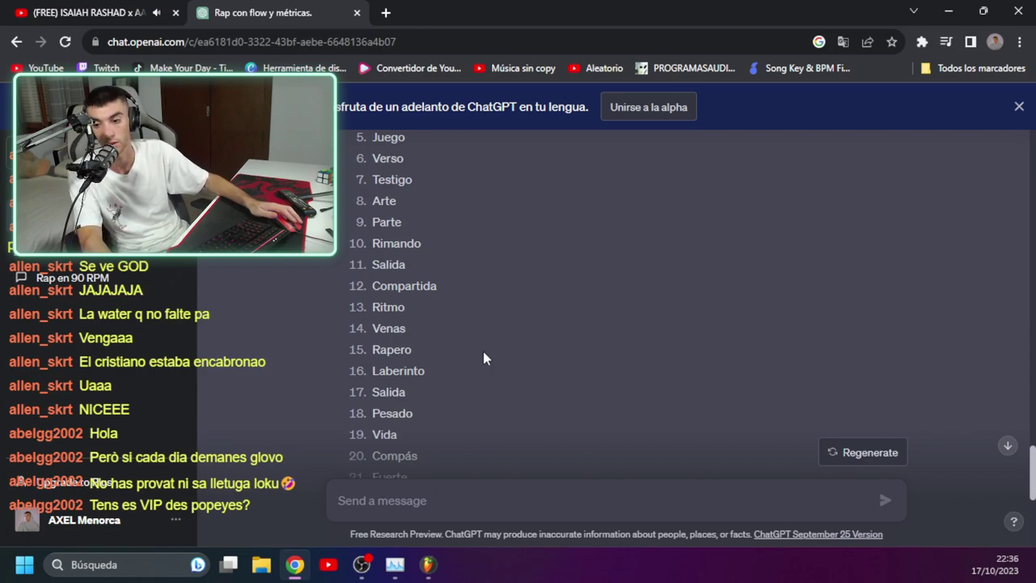
scroll(483, 359, down, 1)
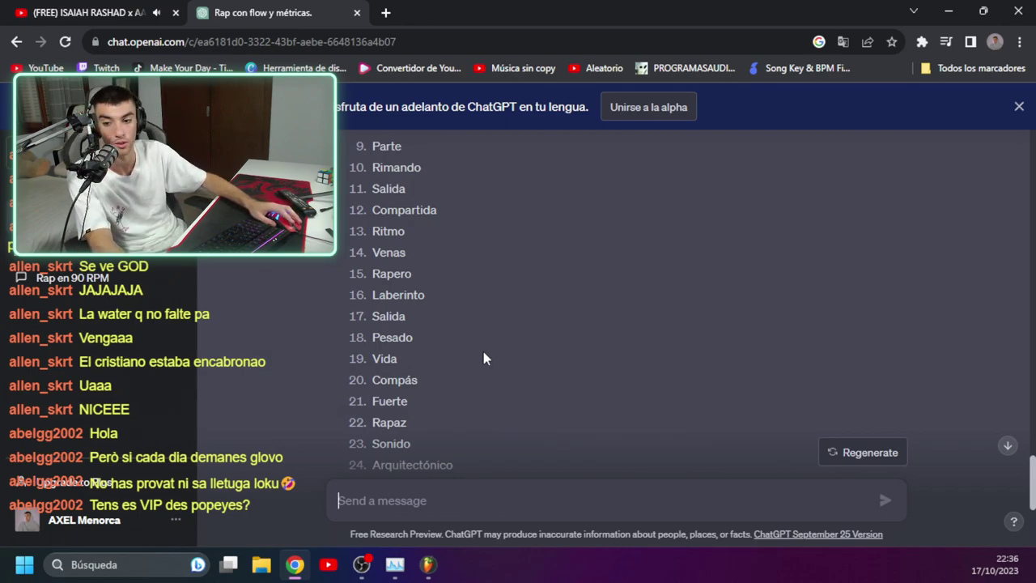
scroll(483, 358, down, 1)
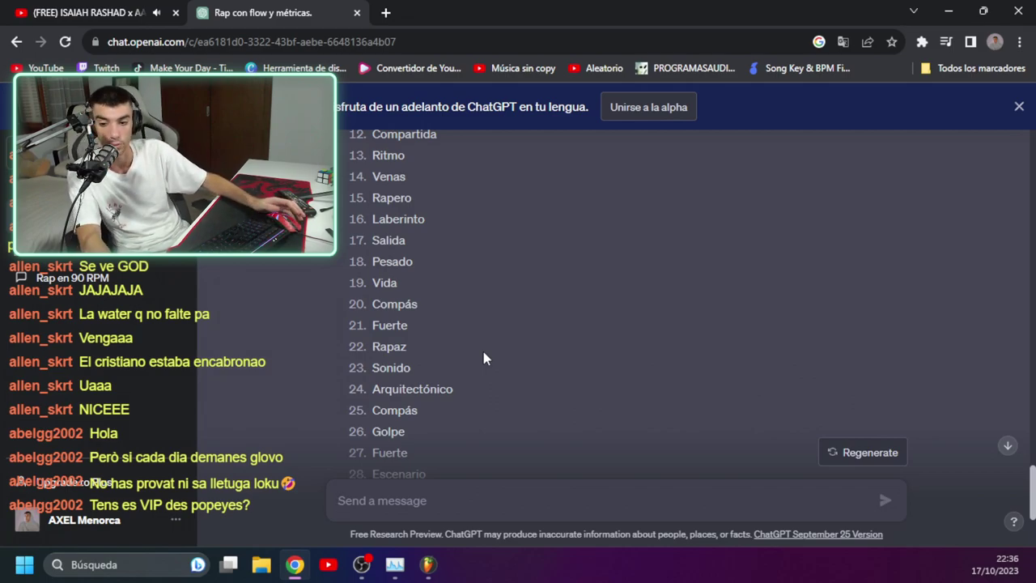
scroll(484, 358, down, 1)
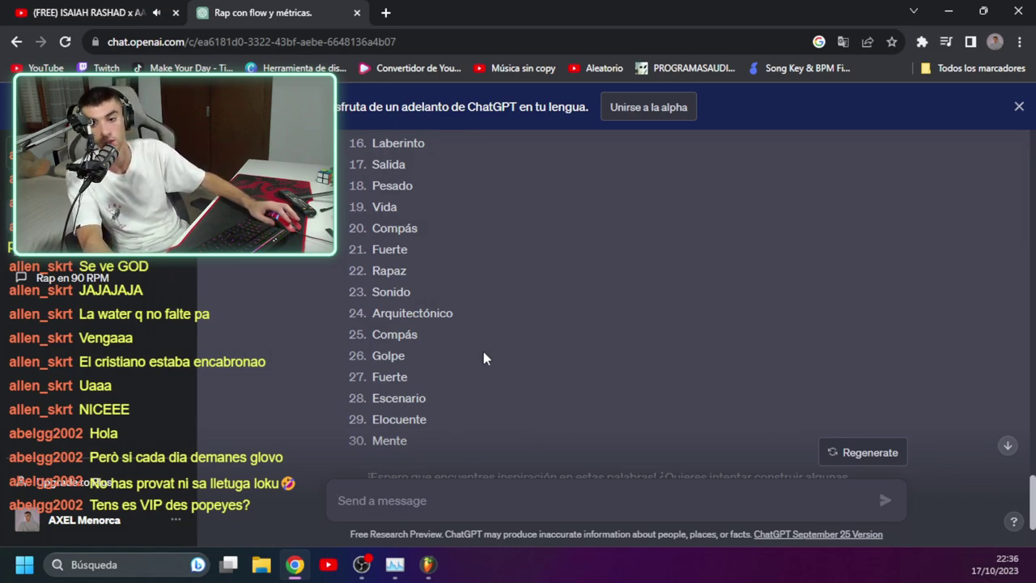
scroll(484, 358, down, 2)
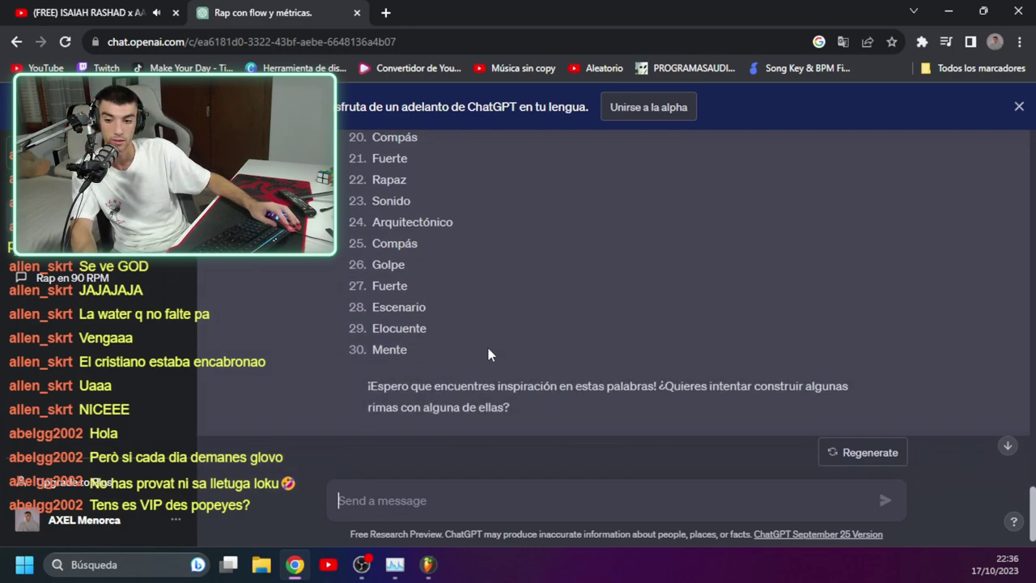
Ask ChatGPT for additional rhyming words with the message "MAS".
click(565, 512)
text(MAS)
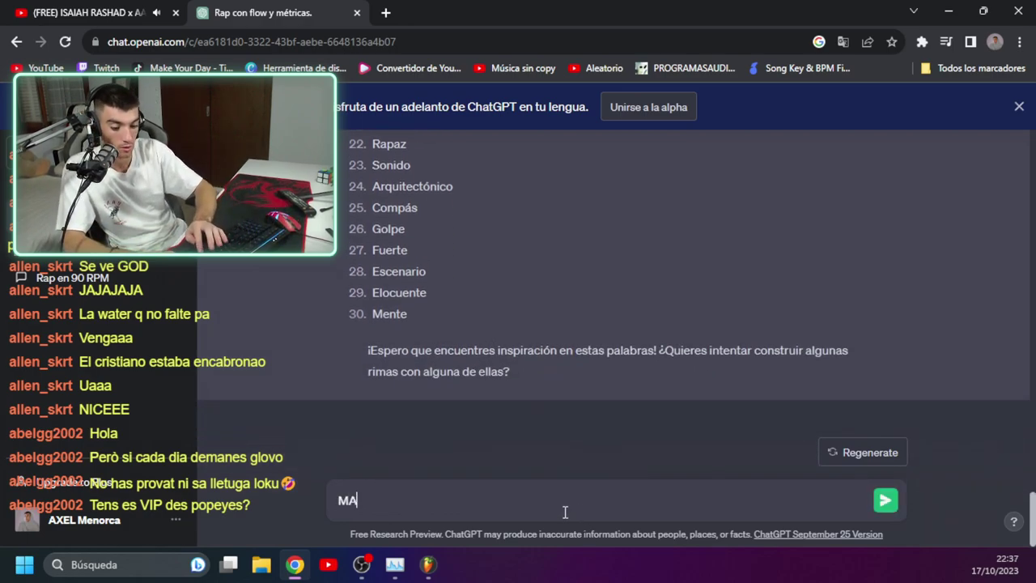
key(Return)
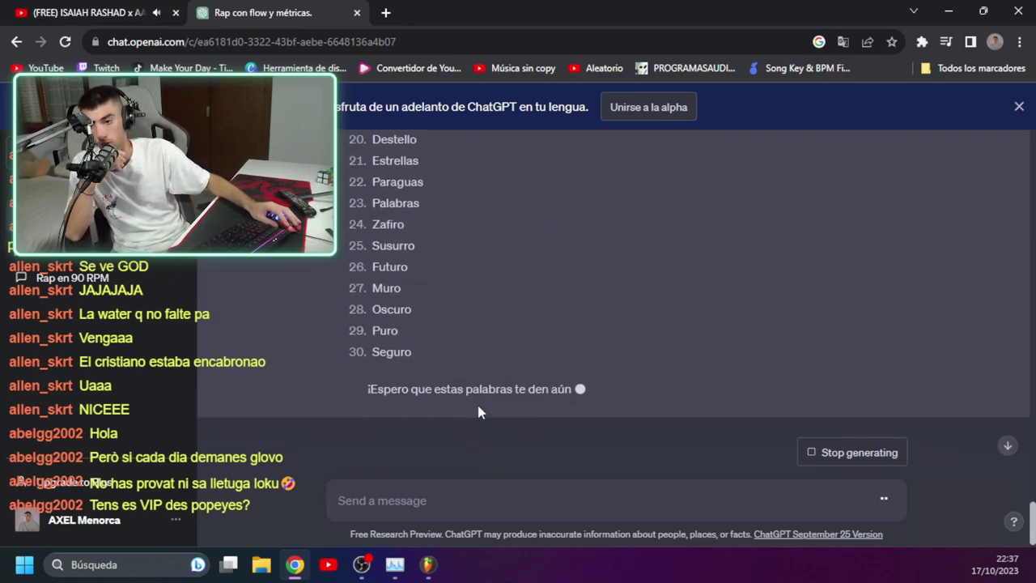
Read the newly generated word list from its last entries back towards its beginning while the beat plays.
scroll(478, 389, up, 1)
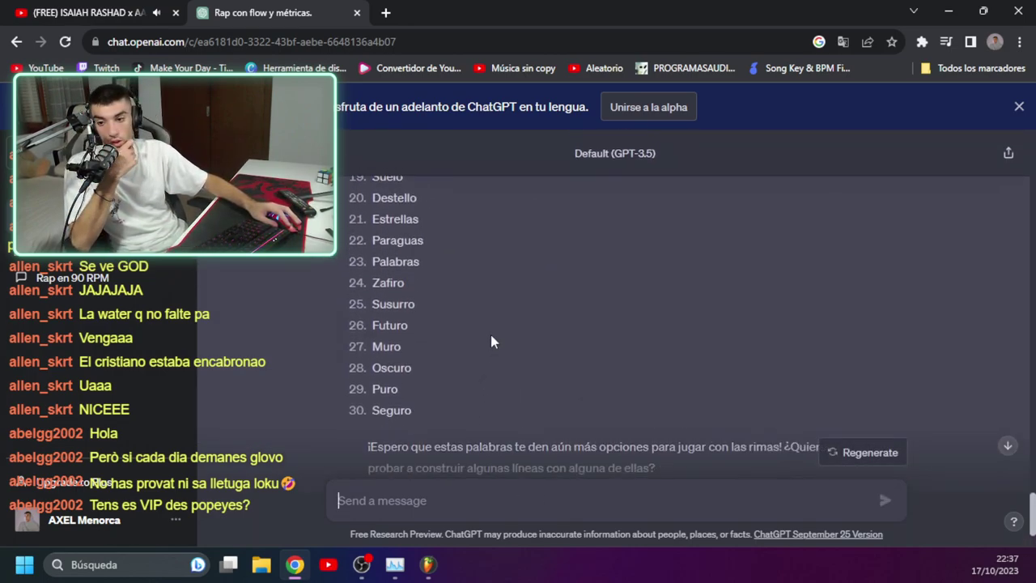
scroll(435, 329, up, 1)
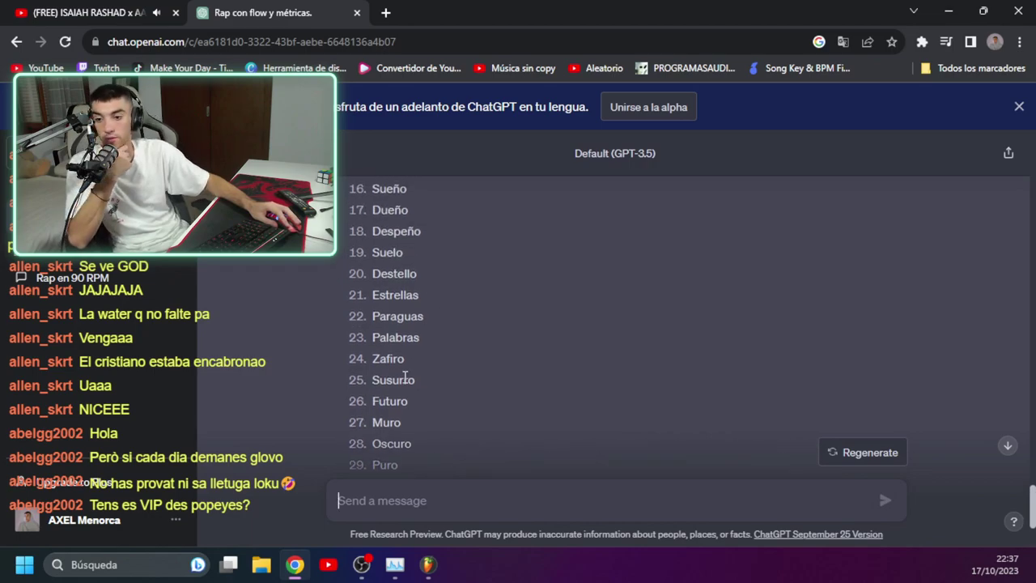
scroll(400, 376, down, 2)
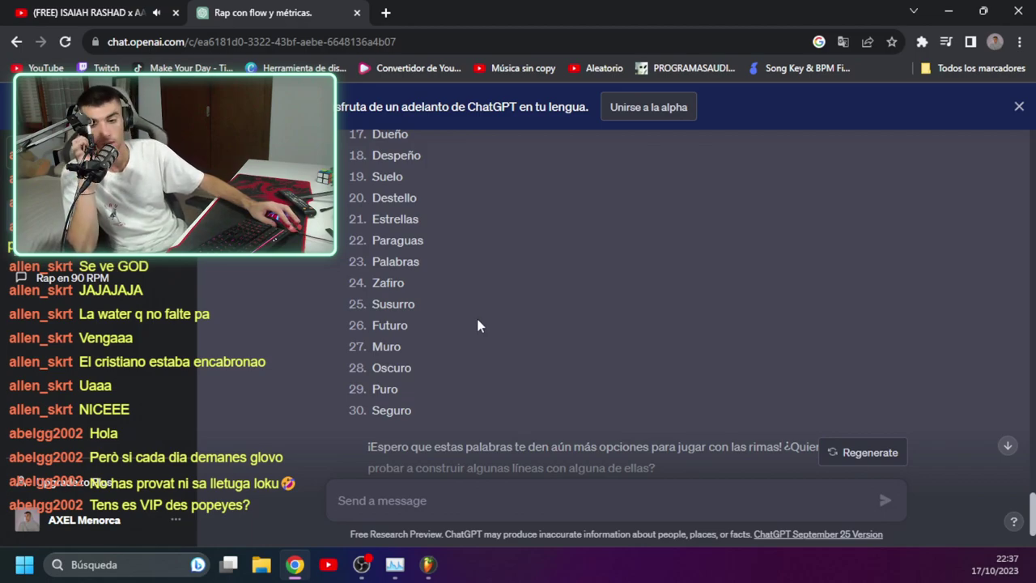
scroll(461, 316, up, 2)
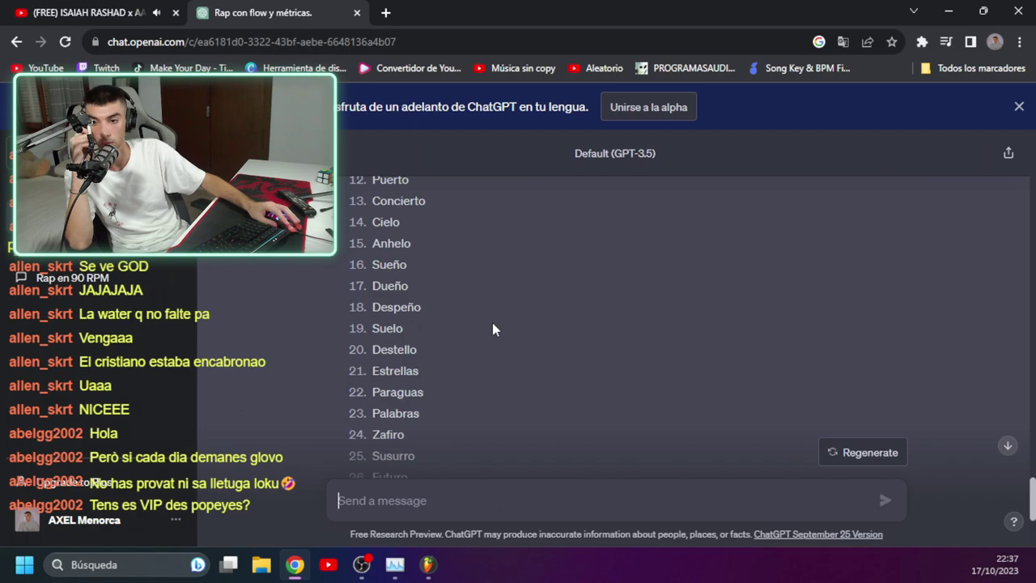
scroll(492, 328, up, 1)
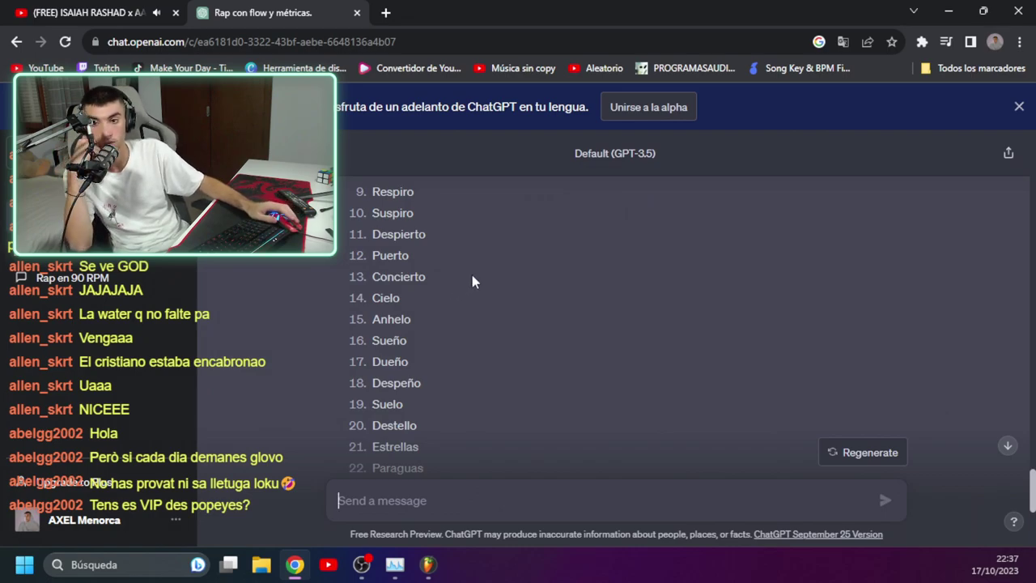
scroll(474, 281, up, 1)
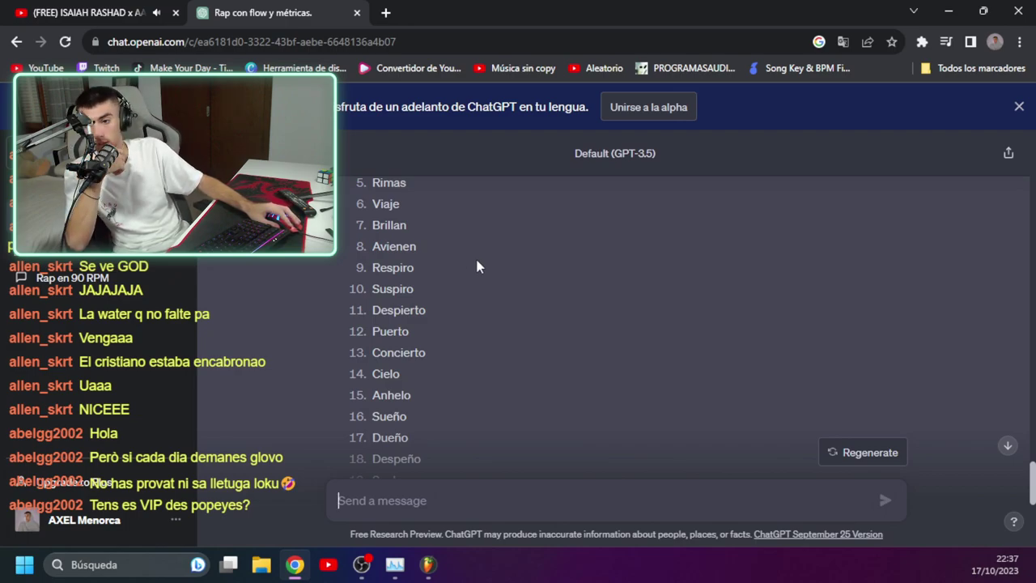
Return to the start of the latest rhyming list and ask ChatGPT for proparoxytone words with the message "MAS I ESDRUJULAS".
scroll(469, 289, up, 1)
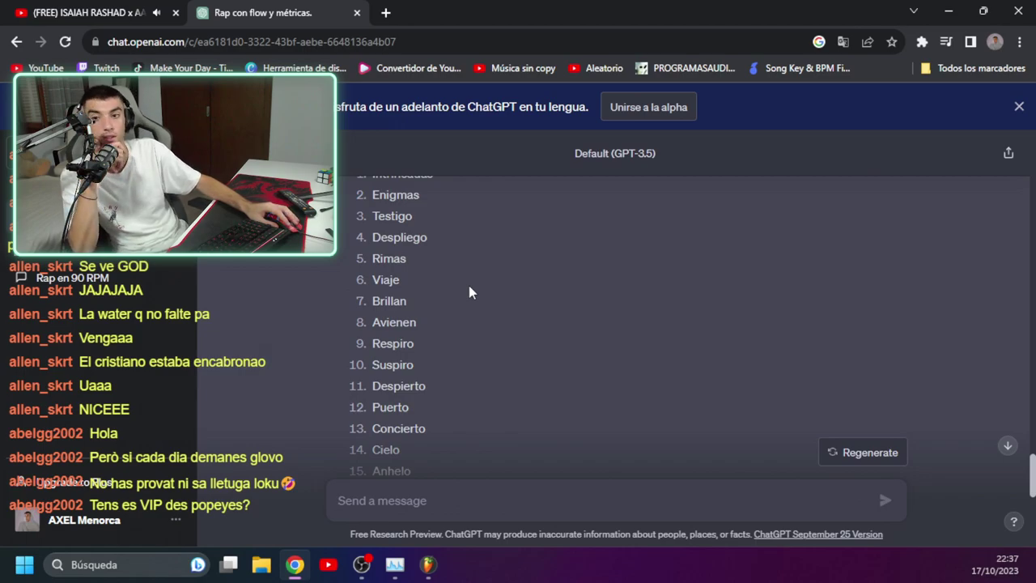
scroll(471, 290, up, 1)
click(510, 496)
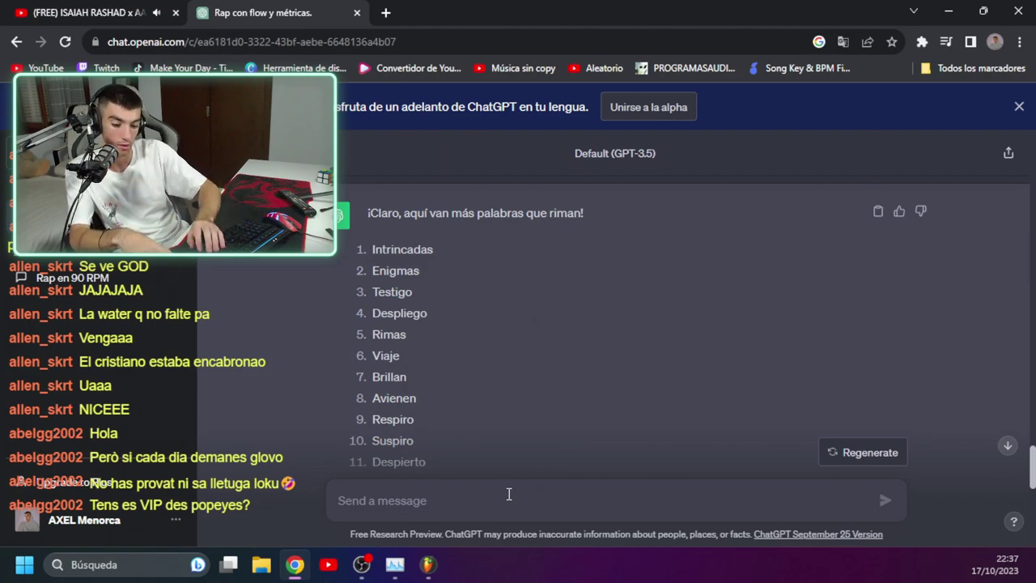
text(MASIESDRUJULAS)
key(Return)
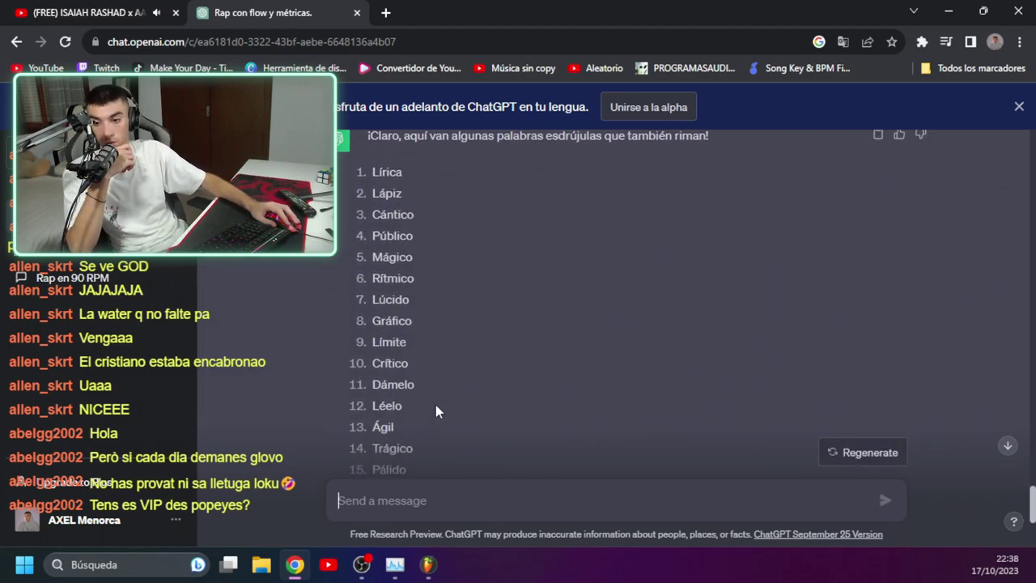
Read the new list of rhyming esdrújula words from its first entry to its last while the beat plays.
scroll(438, 356, down, 1)
scroll(438, 357, up, 1)
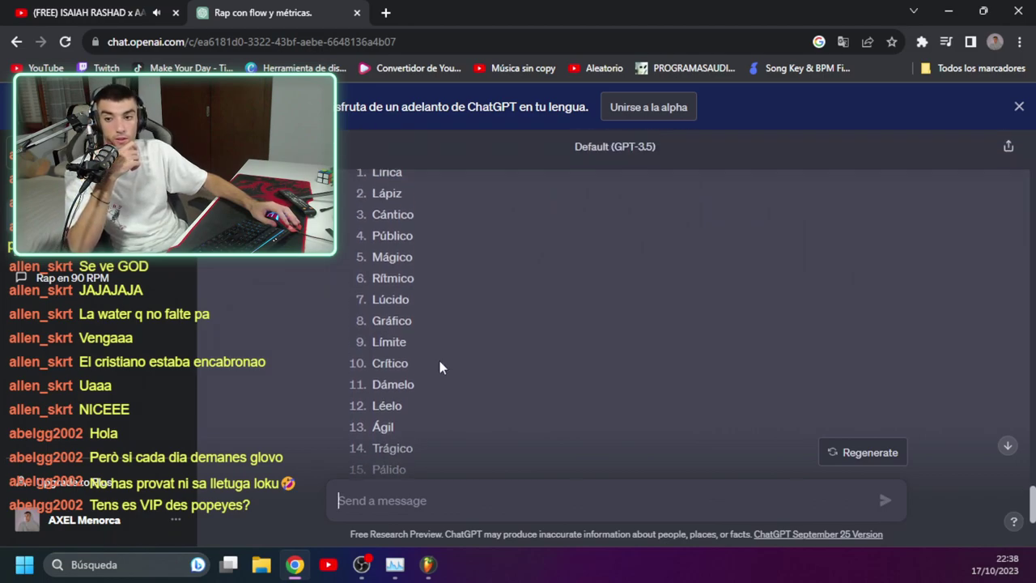
scroll(446, 366, up, 1)
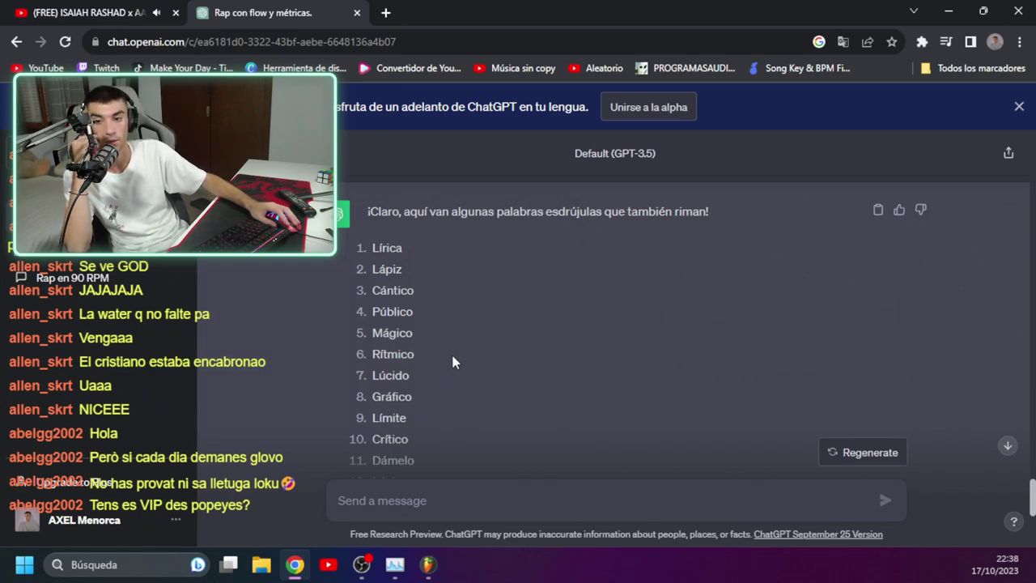
scroll(452, 362, down, 1)
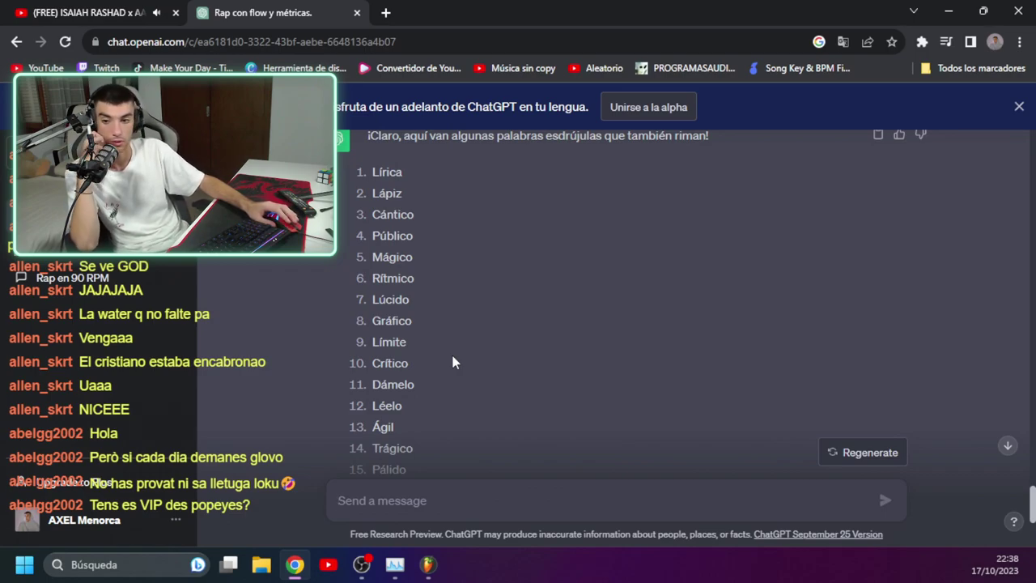
scroll(453, 348, down, 1)
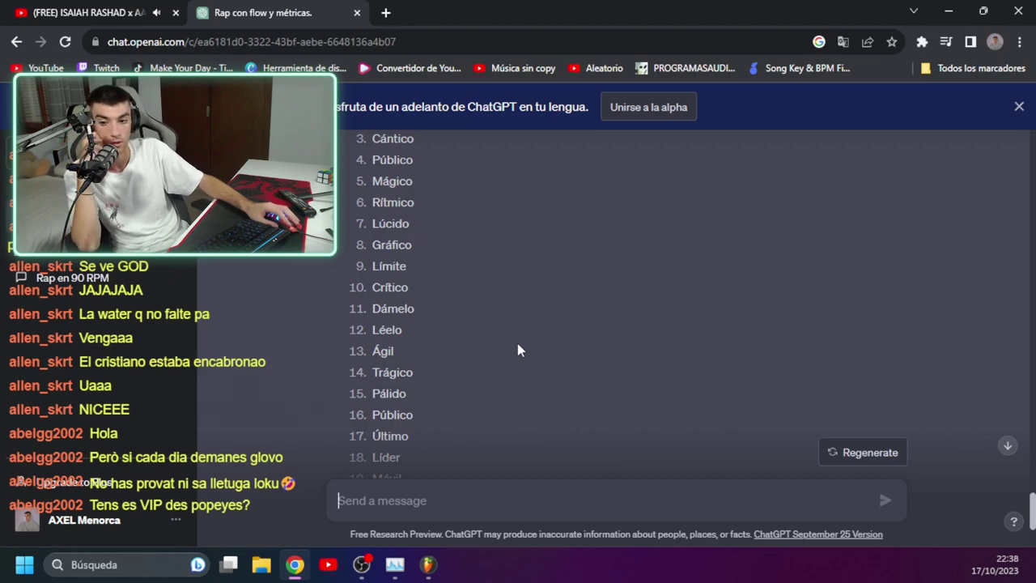
scroll(517, 350, down, 1)
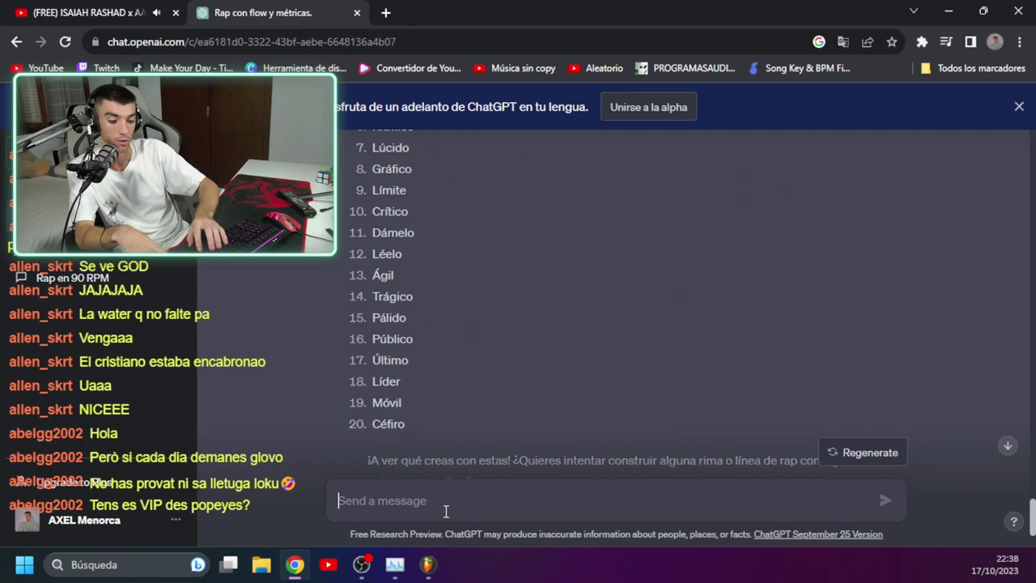
Ask ChatGPT for additional esdrújula words with the message "MAS" and read the new list through to its end.
text(MA)
key(Return)
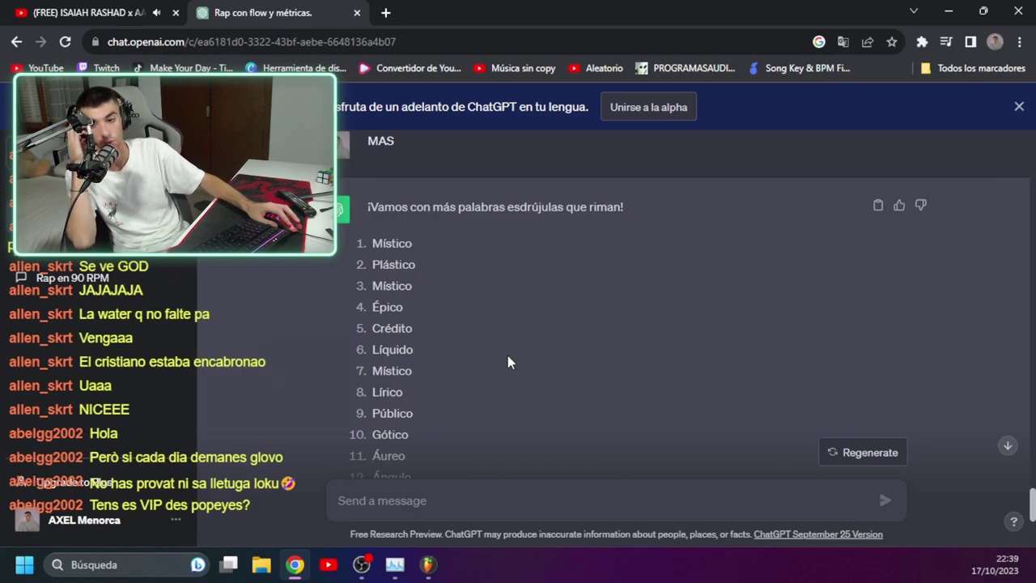
scroll(507, 356, down, 1)
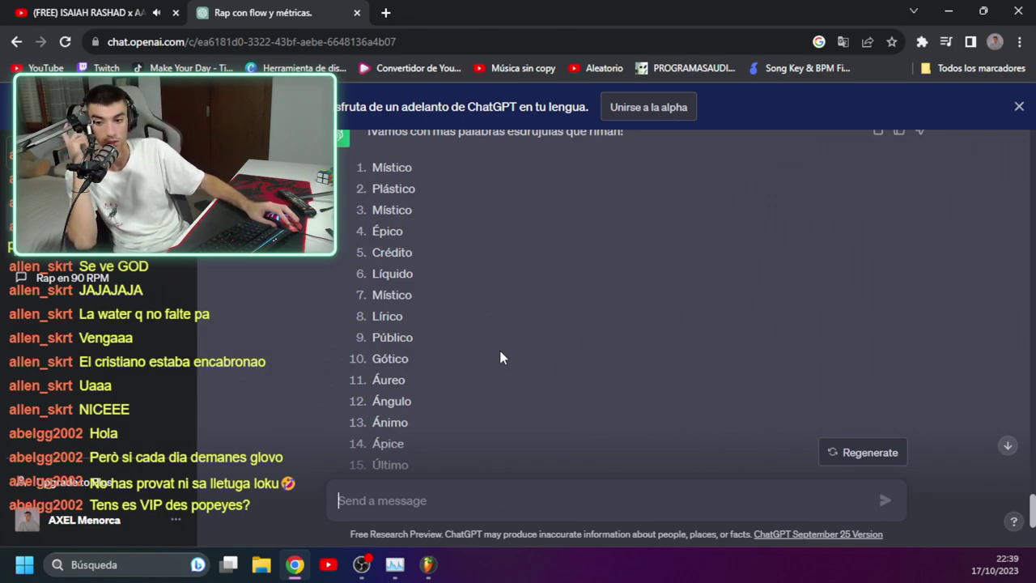
scroll(501, 357, down, 1)
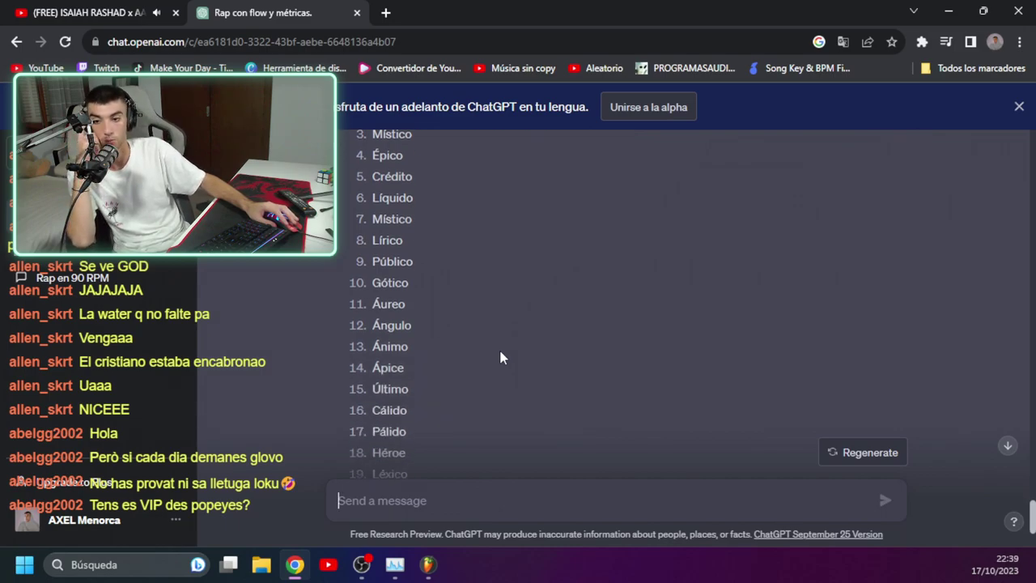
scroll(500, 357, down, 1)
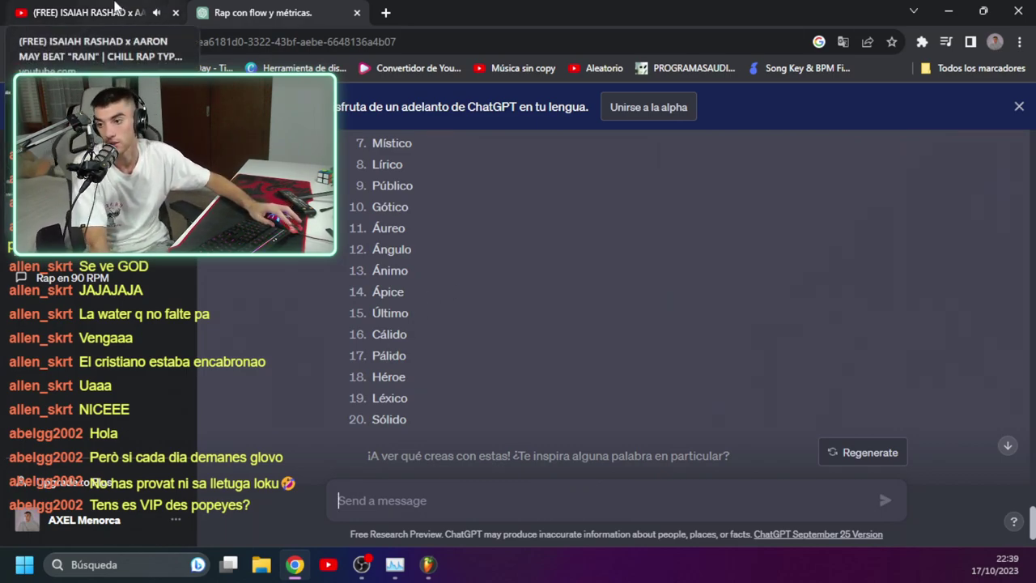
Pause the "RAIN" beat on YouTube, look back over the earlier word lists and close the ChatGPT conversation.
click(116, 8)
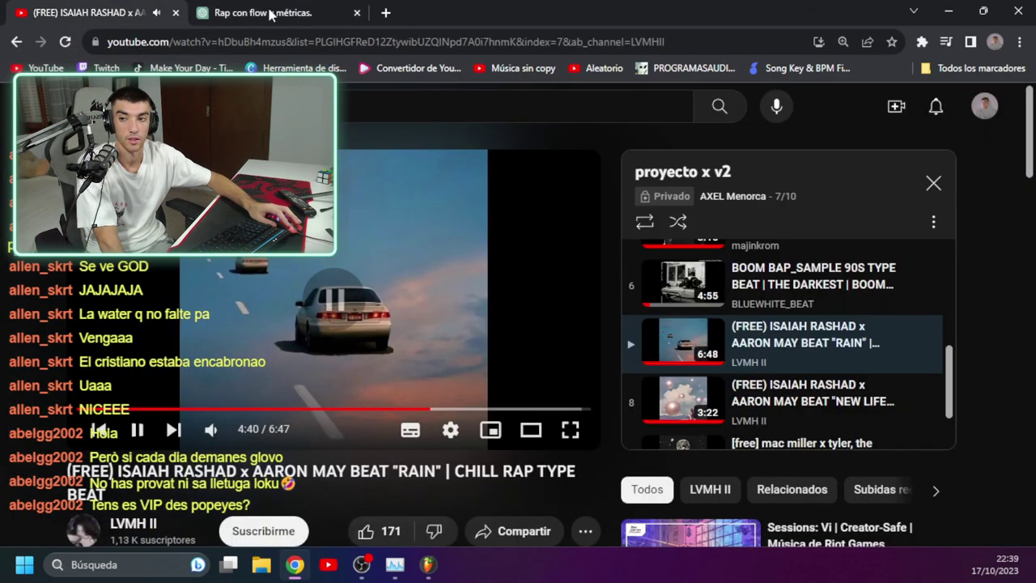
click(226, 8)
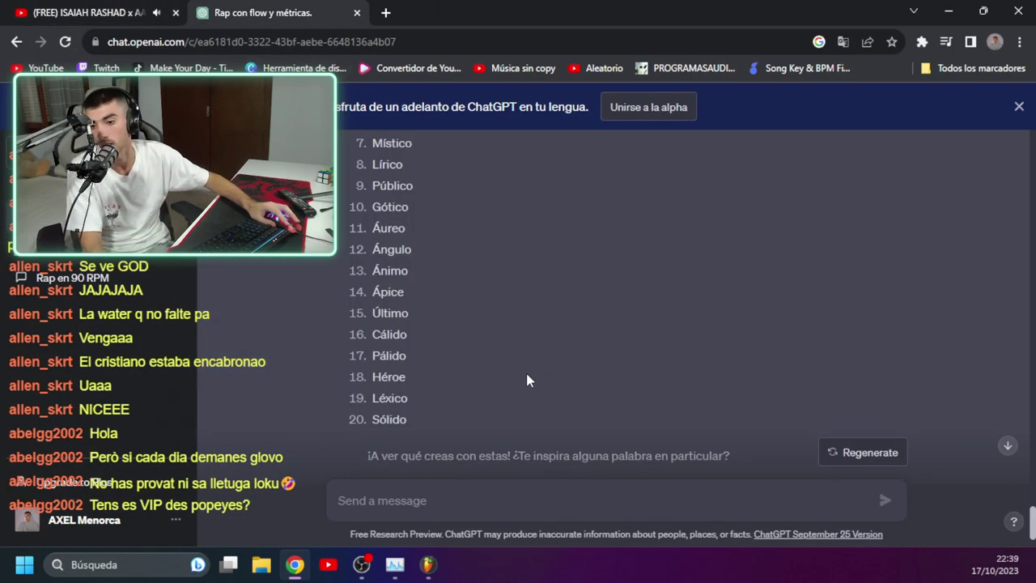
scroll(527, 380, up, 15)
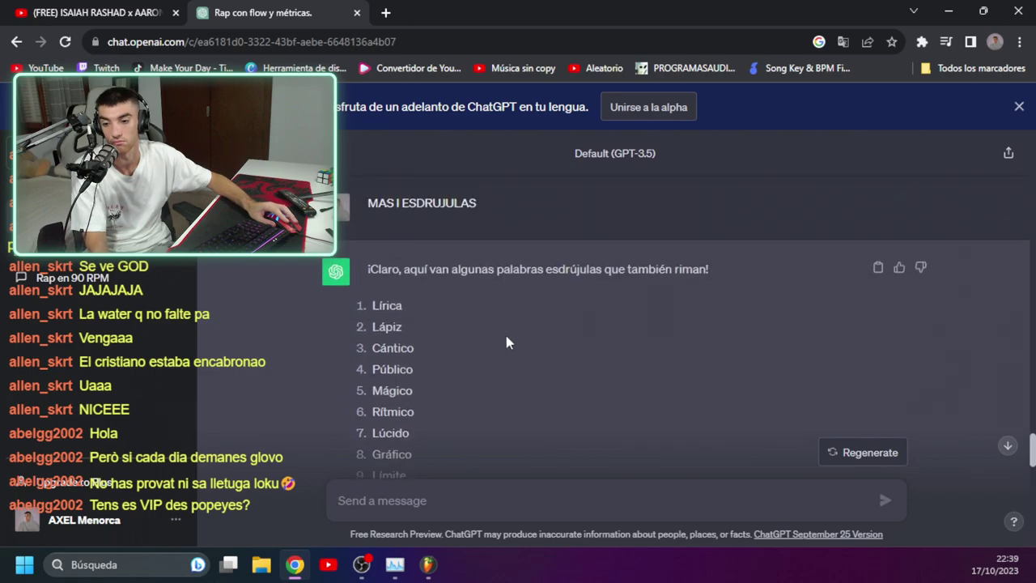
scroll(506, 342, up, 10)
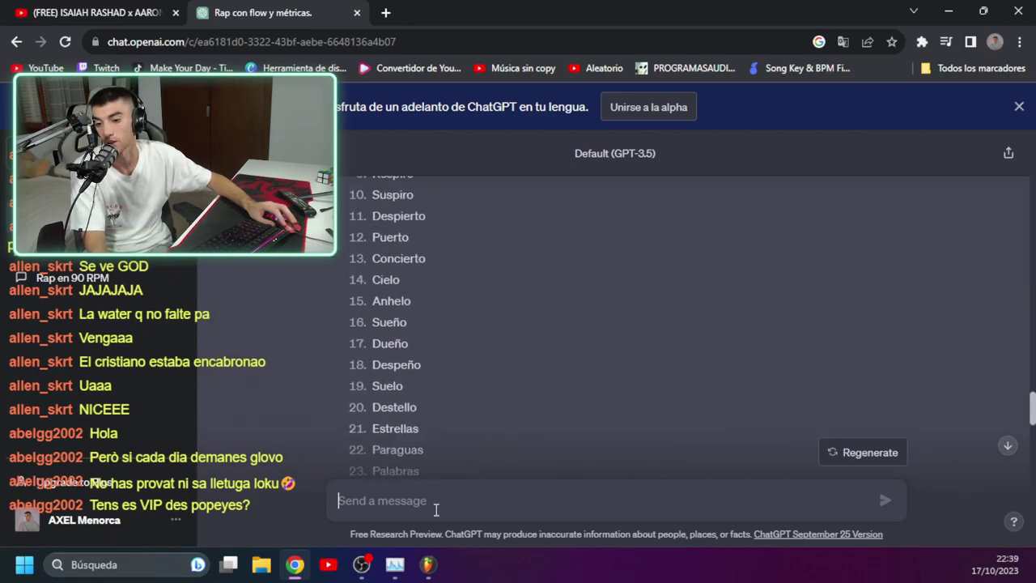
click(357, 13)
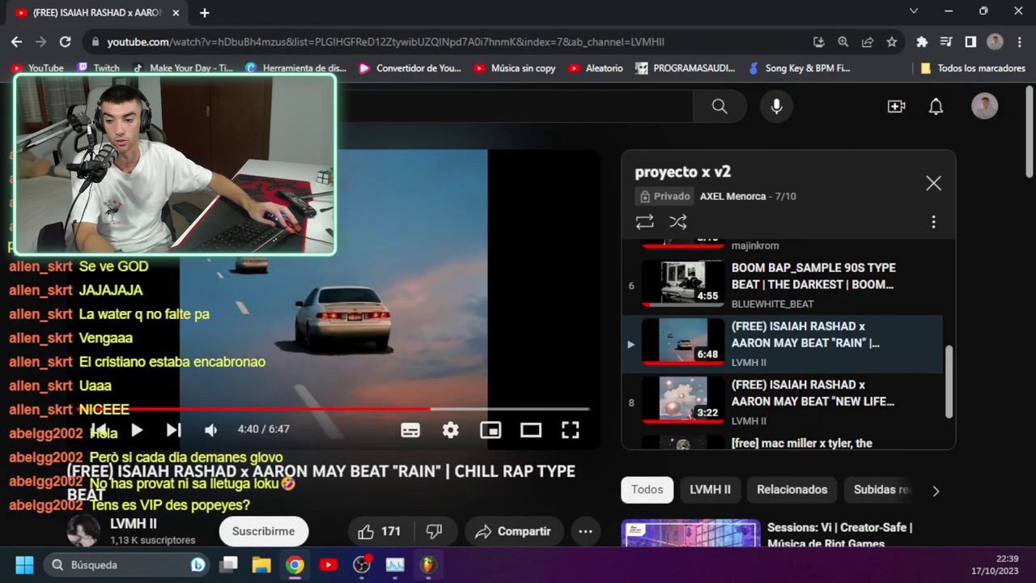
Switch to the FL Studio project with the vocal effects, and from there to OBS Studio.
click(427, 564)
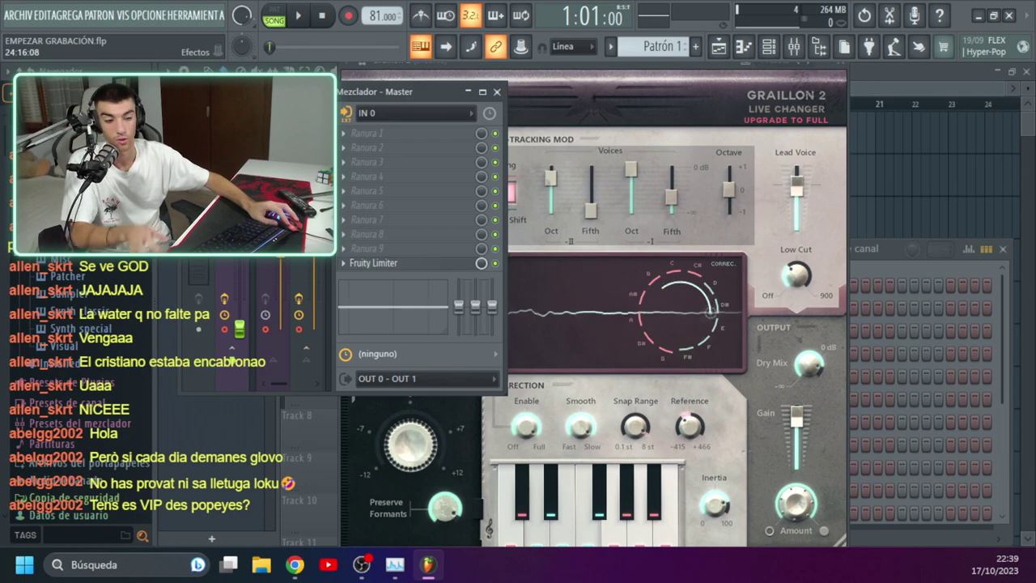
click(361, 565)
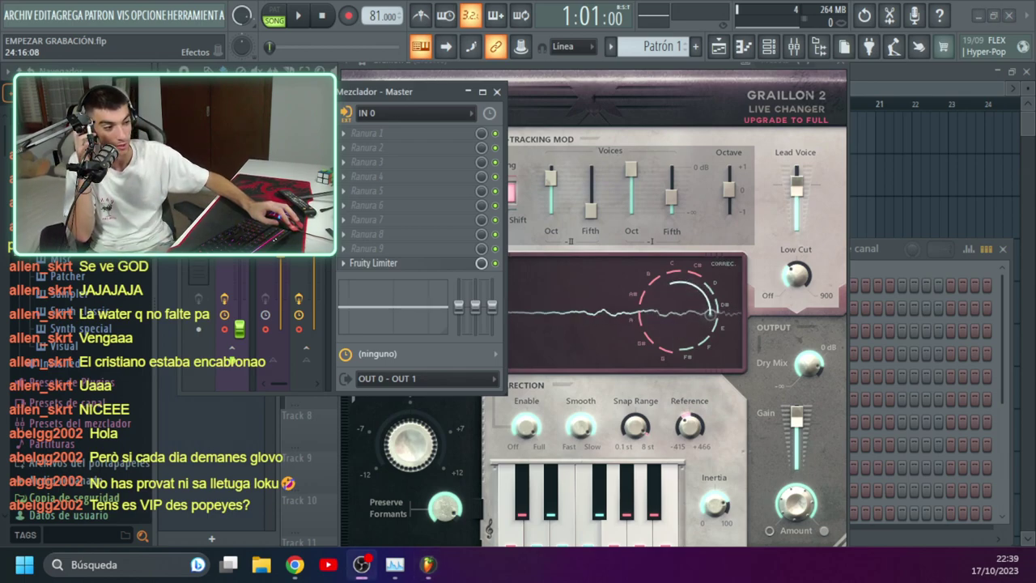